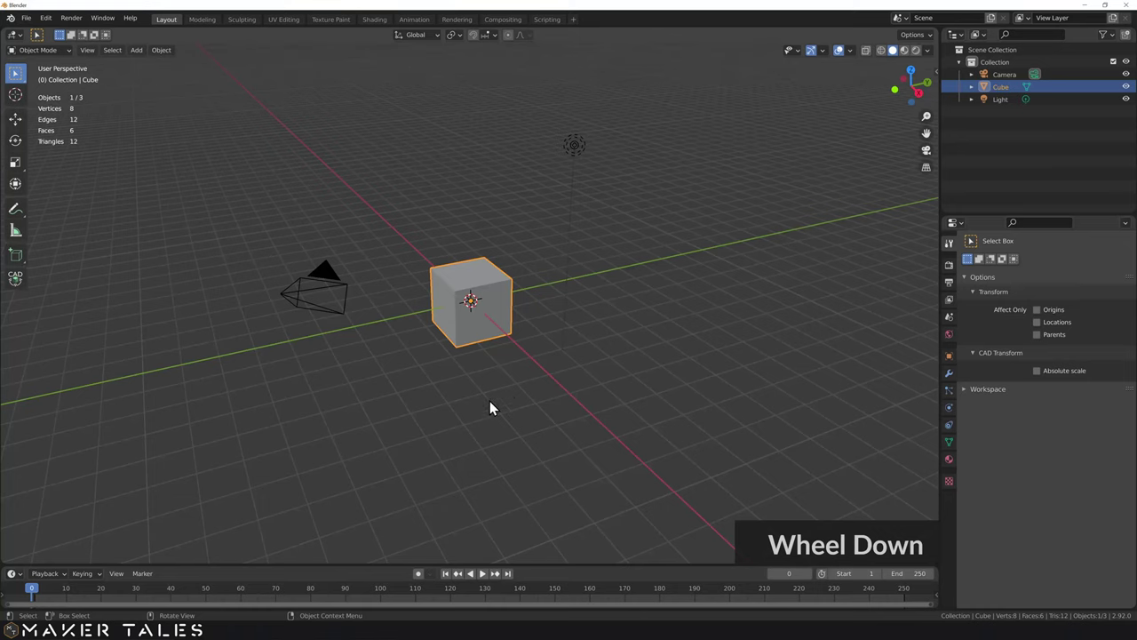
Step: Delete the default cube, camera and light from the scene
{"action": "middle_click_drag", "start_coordinate": [482, 393], "coordinate": [486, 396]}
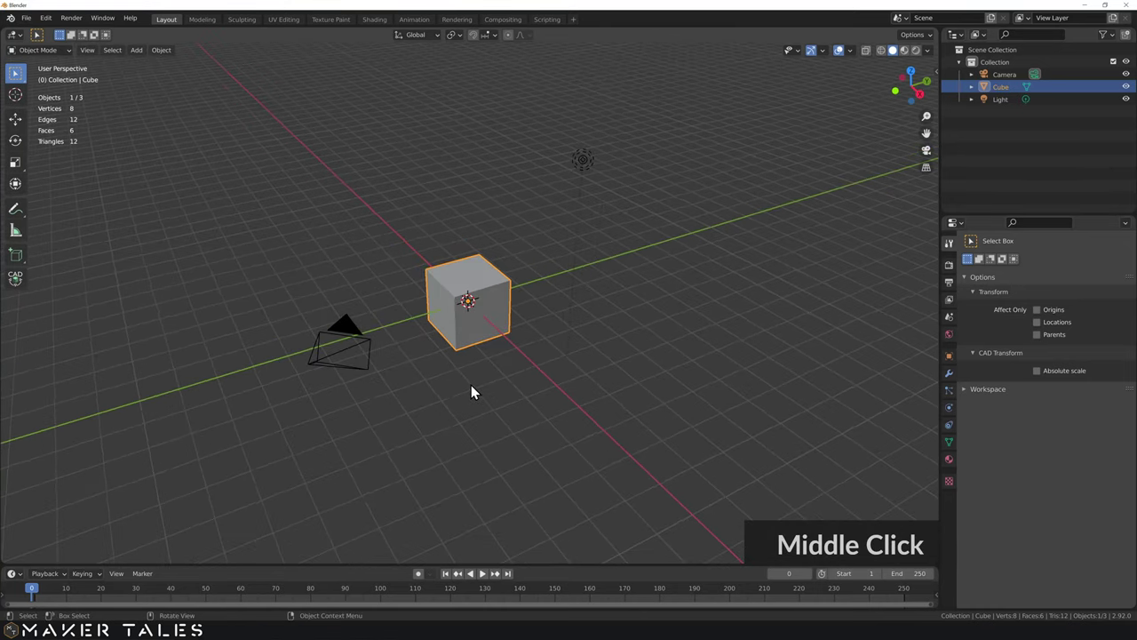
{"action": "middle_click_drag", "start_coordinate": [471, 387], "coordinate": [459, 388]}
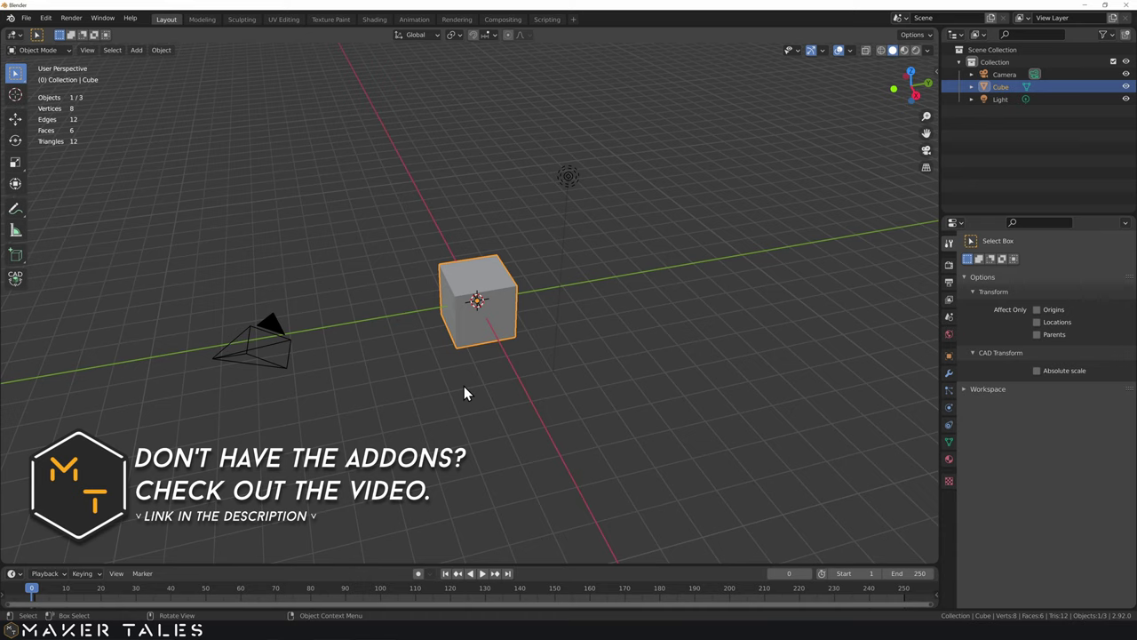
{"action": "key", "text": "a"}
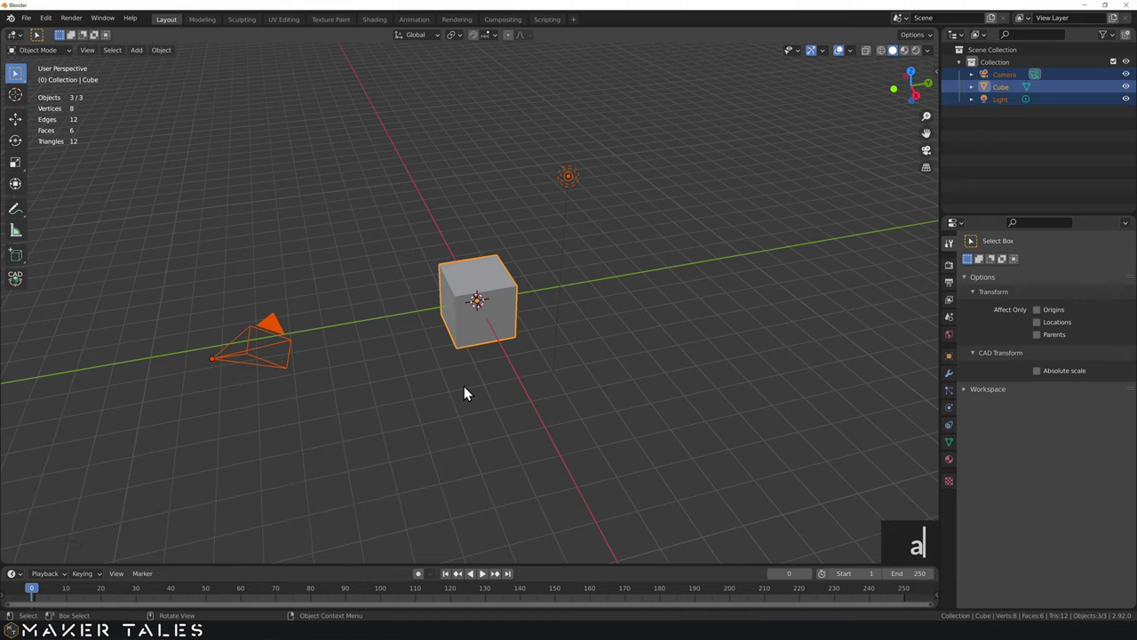
{"action": "key", "text": "Delete"}
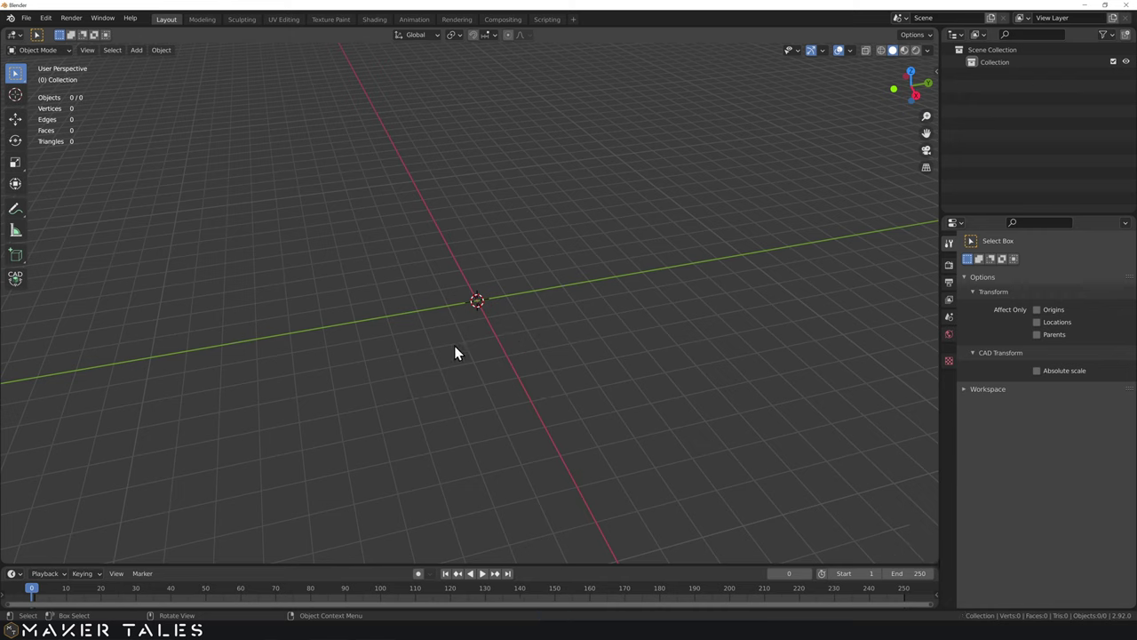
Step: Add a cube mesh at the world origin with a size of 25.3 mm
{"action": "key", "text": "shift+a"}
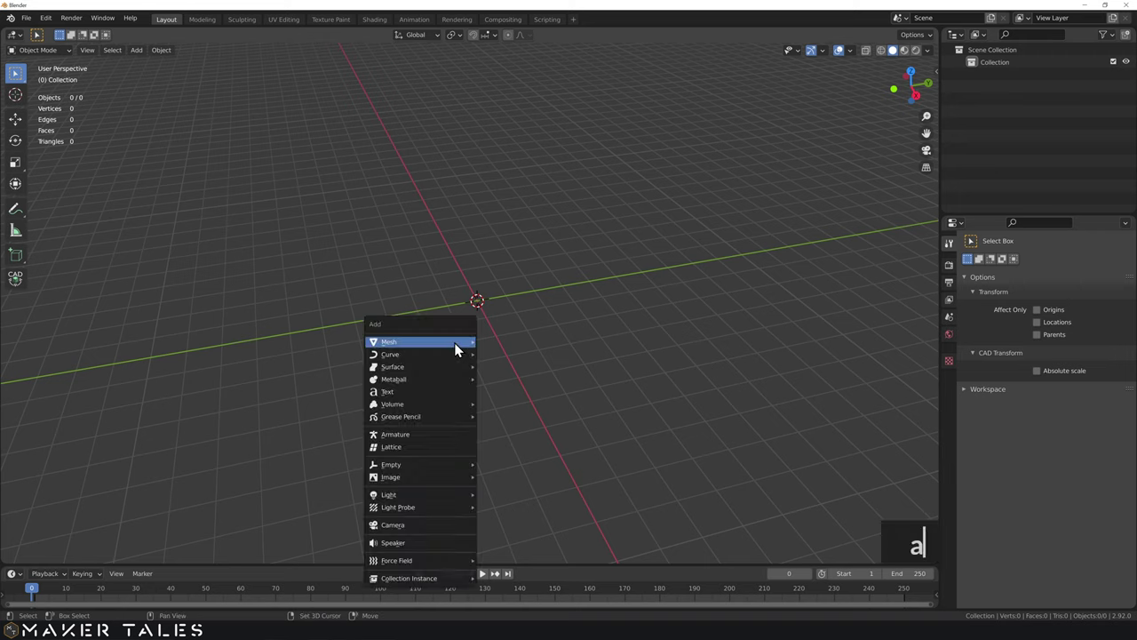
{"action": "mouse_move", "coordinate": [453, 341]}
{"action": "left_click", "coordinate": [520, 69]}
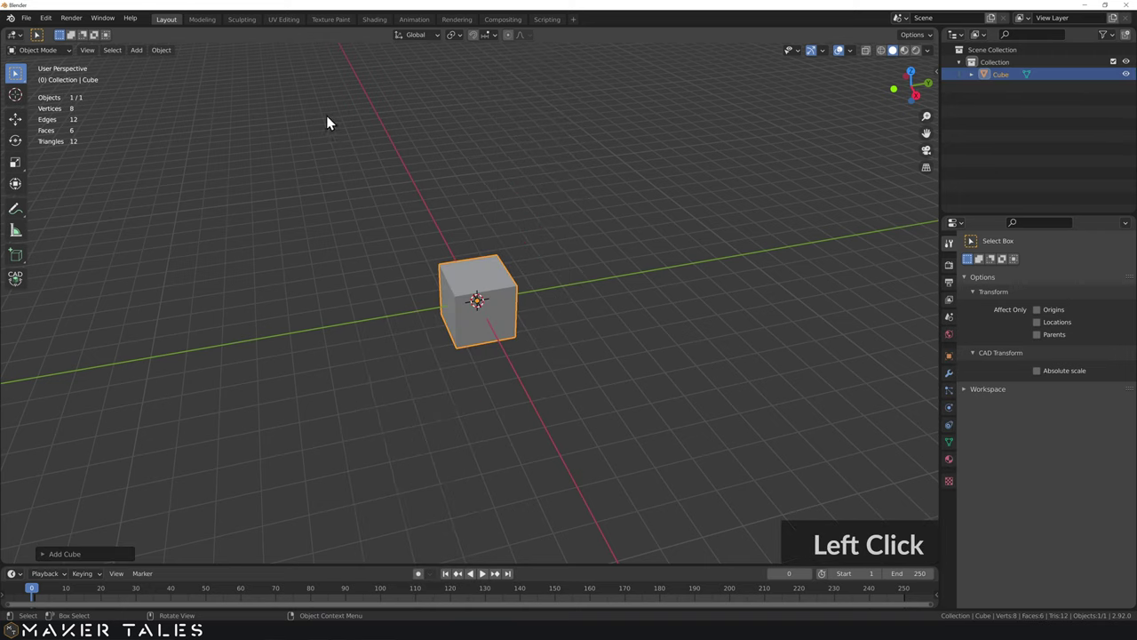
{"action": "left_click", "coordinate": [66, 553]}
{"action": "left_click", "coordinate": [149, 446]}
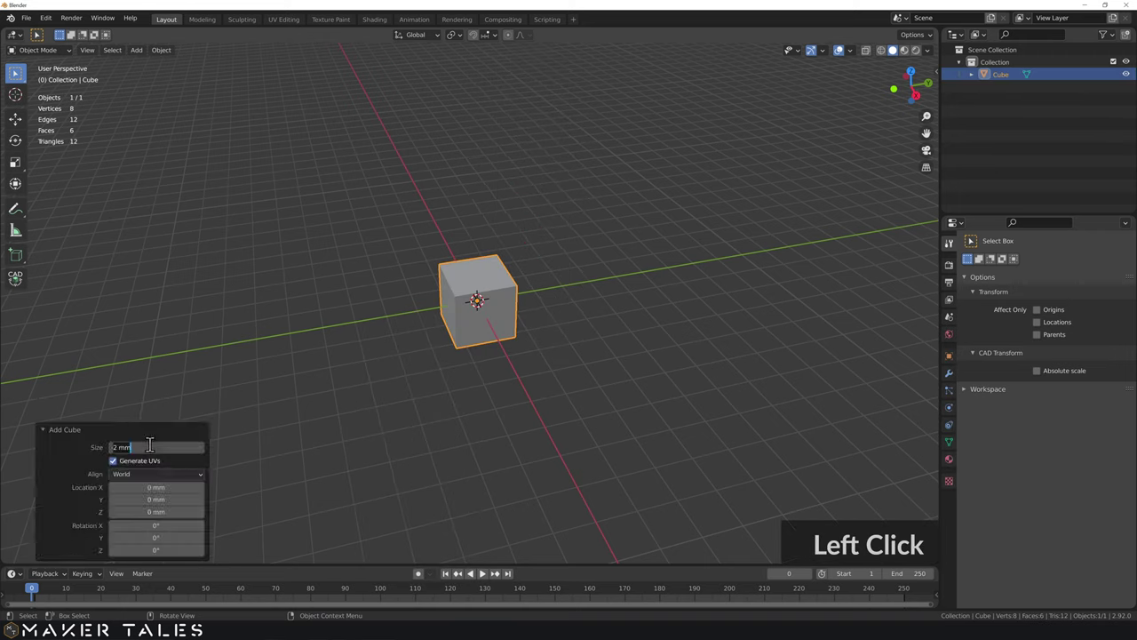
{"action": "type", "text": "25.3"}
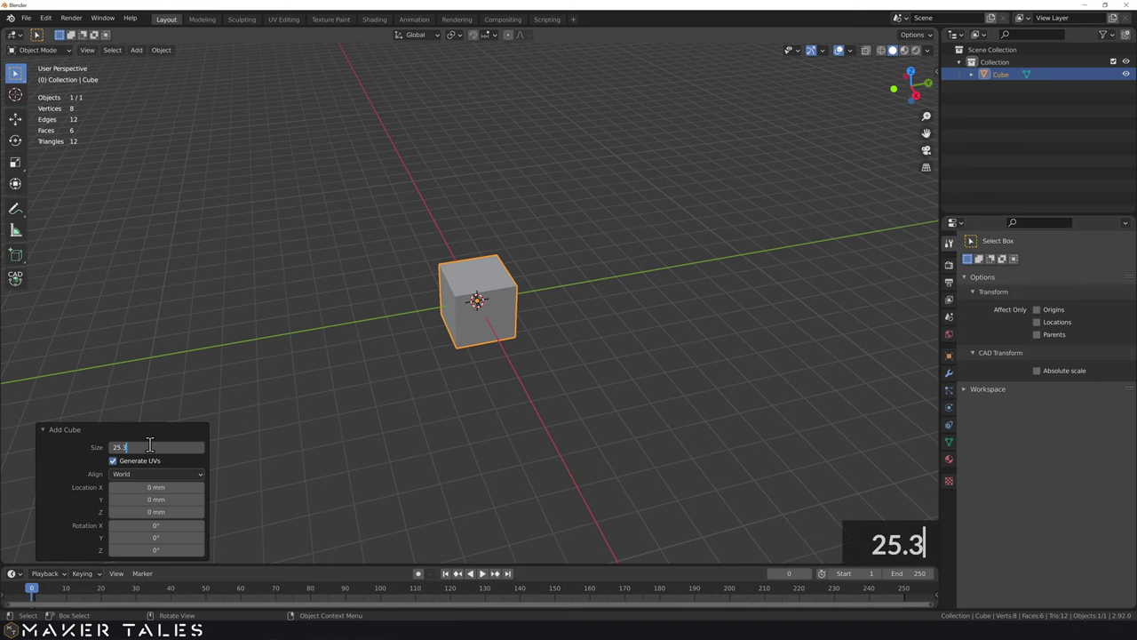
{"action": "key", "text": "Return"}
Step: In Edit Mode, select three side faces of the cube and scale them by about 5.169 in X and Y, excluding Z
{"action": "scroll", "coordinate": [713, 241], "scroll_direction": "down", "scroll_amount": 6}
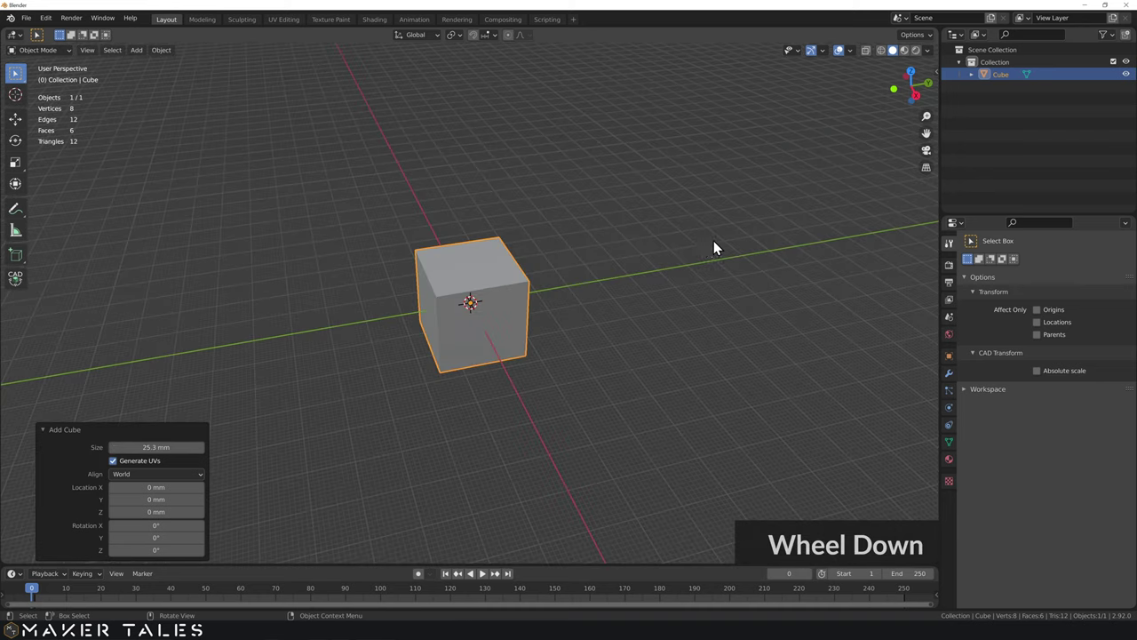
{"action": "middle_click_drag", "start_coordinate": [713, 240], "coordinate": [518, 295]}
{"action": "key", "text": "Tab"}
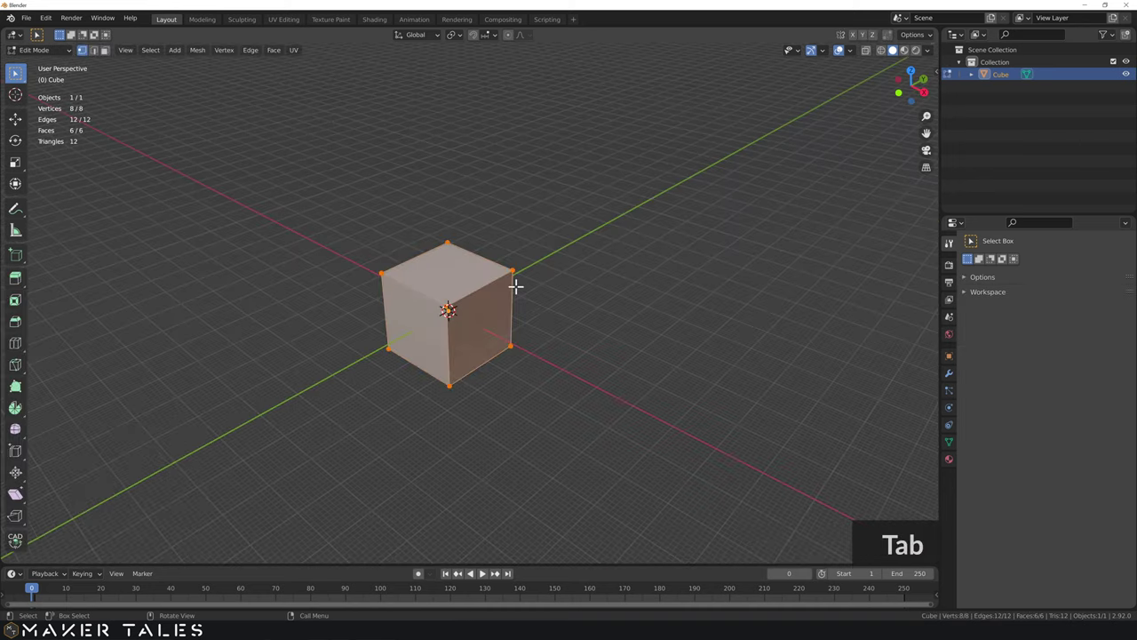
{"action": "key", "text": "3"}
{"action": "left_click", "coordinate": [490, 324]}
{"action": "middle_click_drag", "start_coordinate": [459, 322], "coordinate": [349, 339]}
{"action": "left_click", "coordinate": [354, 342], "text": "shift"}
{"action": "left_click", "coordinate": [317, 348], "text": "shift"}
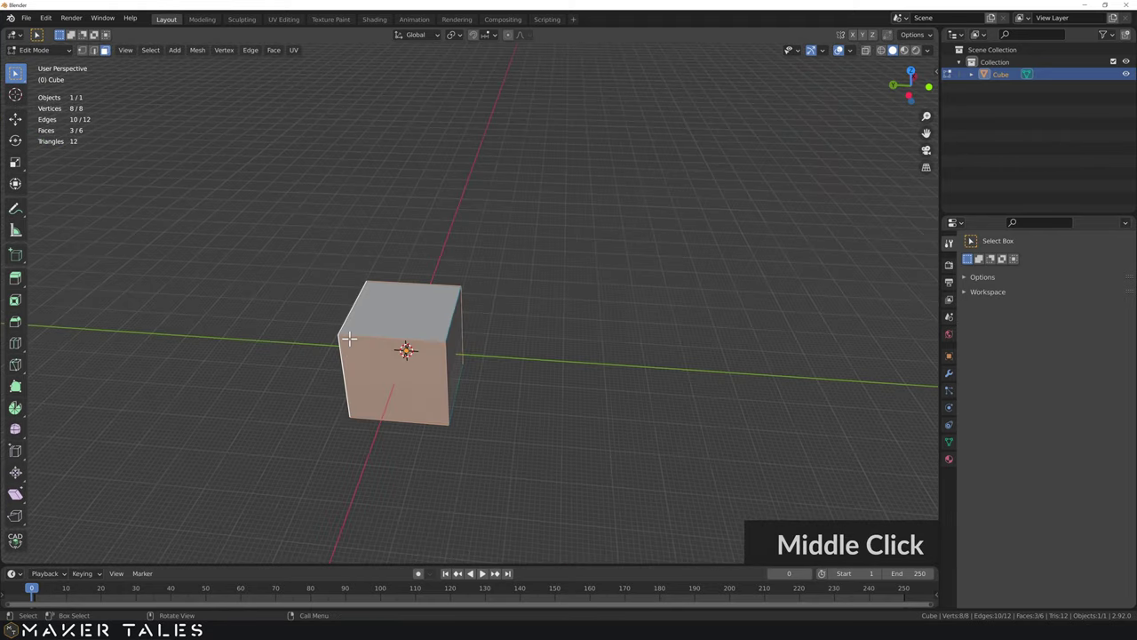
{"action": "key", "text": "s"}
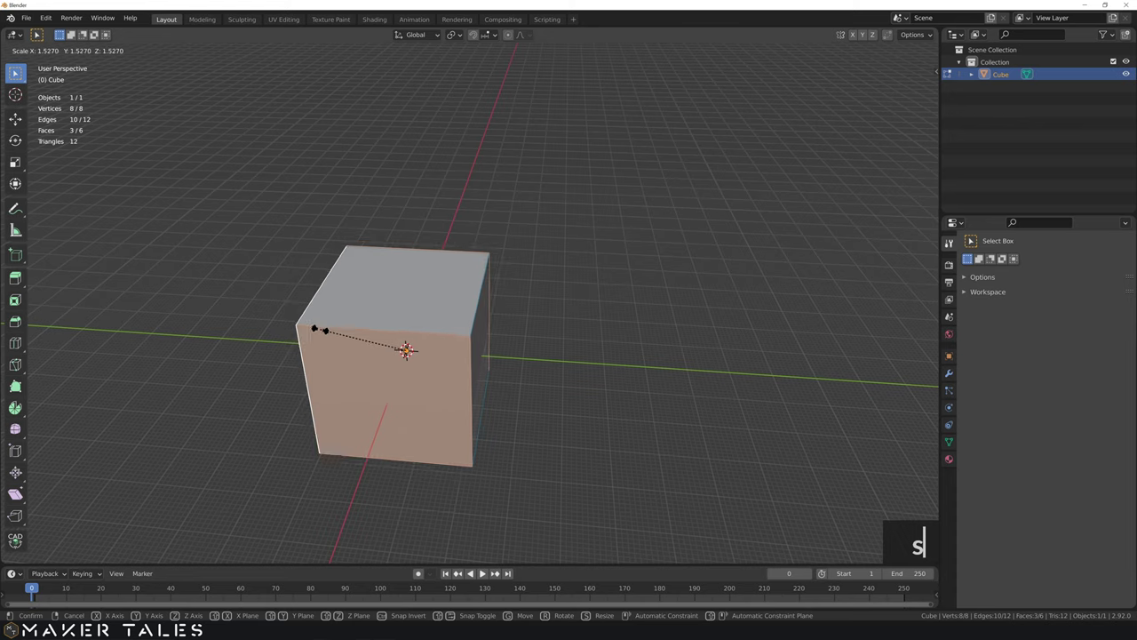
{"action": "key", "text": "shift+z"}
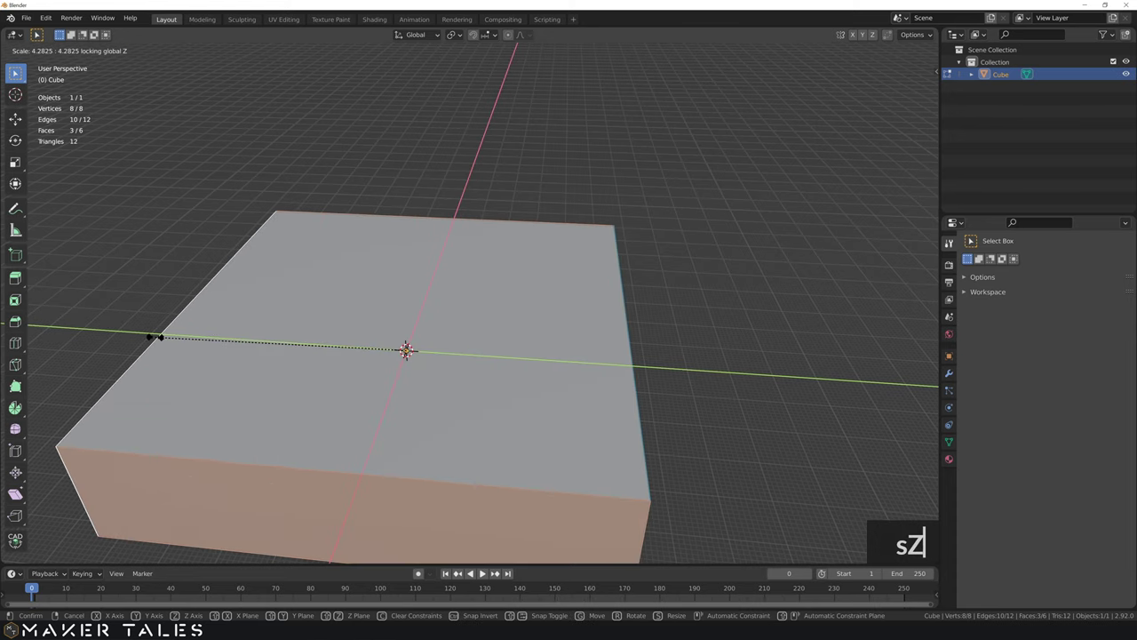
{"action": "left_click", "coordinate": [107, 333]}
Step: Move the whole block along Y with CAD Transform, snapping its front side face to the origin, and return to Object Mode
{"action": "middle_click_drag", "start_coordinate": [264, 325], "coordinate": [291, 380]}
{"action": "scroll", "coordinate": [373, 320], "scroll_direction": "down", "scroll_amount": 4}
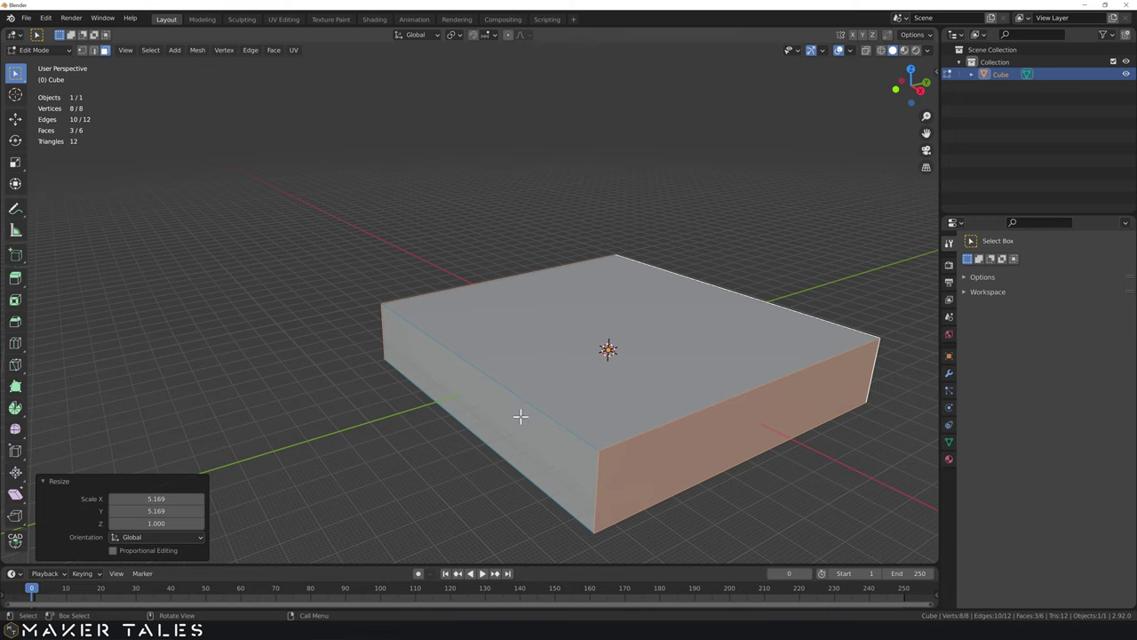
{"action": "key", "text": "a"}
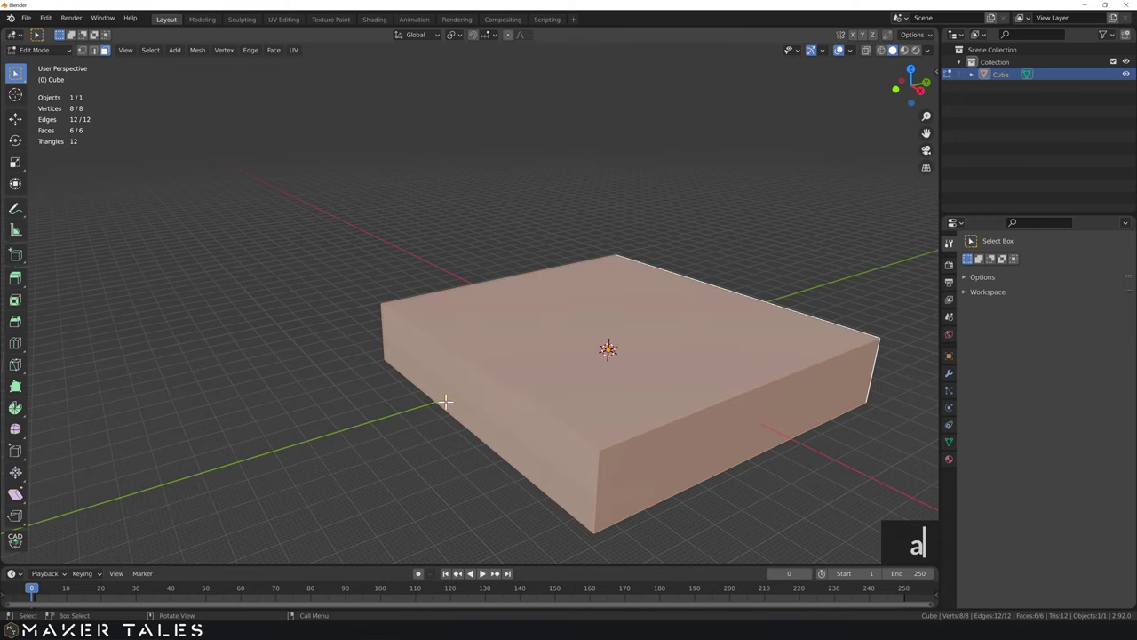
{"action": "key", "text": "alt+c"}
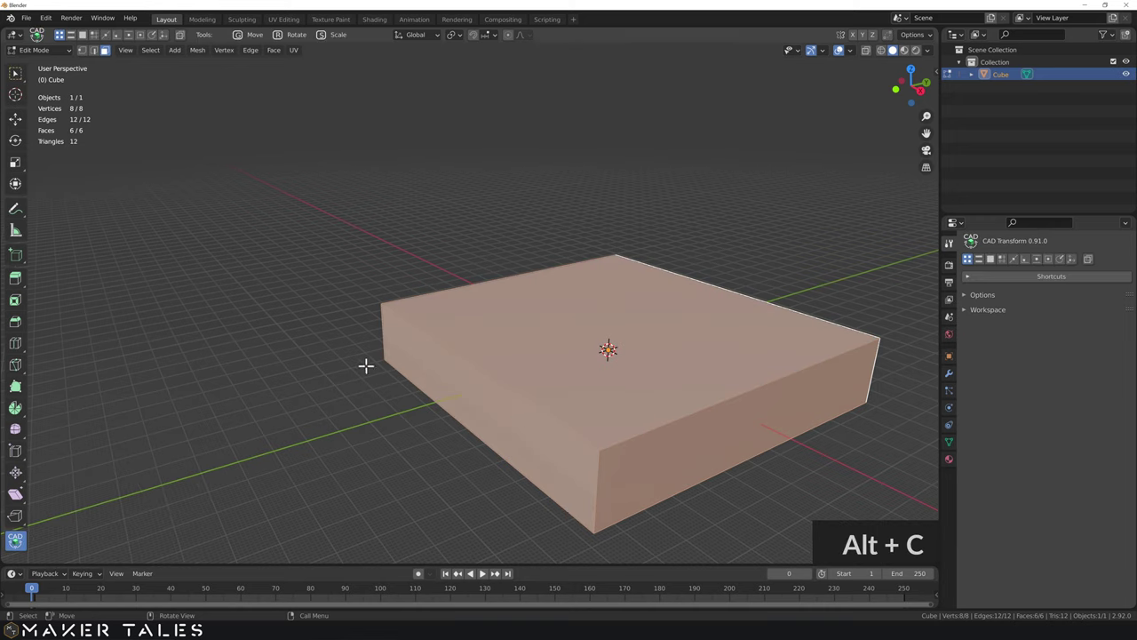
{"action": "key", "text": "g"}
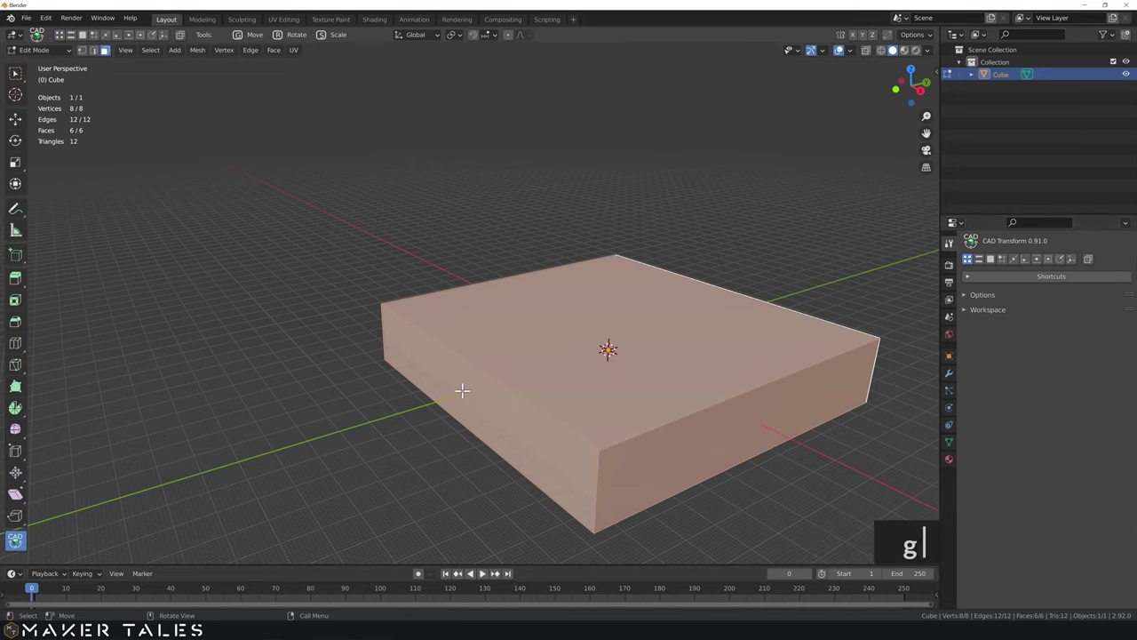
{"action": "key", "text": "f"}
{"action": "left_click", "coordinate": [466, 393]}
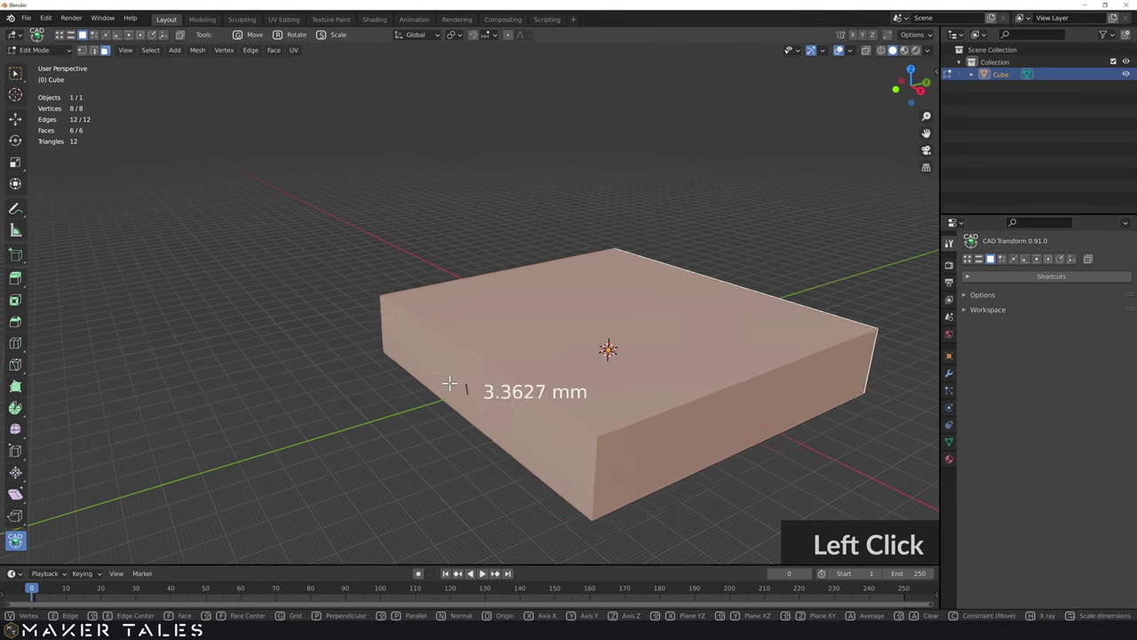
{"action": "key", "text": "y"}
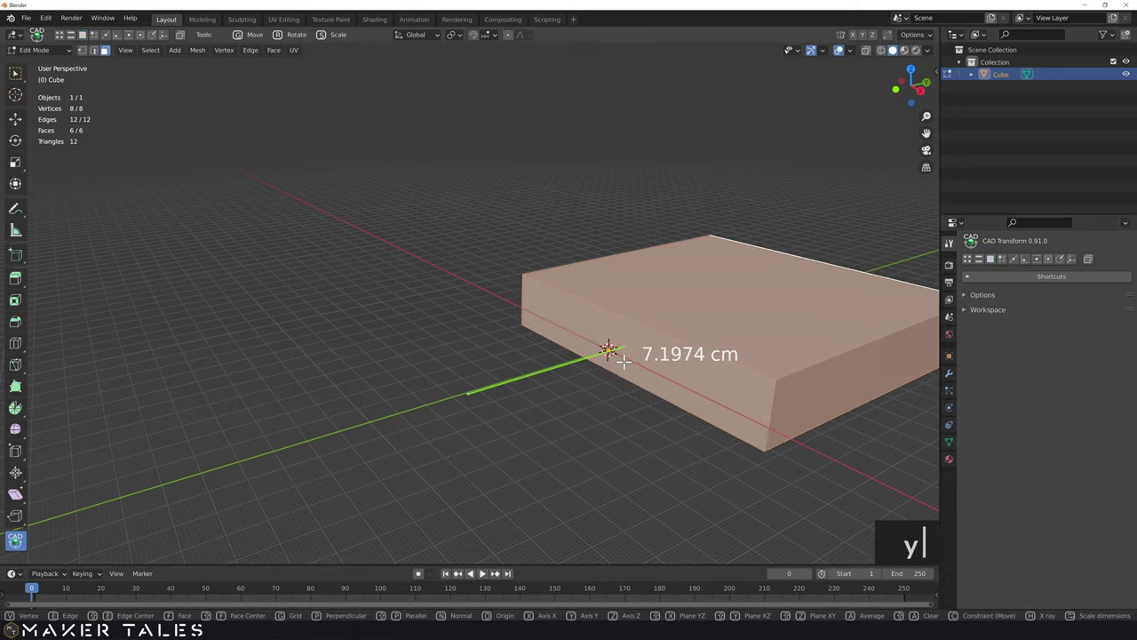
{"action": "key", "text": "o"}
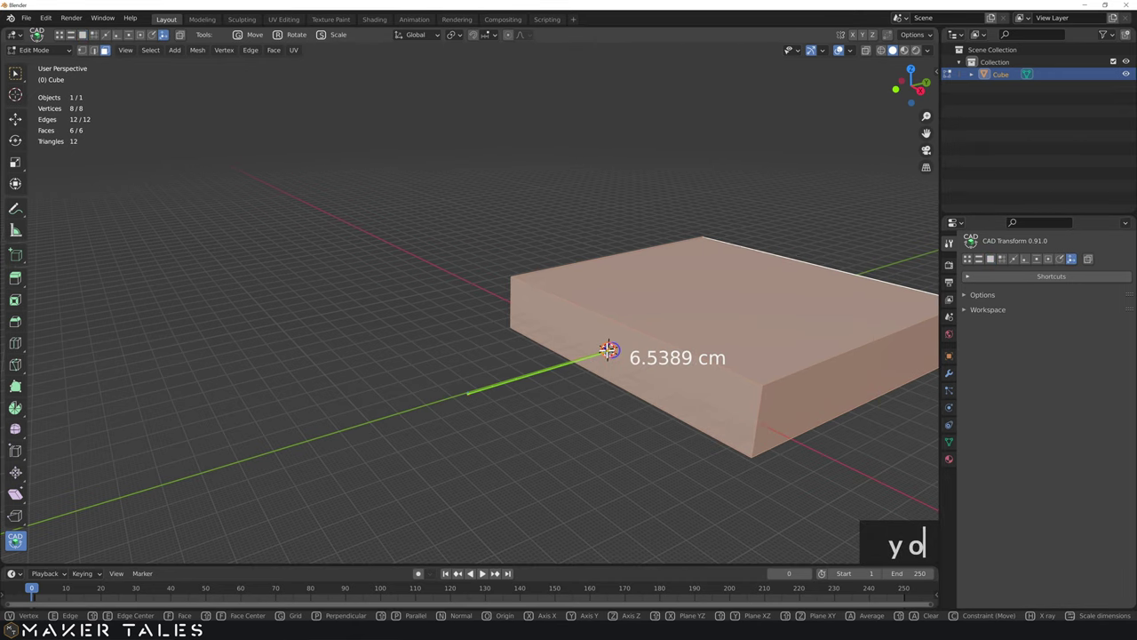
{"action": "left_click", "coordinate": [608, 351]}
{"action": "middle_click_drag", "start_coordinate": [622, 365], "coordinate": [431, 429], "text": "shift"}
{"action": "key", "text": "Tab"}
Step: Rename the flat block object to "Table"
{"action": "left_click", "coordinate": [357, 464]}
{"action": "middle_click_drag", "start_coordinate": [356, 465], "coordinate": [390, 383]}
{"action": "left_click", "coordinate": [390, 382]}
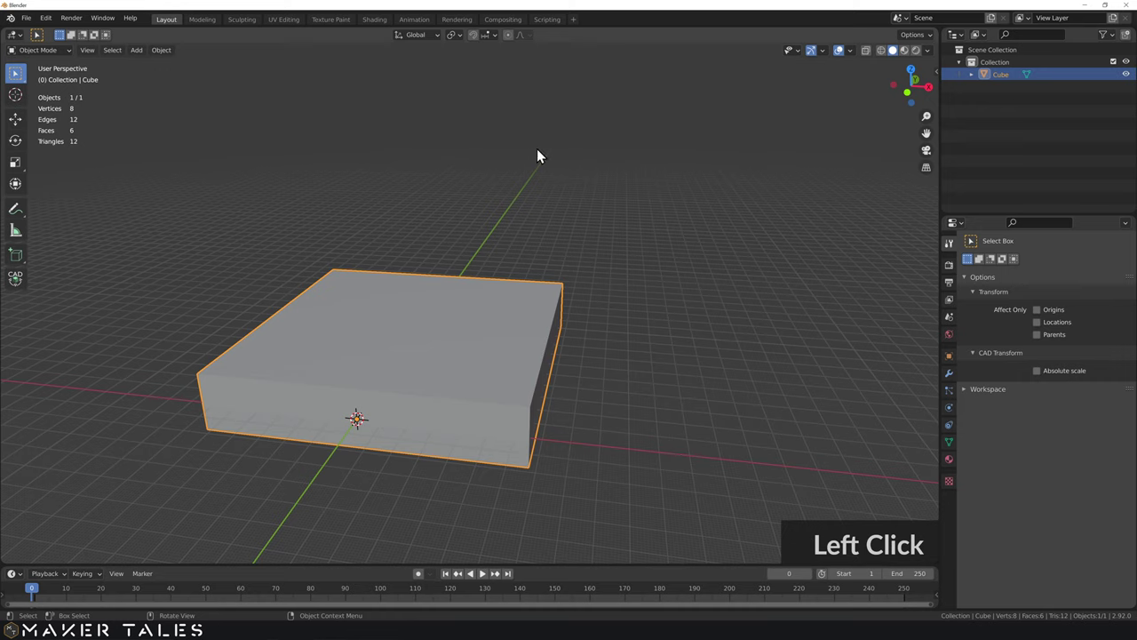
{"action": "key", "text": "F2"}
{"action": "type", "text": "Table"}
{"action": "key", "text": "Return"}
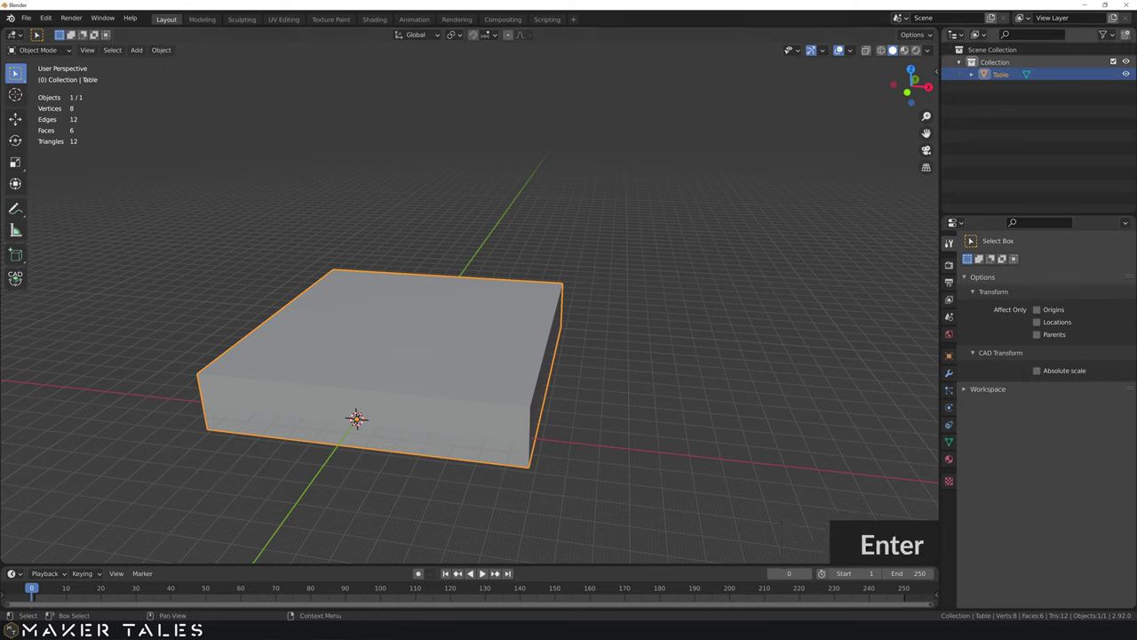
Step: Show the additional restriction toggles in the Outliner, including selectability, and make the Table object unselectable
{"action": "left_click", "coordinate": [1102, 34]}
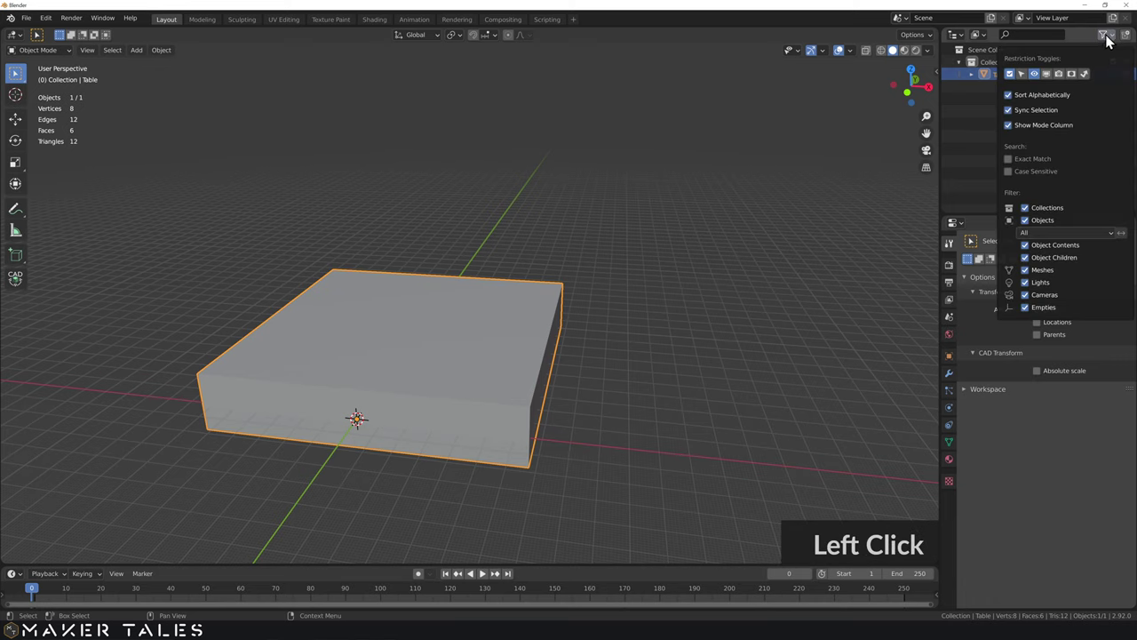
{"action": "double_click", "coordinate": [1046, 74]}
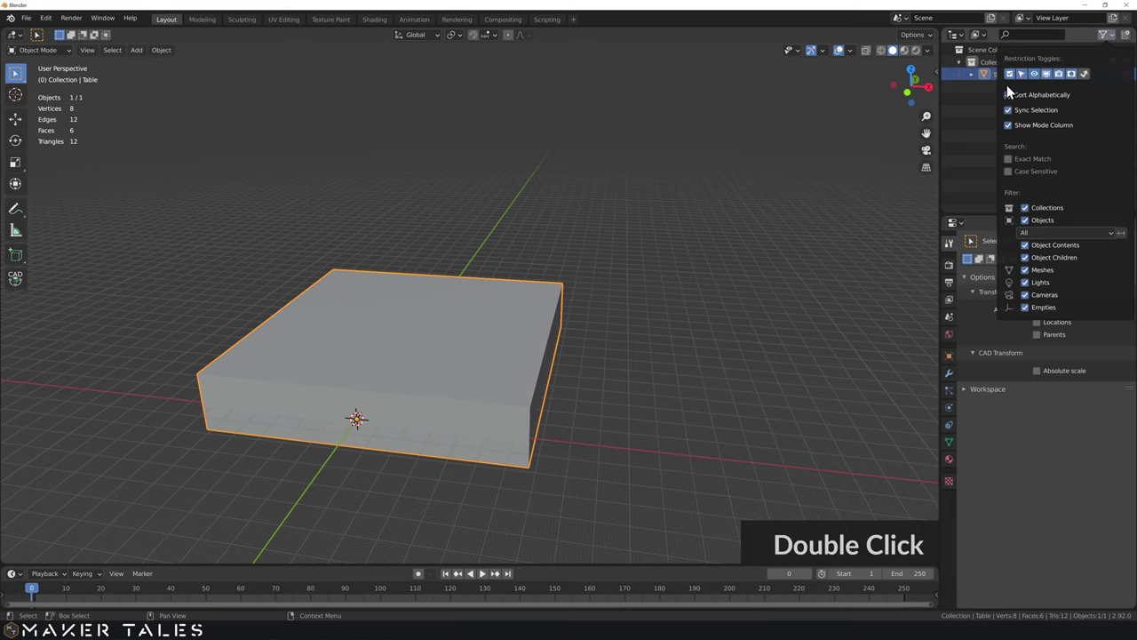
{"action": "left_click", "coordinate": [966, 113]}
{"action": "left_click", "coordinate": [1076, 74]}
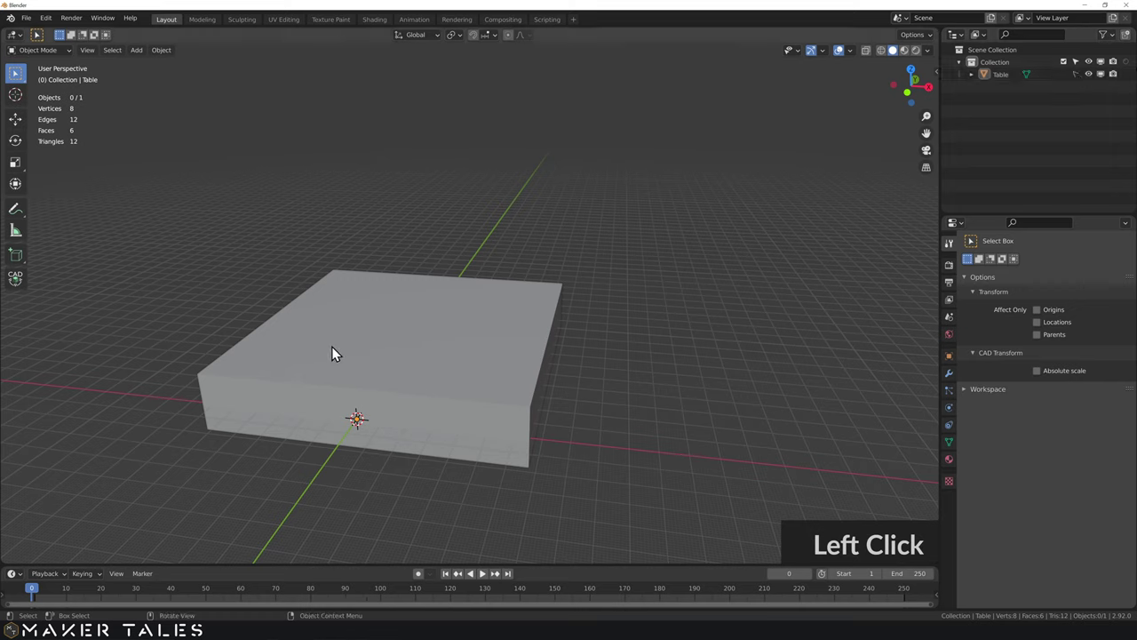
{"action": "key", "text": "alt+c"}
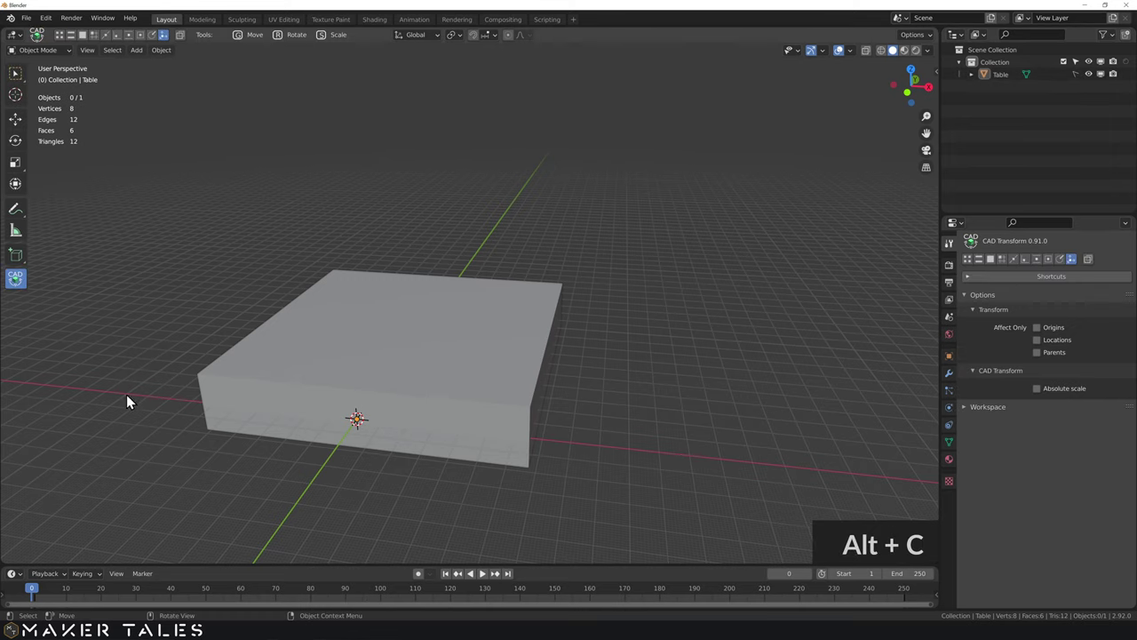
{"action": "key", "text": "g"}
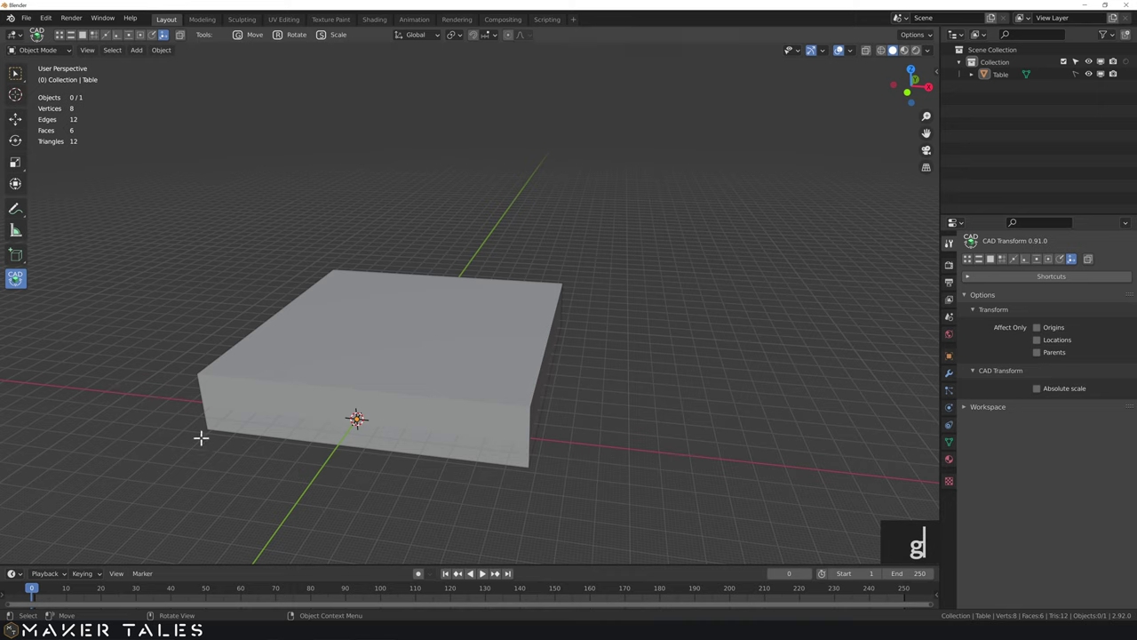
{"action": "key", "text": "b"}
{"action": "key", "text": "v"}
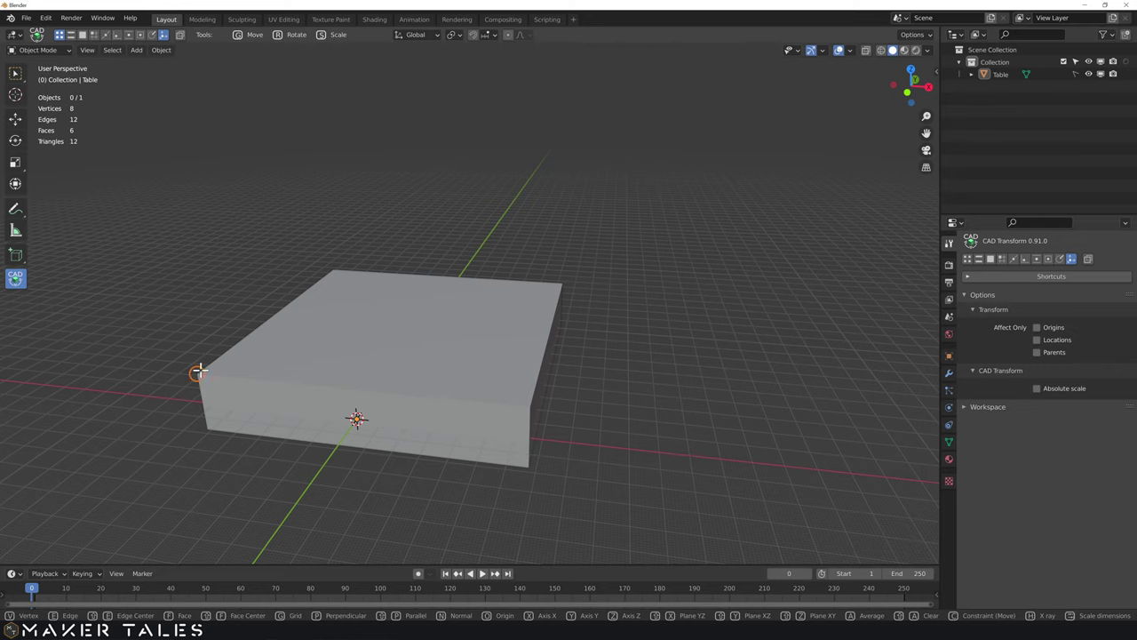
{"action": "right_click", "coordinate": [156, 347]}
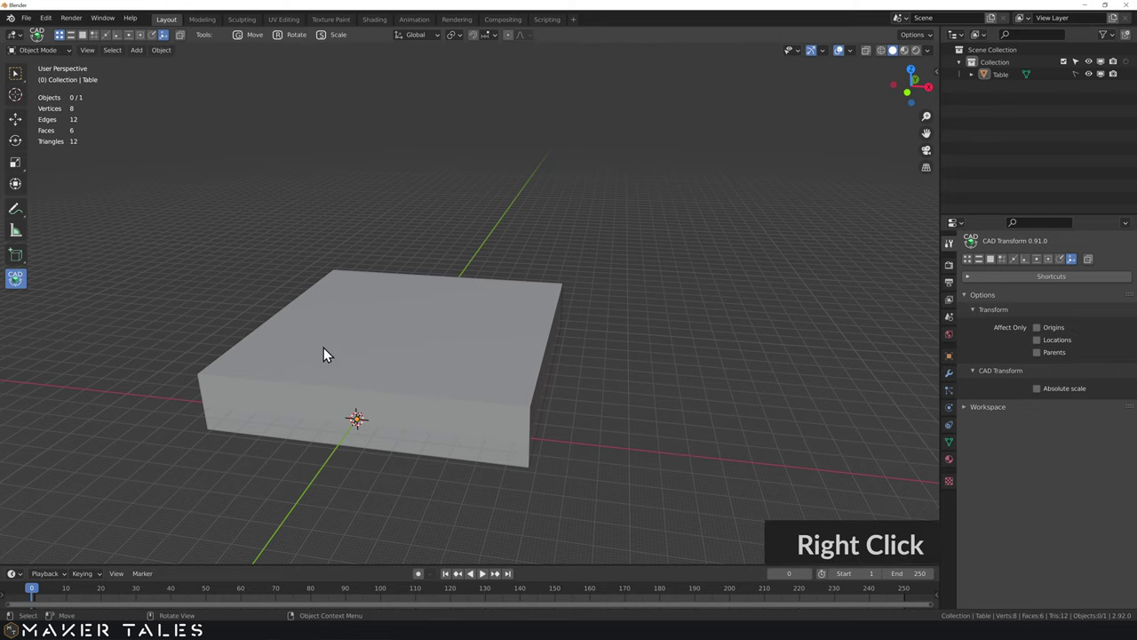
{"action": "middle_click_drag", "start_coordinate": [323, 349], "coordinate": [284, 350]}
{"action": "left_click", "coordinate": [14, 76]}
Step: Add a second cube at the origin by the Table's side face and set its size to 25.3 mm + 5
{"action": "middle_click_drag", "start_coordinate": [156, 382], "coordinate": [335, 279], "text": "shift"}
{"action": "scroll", "coordinate": [566, 297], "scroll_direction": "up", "scroll_amount": 4}
{"action": "middle_click_drag", "start_coordinate": [559, 285], "coordinate": [508, 312]}
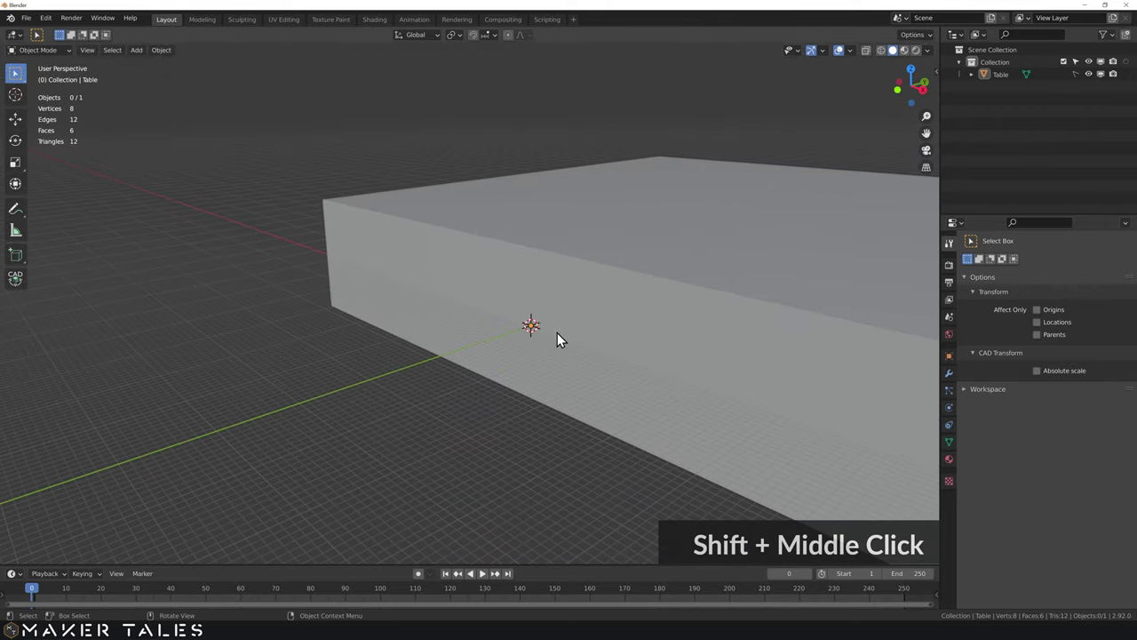
{"action": "key", "text": "shift+a"}
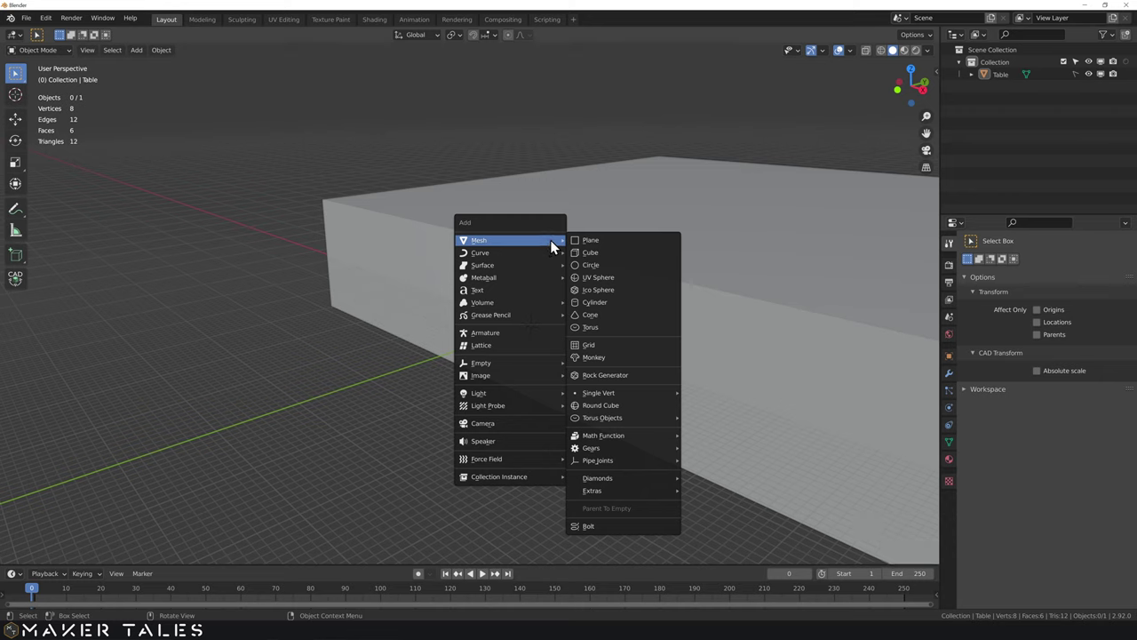
{"action": "left_click", "coordinate": [595, 256]}
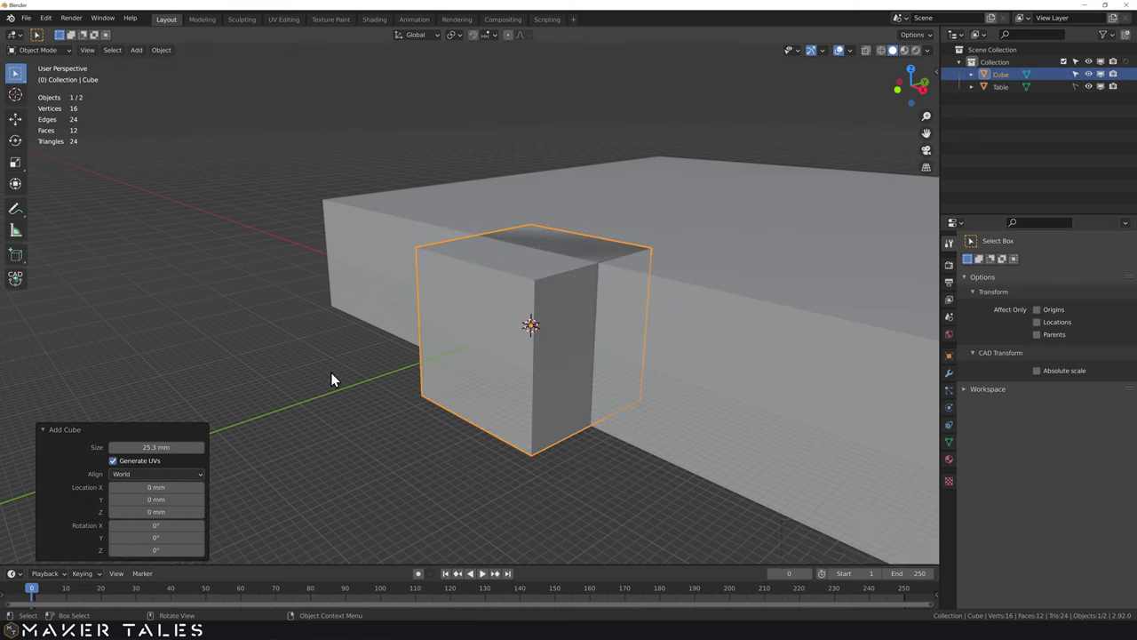
{"action": "left_click", "coordinate": [178, 447]}
{"action": "left_click", "coordinate": [175, 447]}
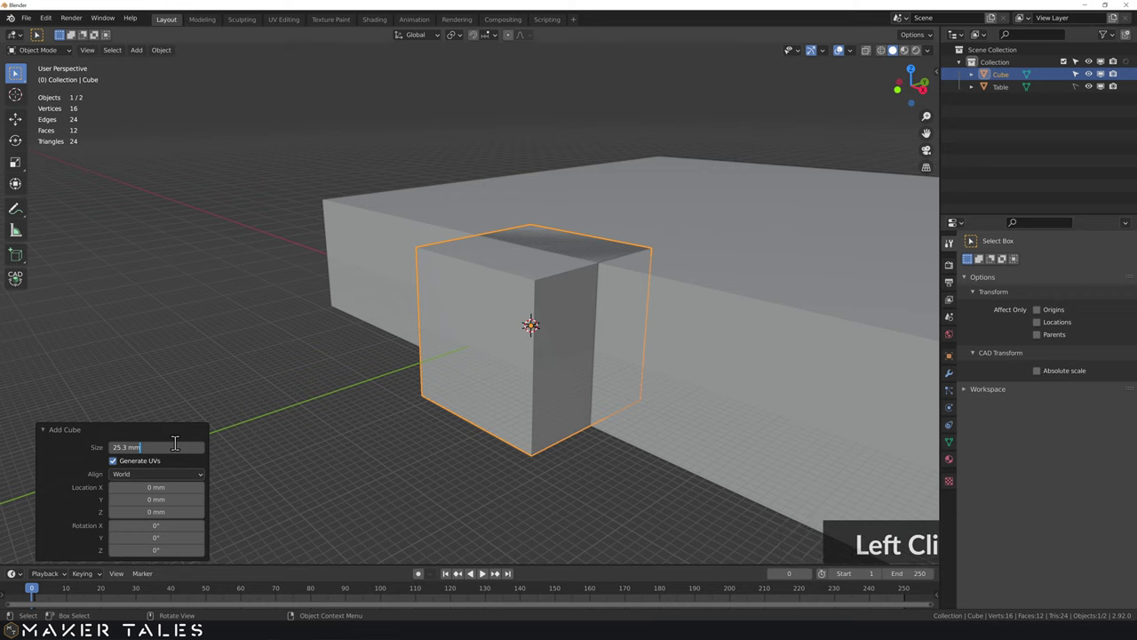
{"action": "type", "text": "+"}
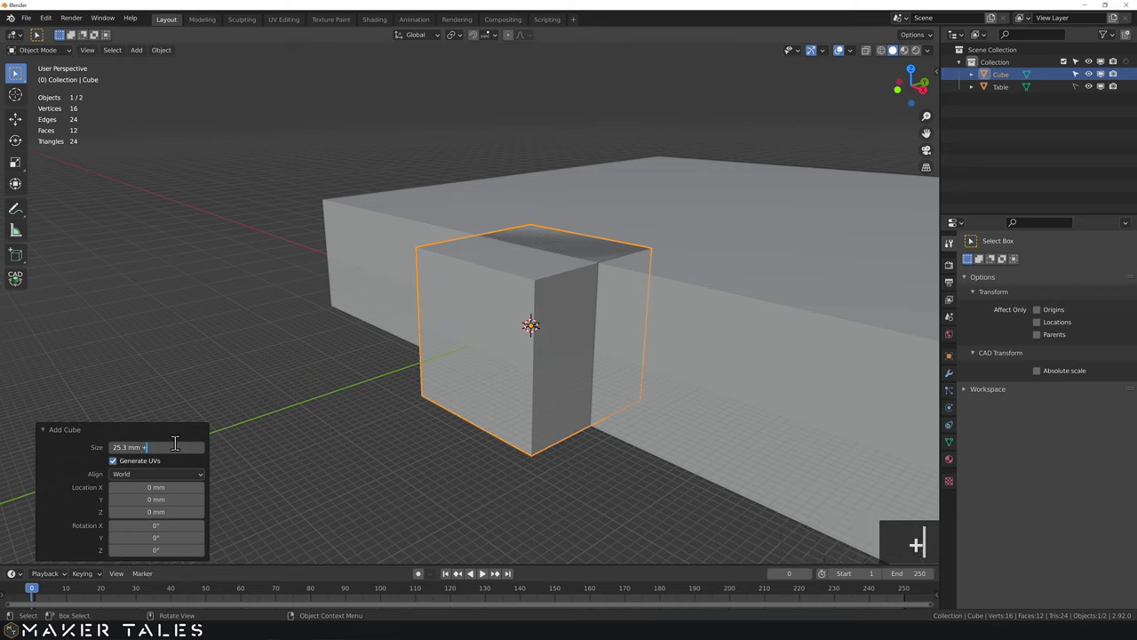
{"action": "type", "text": "5"}
{"action": "key", "text": "Return"}
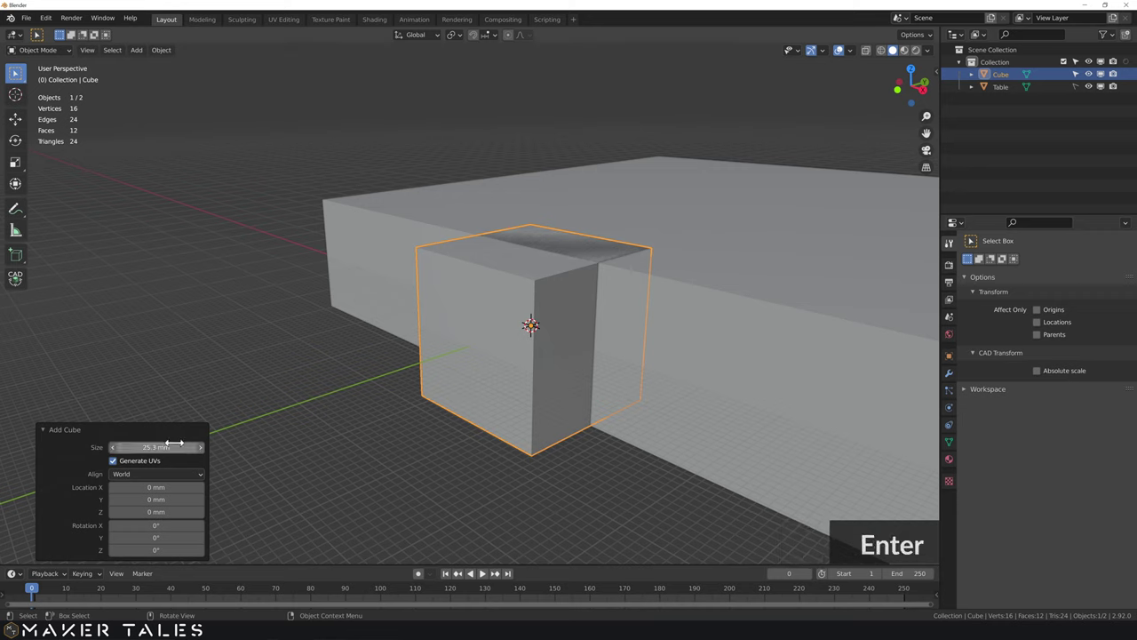
Step: Try to enlarge the new cube by adding 5 to its size value
{"action": "left_click", "coordinate": [168, 447]}
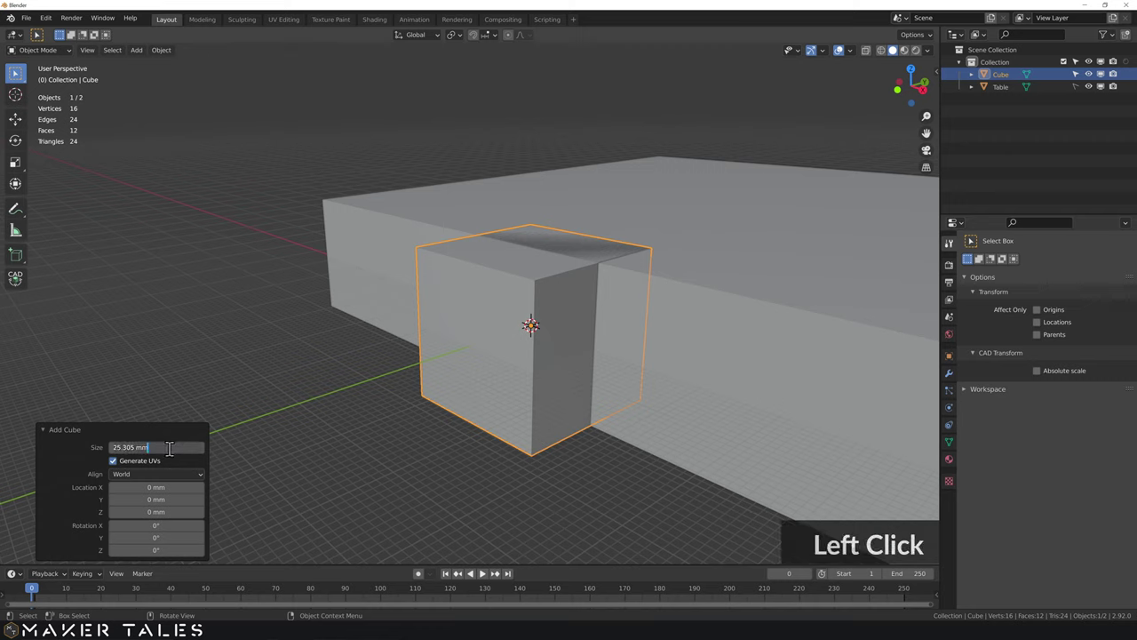
{"action": "type", "text": "+5"}
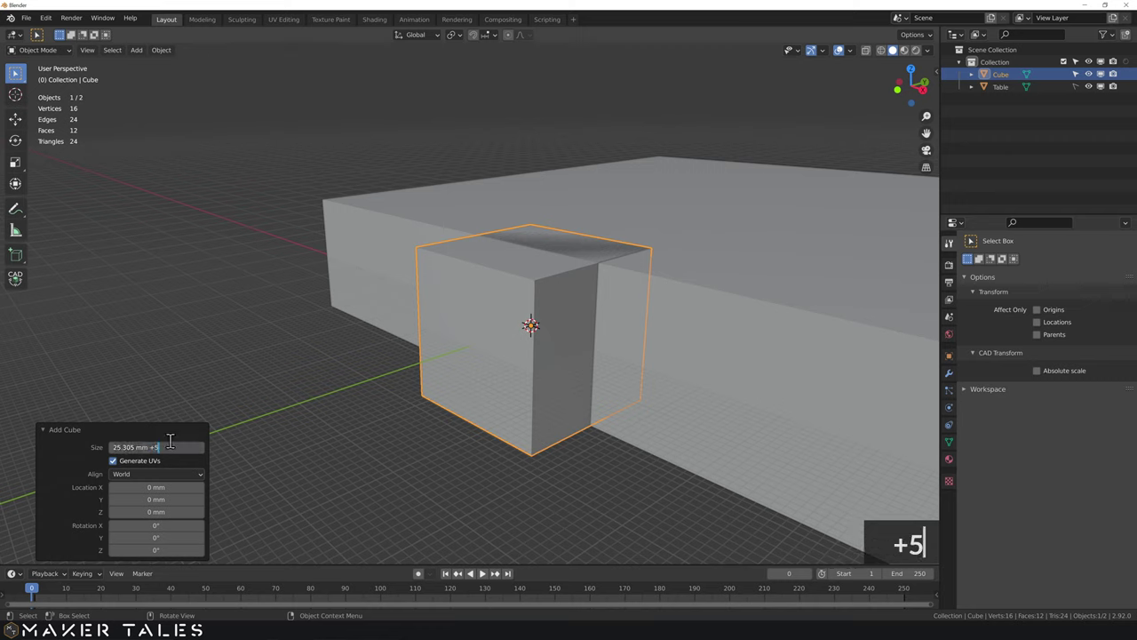
{"action": "key", "text": "Return"}
Step: Set the new cube's size to 30 mm
{"action": "left_click", "coordinate": [157, 446]}
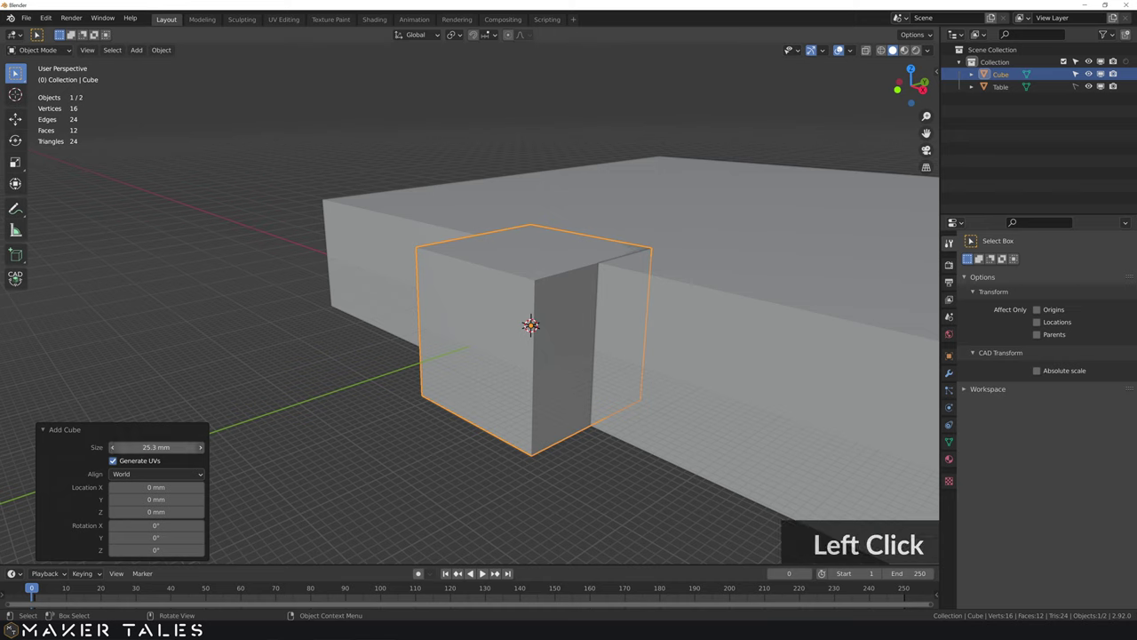
{"action": "left_click", "coordinate": [131, 447]}
{"action": "key", "text": "BackSpace"}
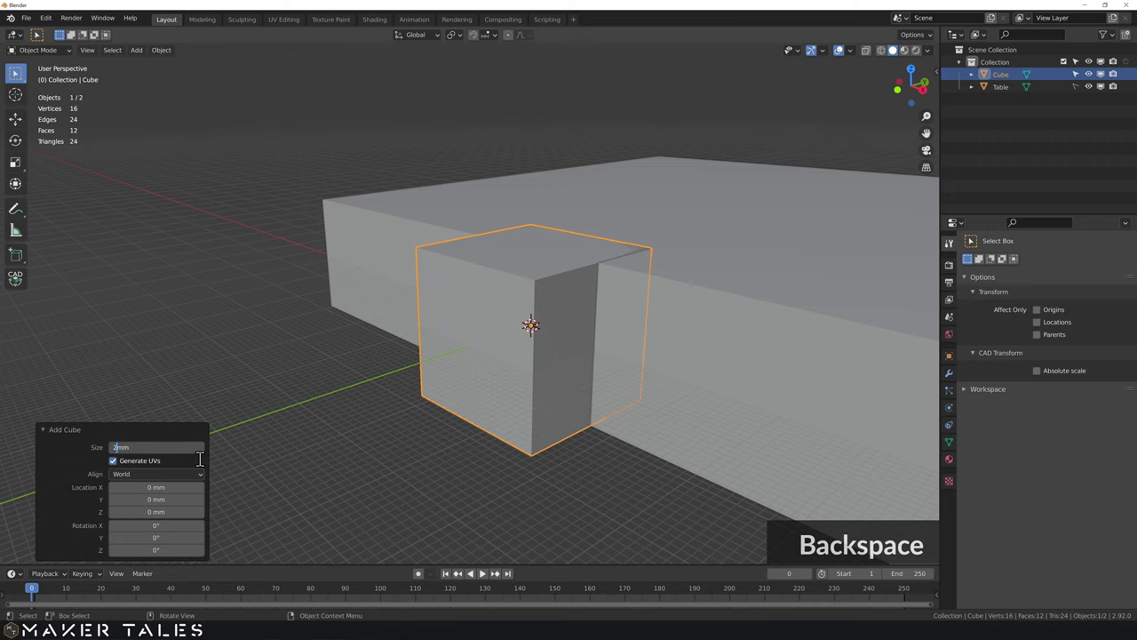
{"action": "type", "text": "30"}
{"action": "key", "text": "Return"}
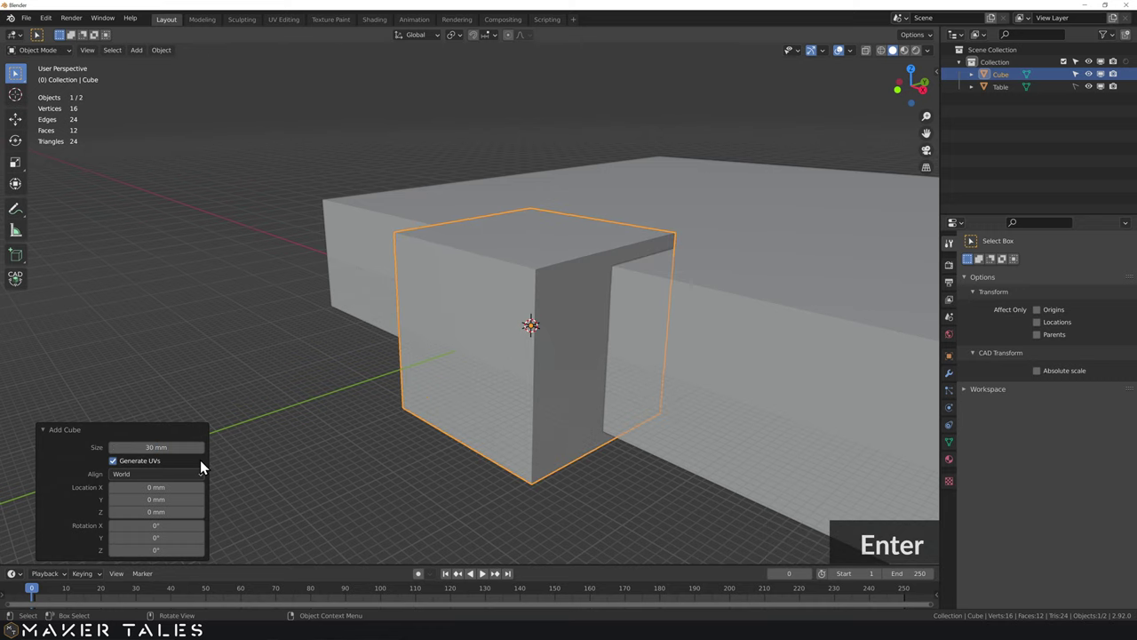
Step: In Edit Mode, move the cube's side face that points away from the Table about 23.7 mm along Y into the Table with CAD Transform
{"action": "middle_click_drag", "start_coordinate": [594, 378], "coordinate": [547, 320]}
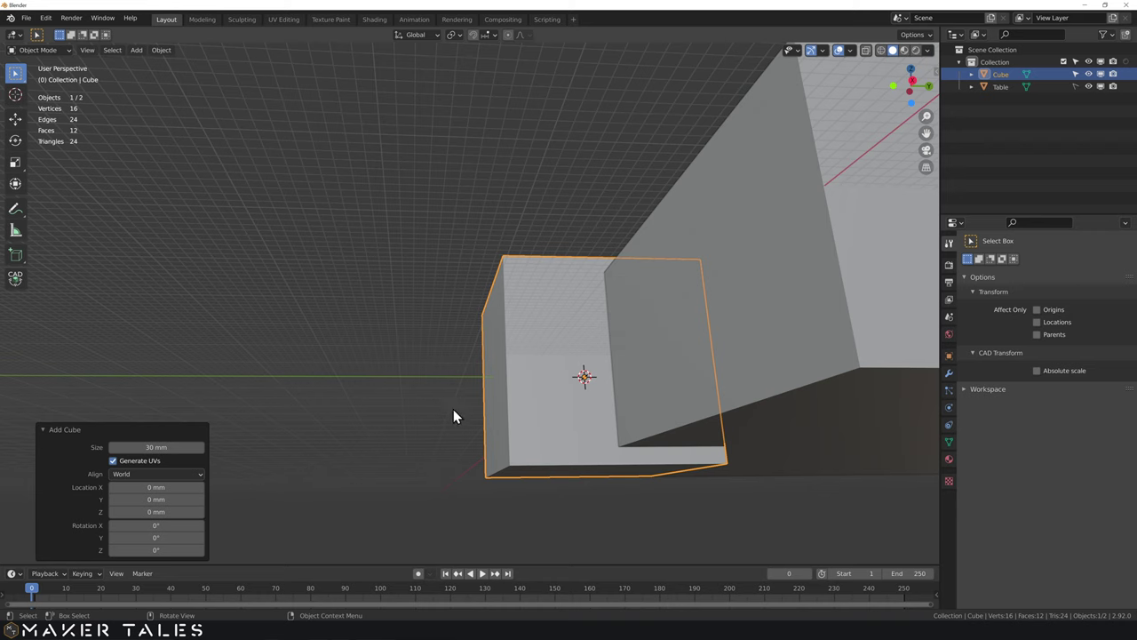
{"action": "middle_click_drag", "start_coordinate": [453, 374], "coordinate": [477, 432]}
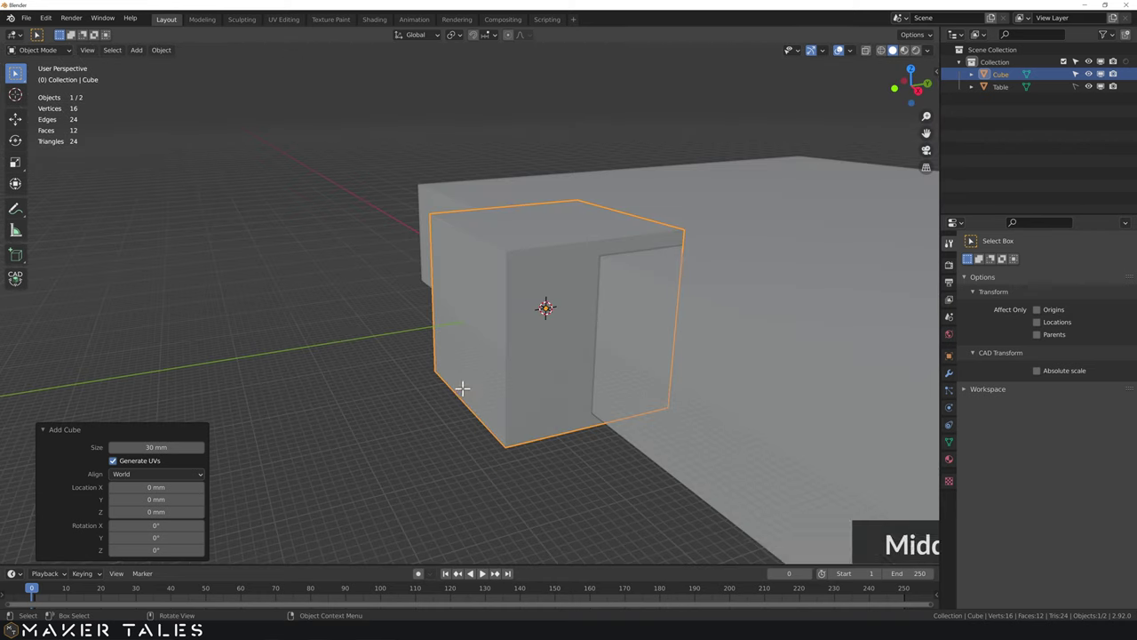
{"action": "key", "text": "Tab"}
{"action": "scroll", "coordinate": [430, 326], "scroll_direction": "down", "scroll_amount": 3}
{"action": "middle_click_drag", "start_coordinate": [426, 325], "coordinate": [489, 342]}
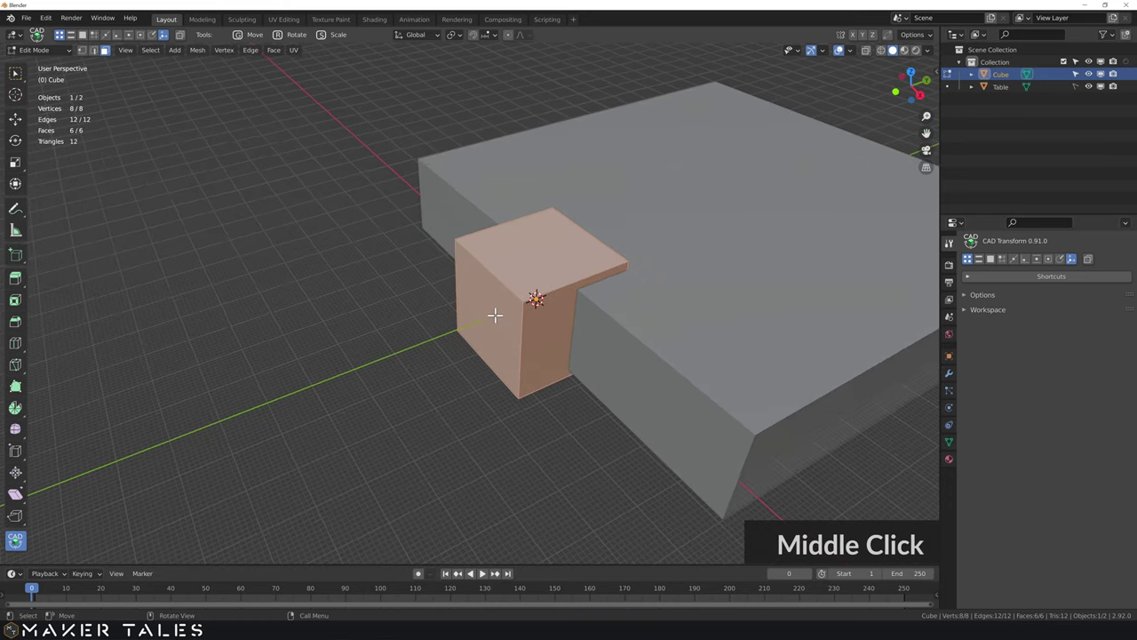
{"action": "left_click", "coordinate": [461, 341]}
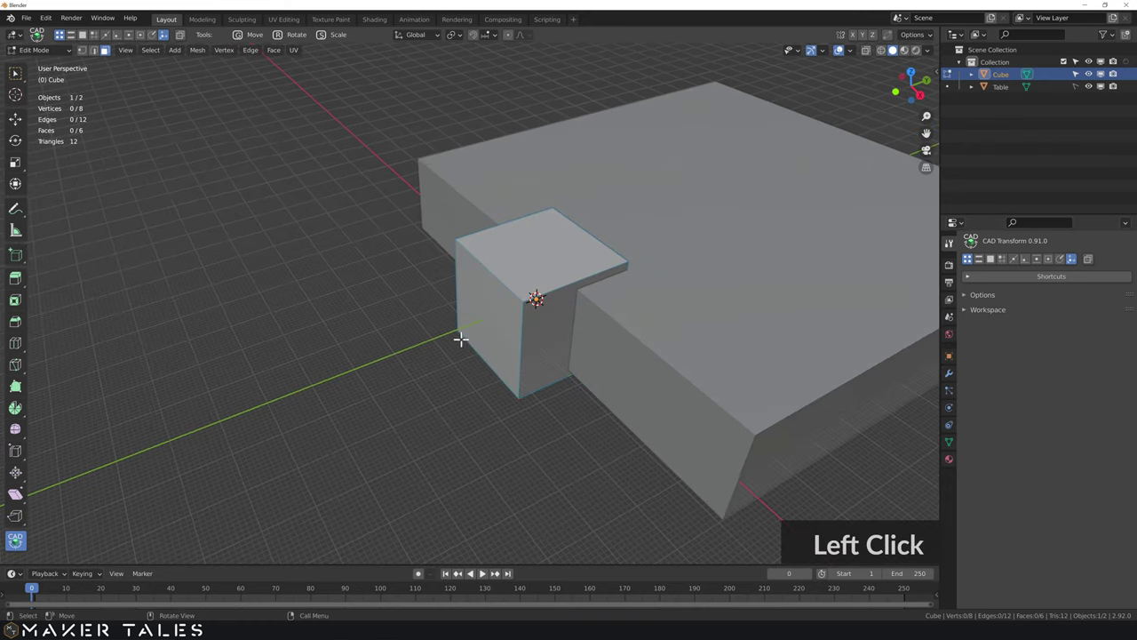
{"action": "left_click", "coordinate": [478, 318]}
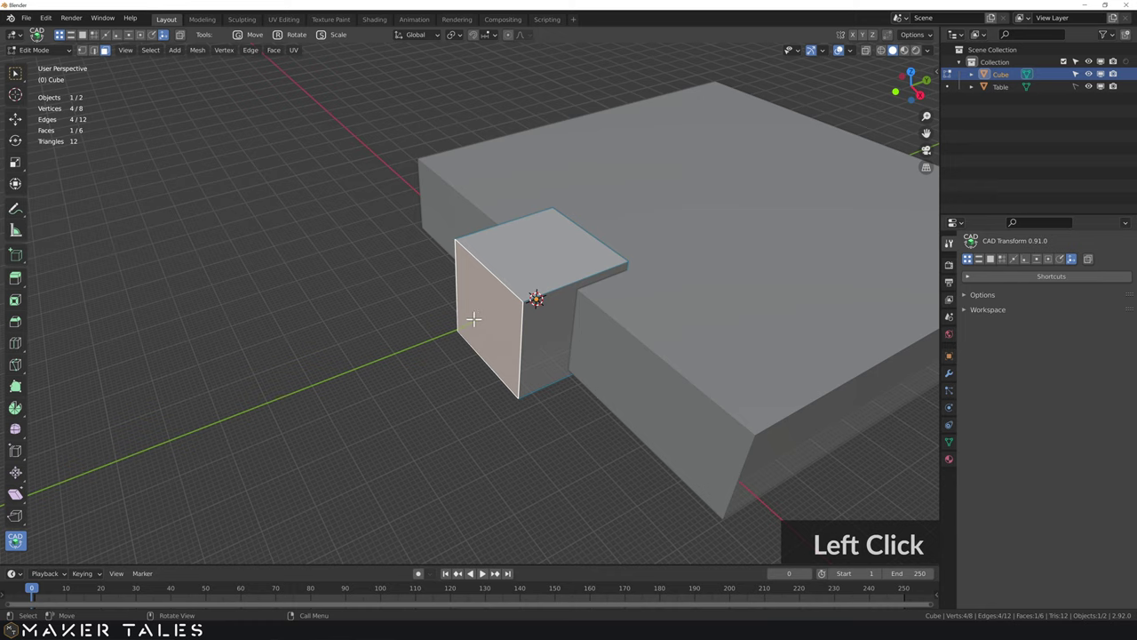
{"action": "key", "text": "g"}
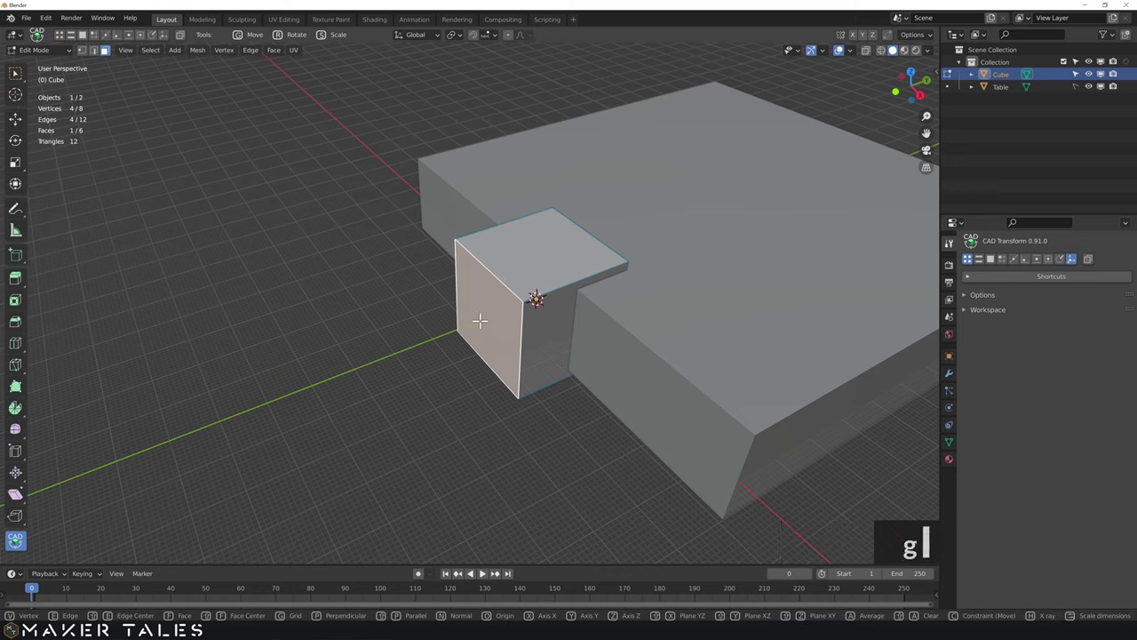
{"action": "left_click", "coordinate": [483, 318]}
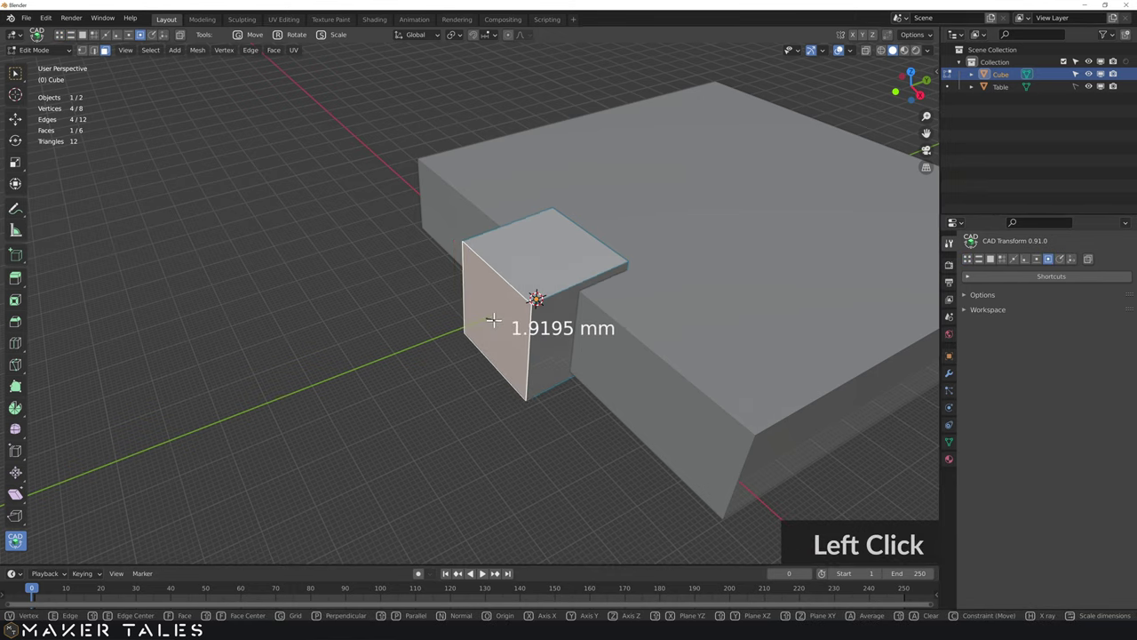
{"action": "key", "text": "y"}
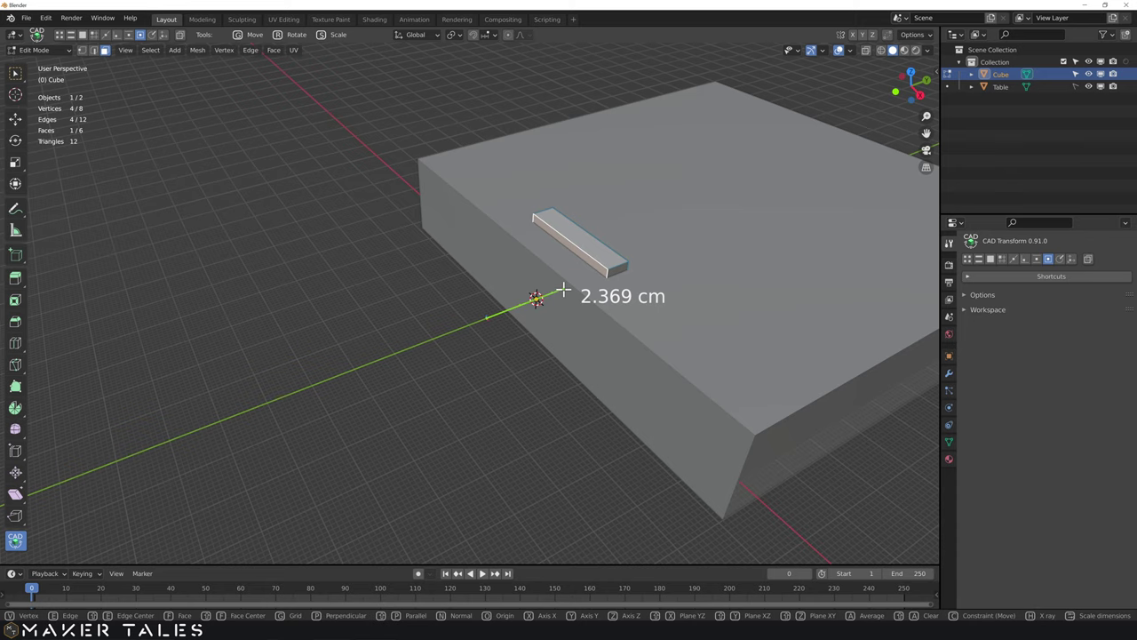
{"action": "left_click", "coordinate": [563, 289]}
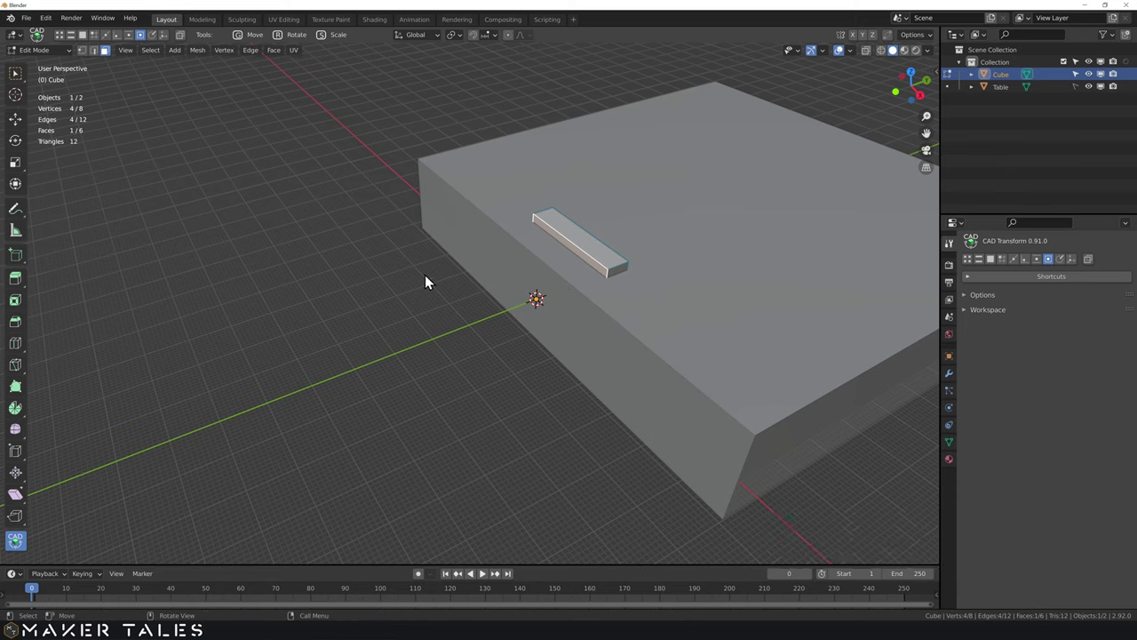
Step: With CAD Transform's X-ray snapping enabled, move the same face 65 mm along Y, away from the Table
{"action": "key", "text": "g"}
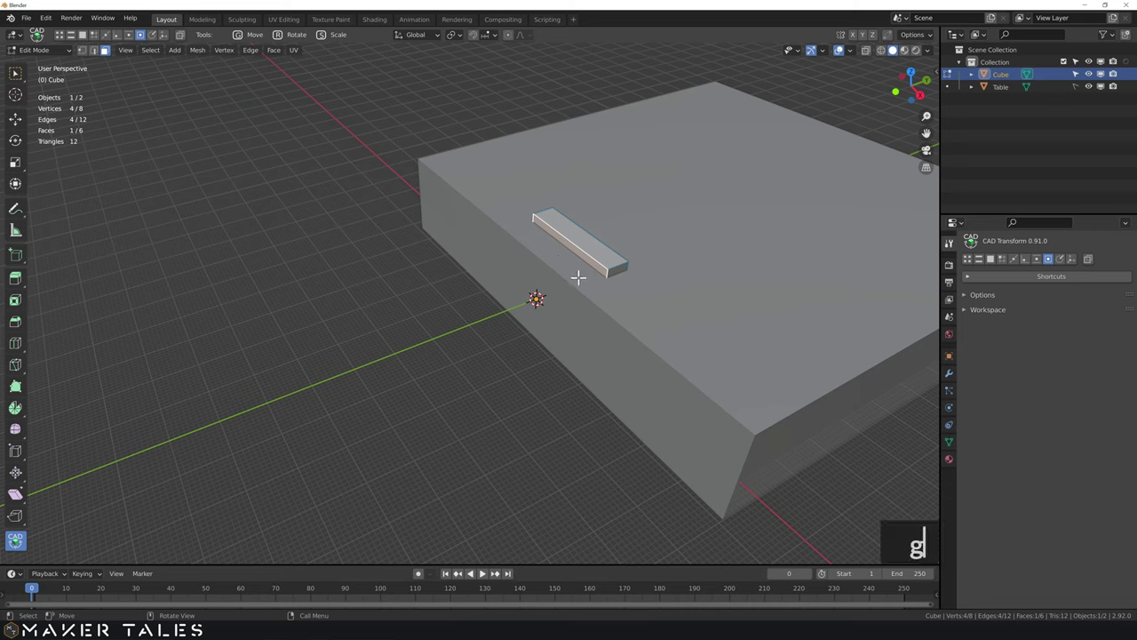
{"action": "key", "text": "h"}
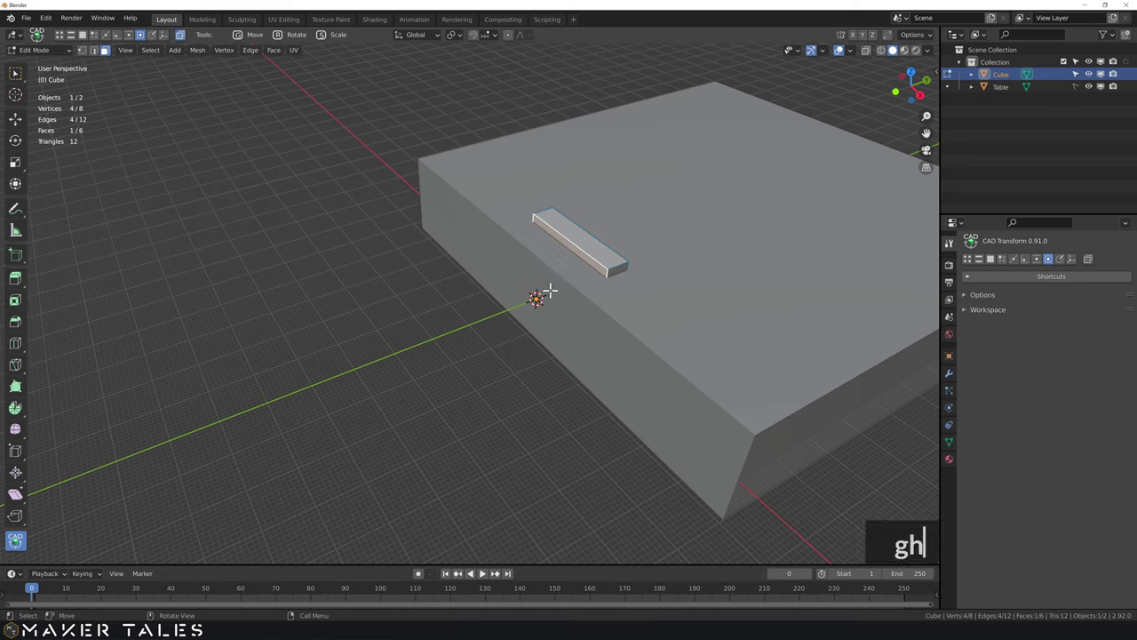
{"action": "left_click", "coordinate": [564, 288]}
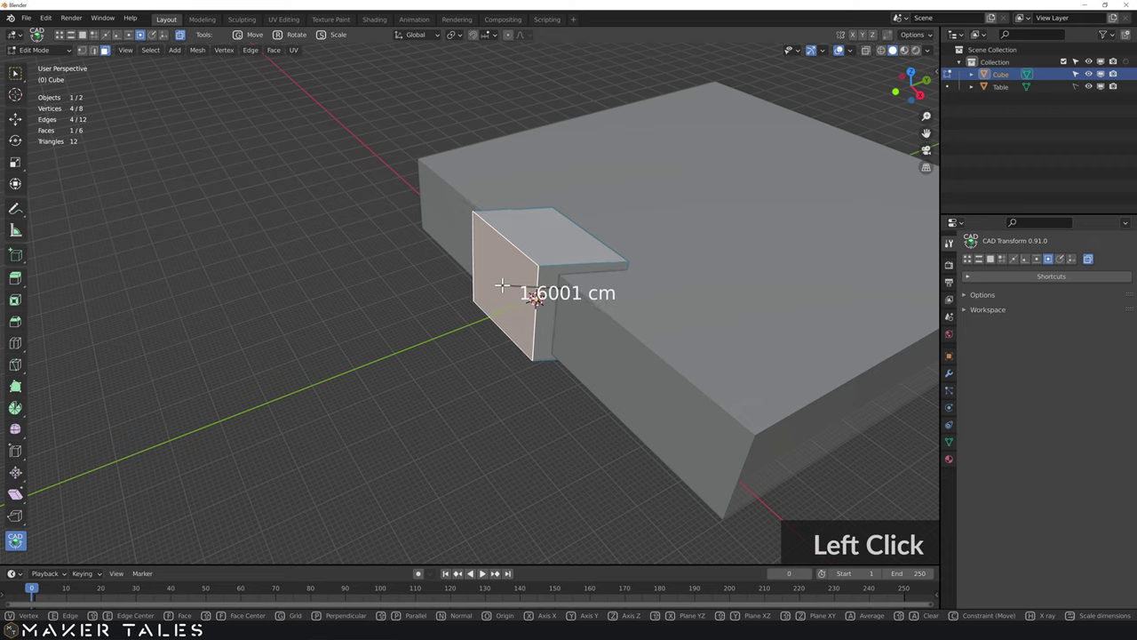
{"action": "key", "text": "y"}
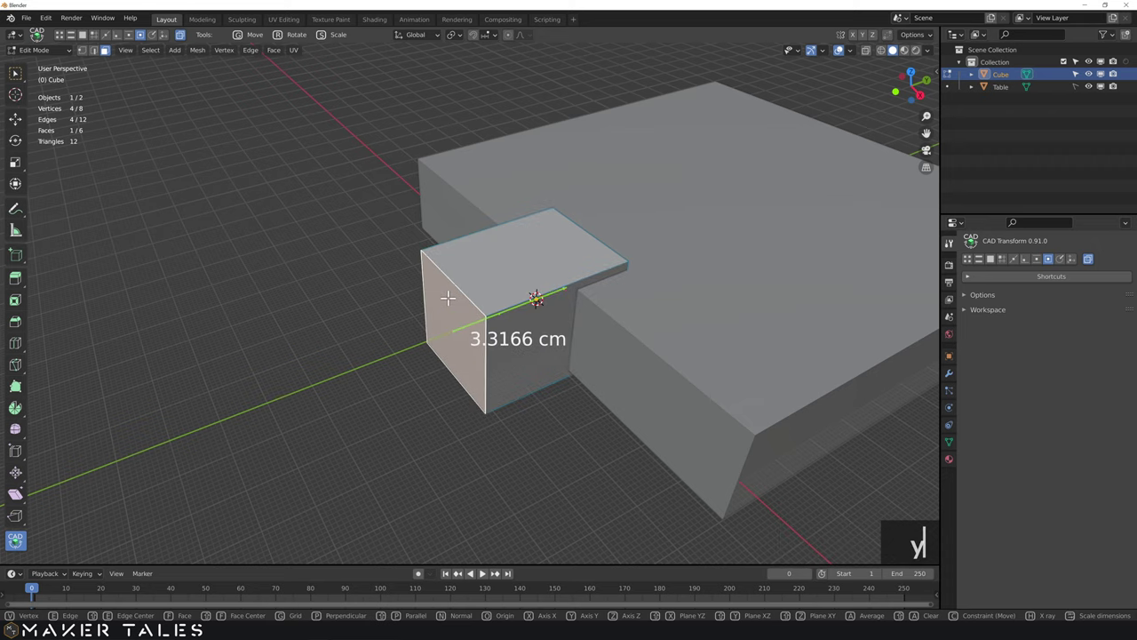
{"action": "type", "text": "65"}
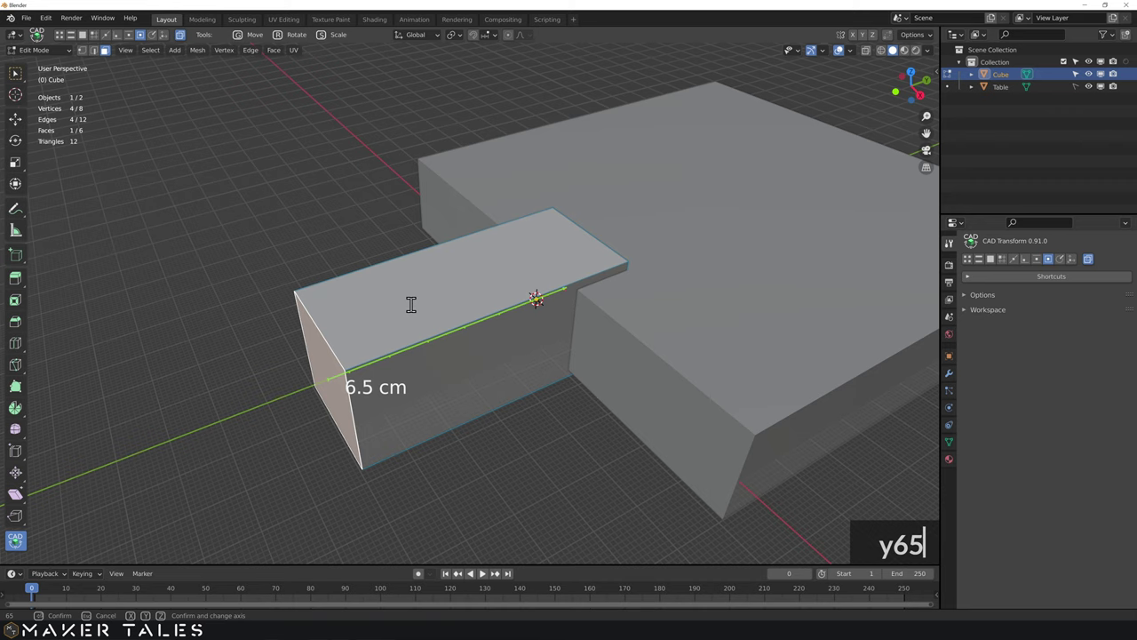
{"action": "key", "text": "Return"}
Step: Extrude the block's outer end face 25 mm along its normal
{"action": "scroll", "coordinate": [330, 360], "scroll_direction": "up", "scroll_amount": 3}
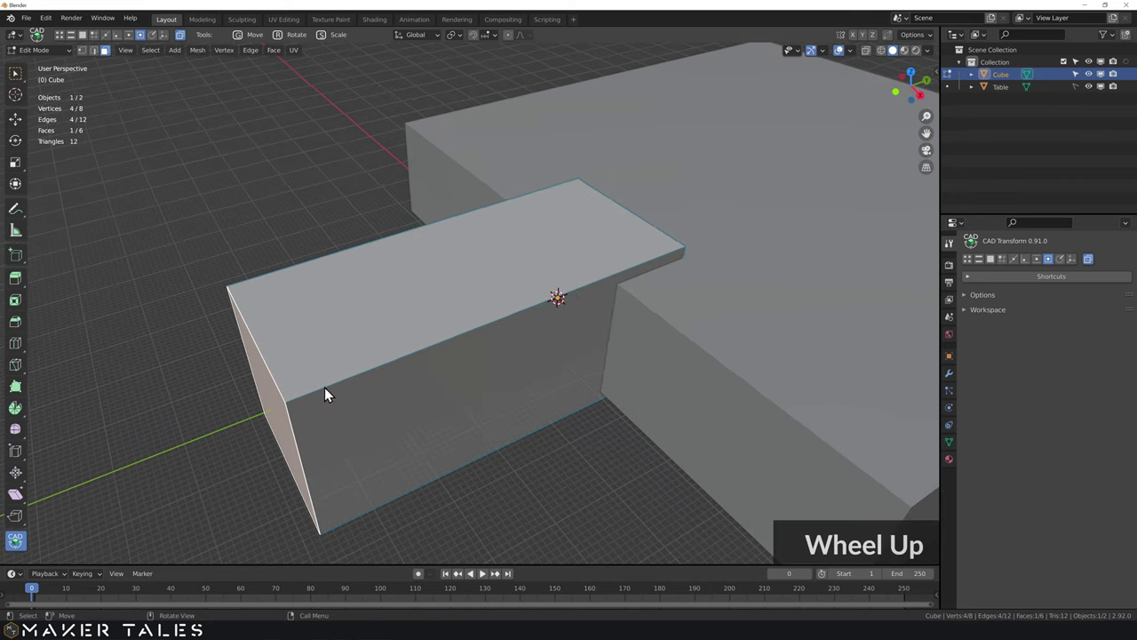
{"action": "middle_click_drag", "start_coordinate": [325, 387], "coordinate": [475, 328], "text": "shift"}
{"action": "scroll", "coordinate": [488, 330], "scroll_direction": "down", "scroll_amount": 2}
{"action": "middle_click_drag", "start_coordinate": [414, 381], "coordinate": [419, 347]}
{"action": "key", "text": "e"}
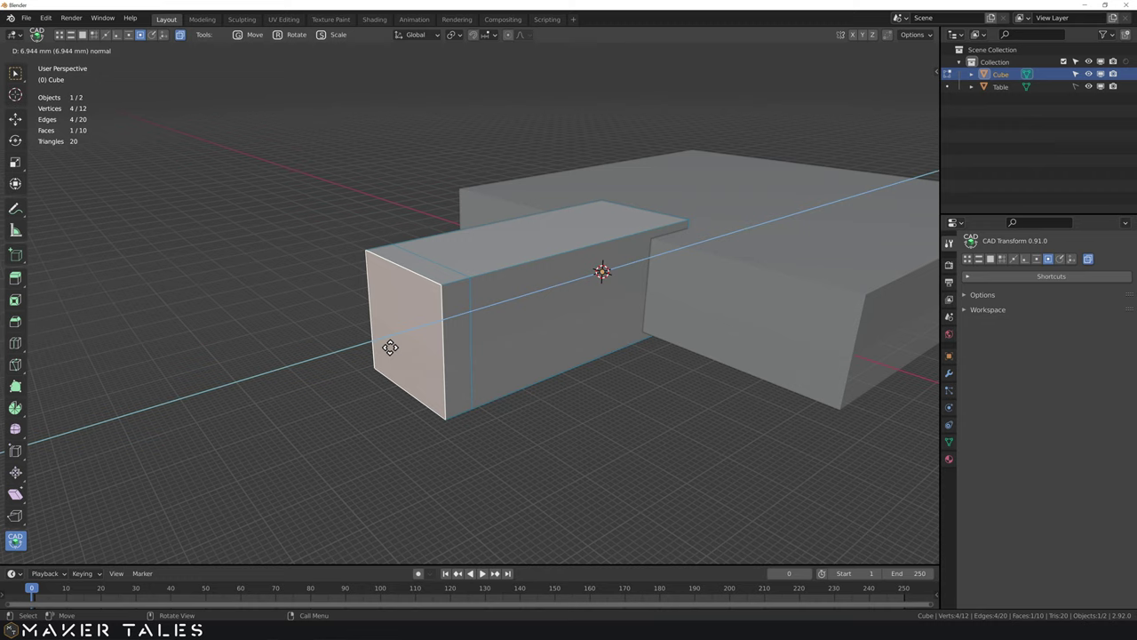
{"action": "type", "text": "25"}
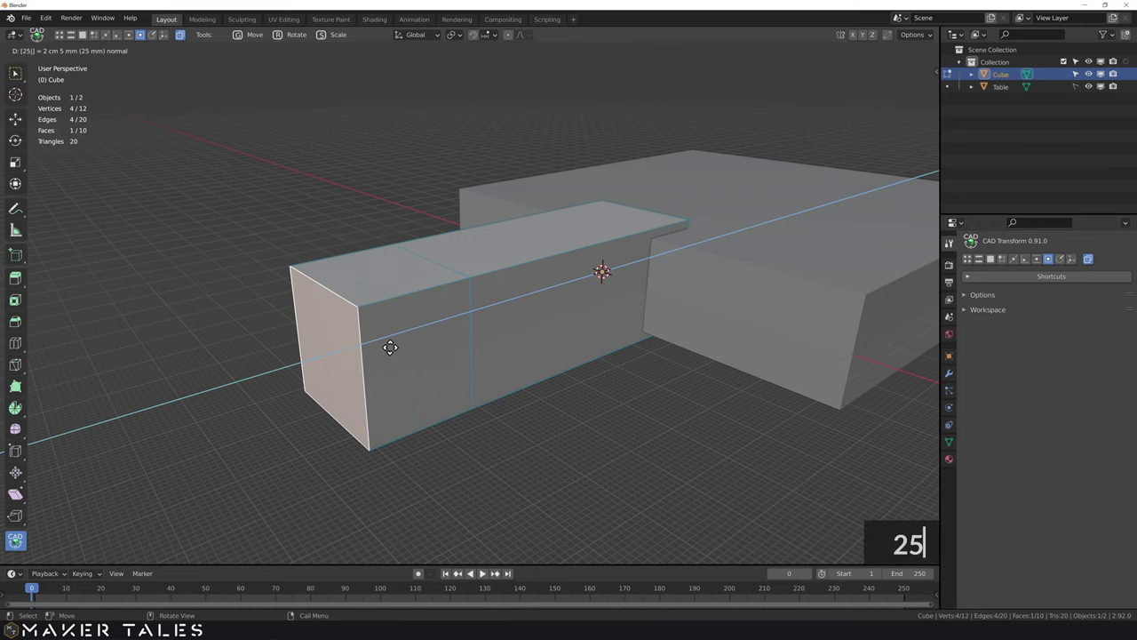
{"action": "key", "text": "Return"}
Step: Select the top face of the extruded end section and snap the 3D cursor to it
{"action": "scroll", "coordinate": [391, 351], "scroll_direction": "down", "scroll_amount": 5}
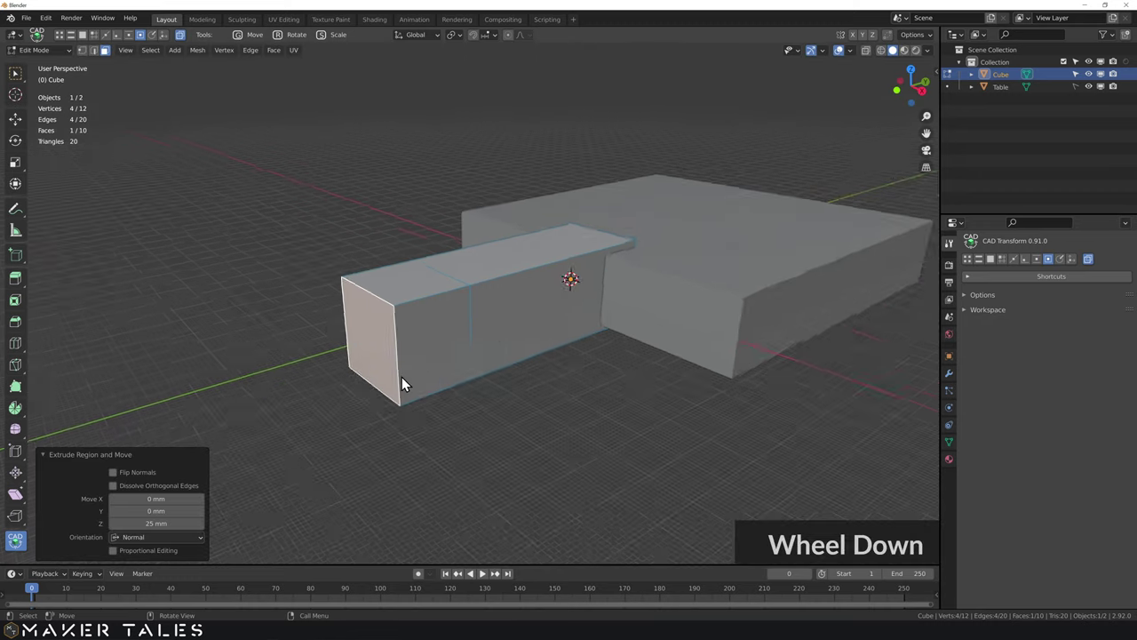
{"action": "middle_click_drag", "start_coordinate": [364, 385], "coordinate": [495, 292]}
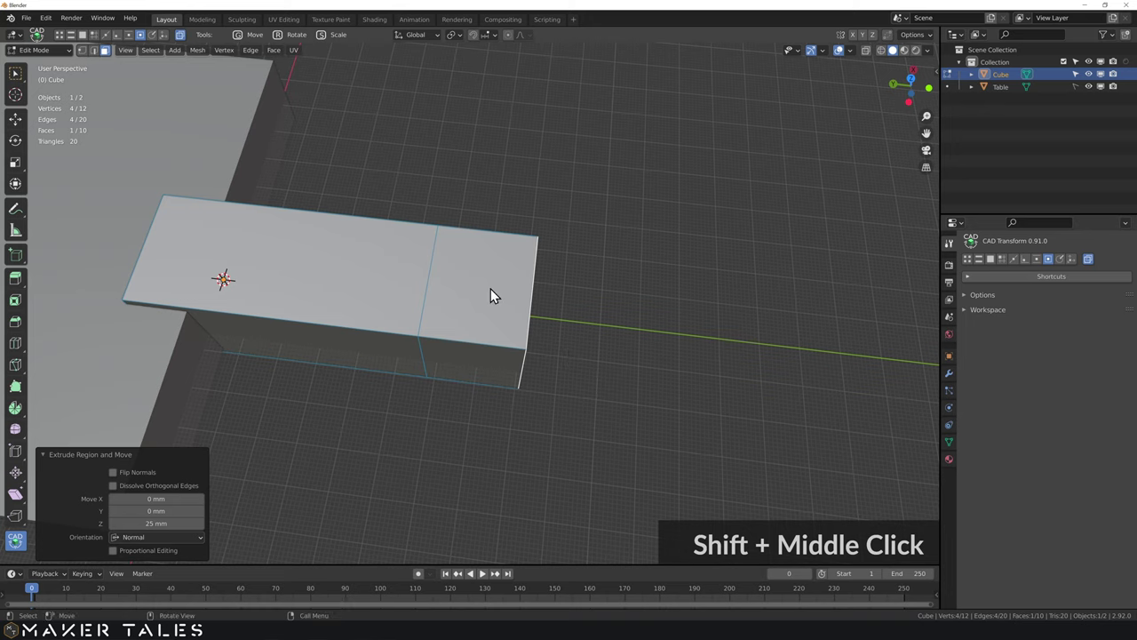
{"action": "left_click", "coordinate": [490, 289]}
{"action": "key", "text": "Tab"}
{"action": "scroll", "coordinate": [502, 302], "scroll_direction": "up", "scroll_amount": 2}
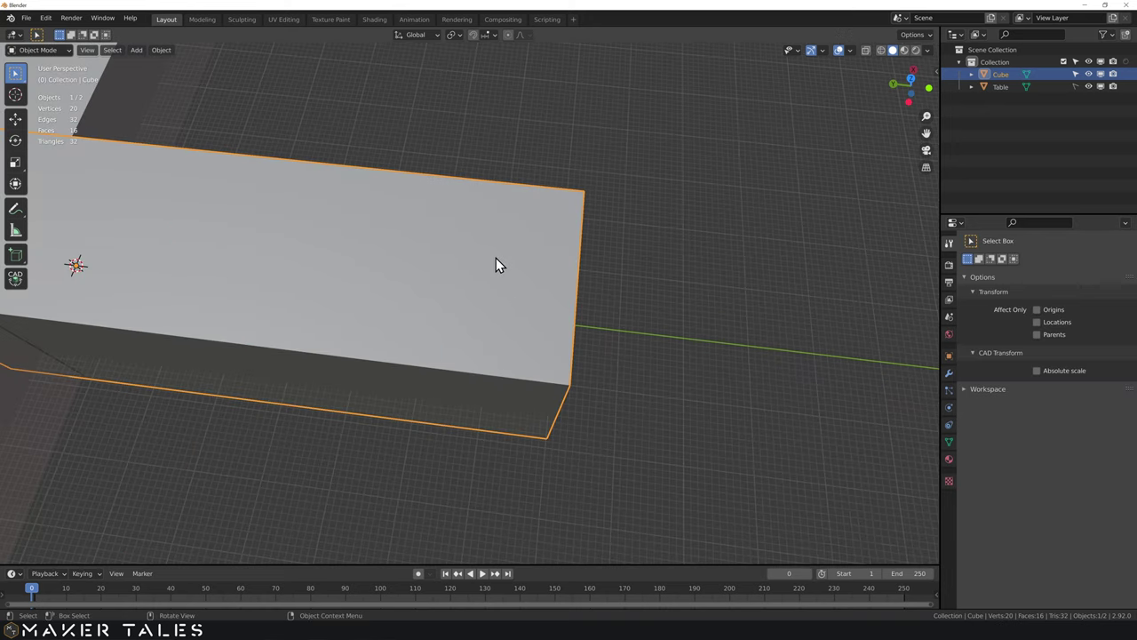
{"action": "key", "text": "Tab"}
{"action": "left_click", "coordinate": [495, 257]}
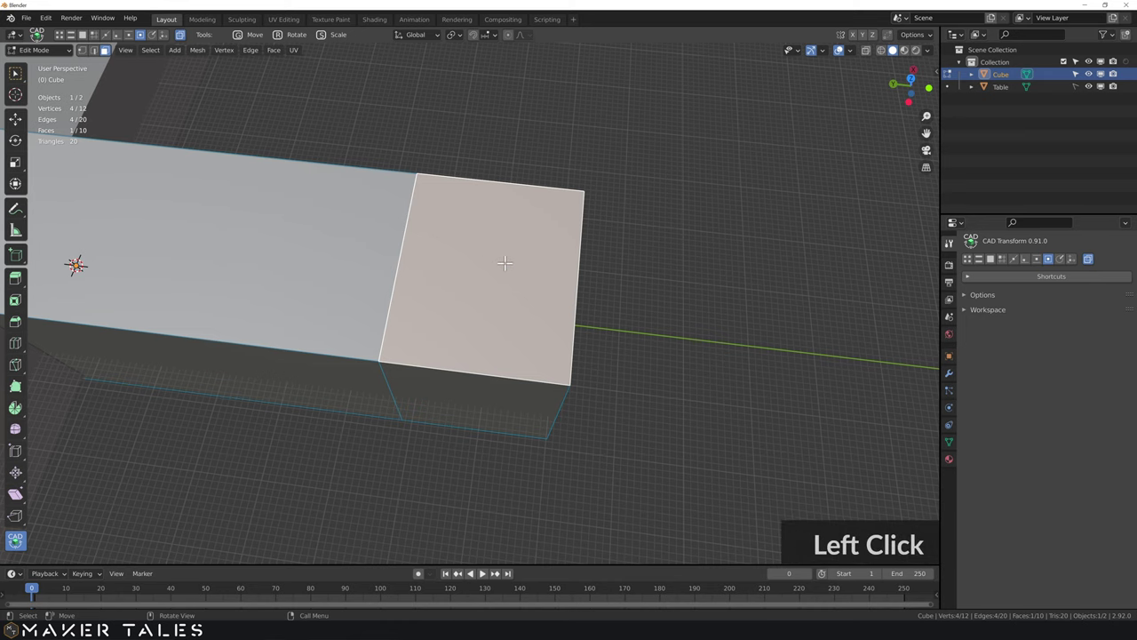
{"action": "key", "text": "ctrl+s"}
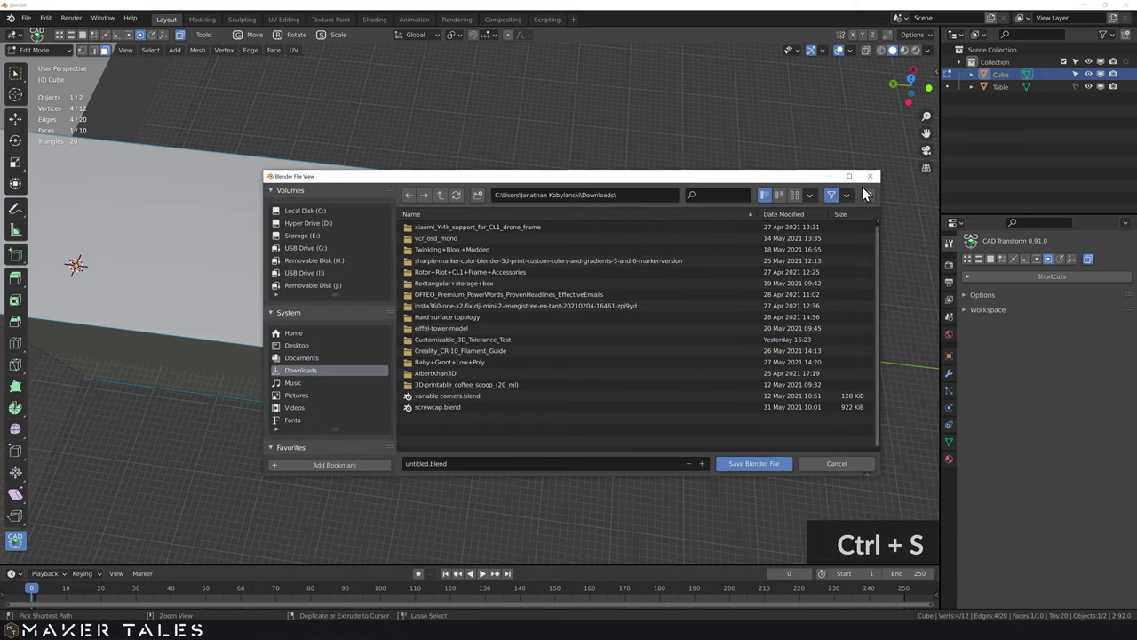
{"action": "left_click", "coordinate": [871, 176]}
{"action": "key", "text": "shift+s"}
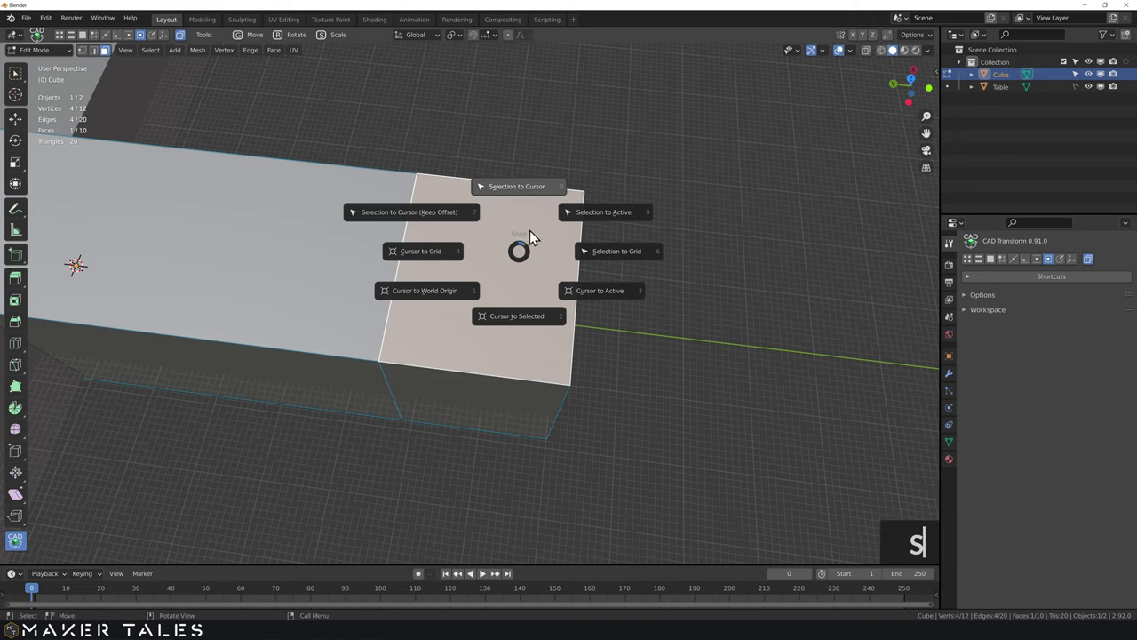
{"action": "left_click", "coordinate": [530, 317]}
Step: Add a cylinder at the 3D cursor within the same mesh and set its vertices to 32*4
{"action": "scroll", "coordinate": [528, 318], "scroll_direction": "down", "scroll_amount": 1}
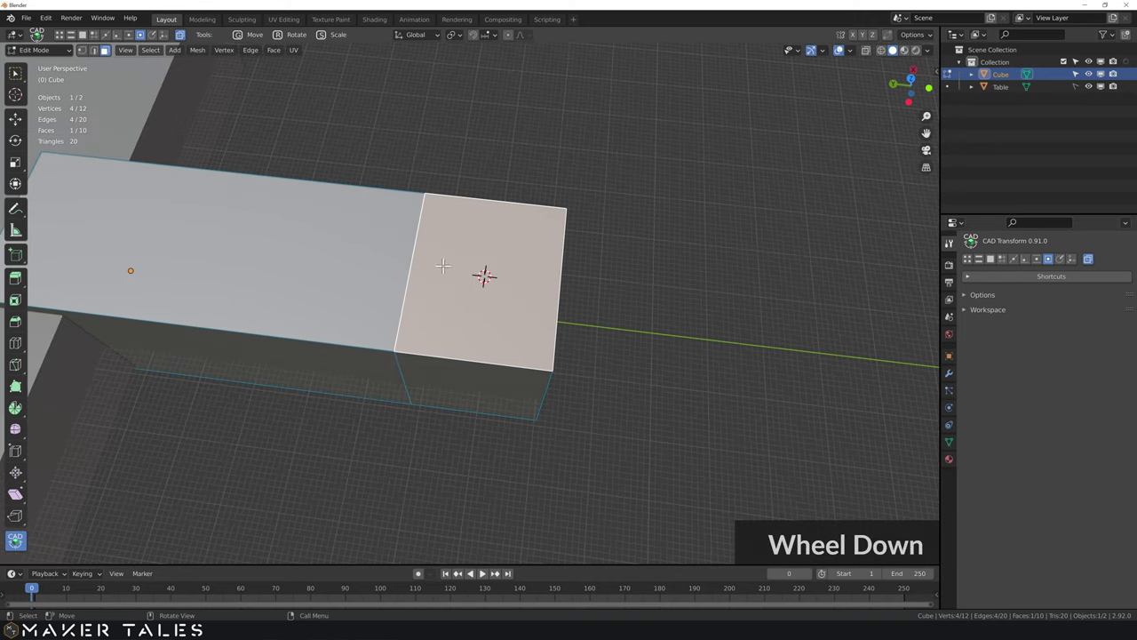
{"action": "key", "text": "shift+a"}
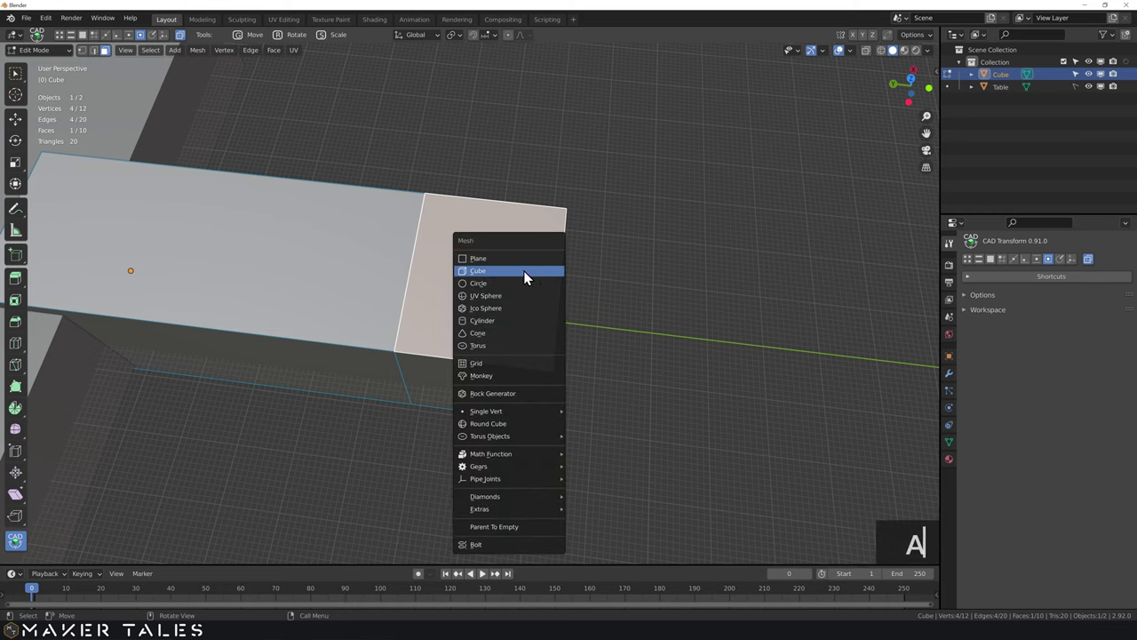
{"action": "left_click", "coordinate": [512, 322]}
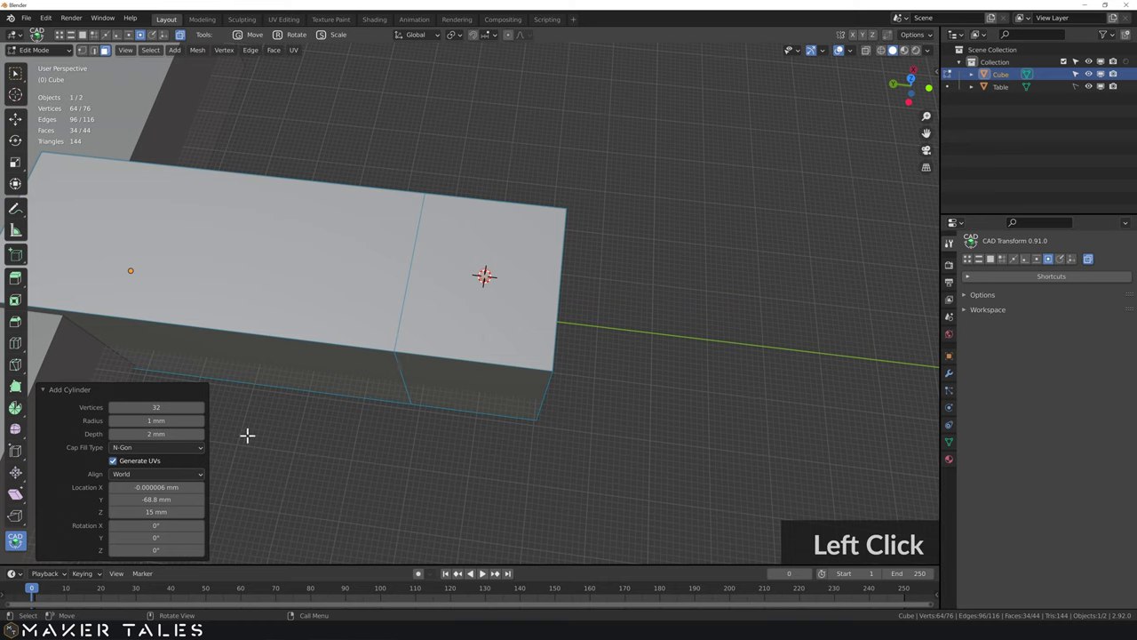
{"action": "left_click", "coordinate": [173, 408]}
{"action": "type", "text": "*4"}
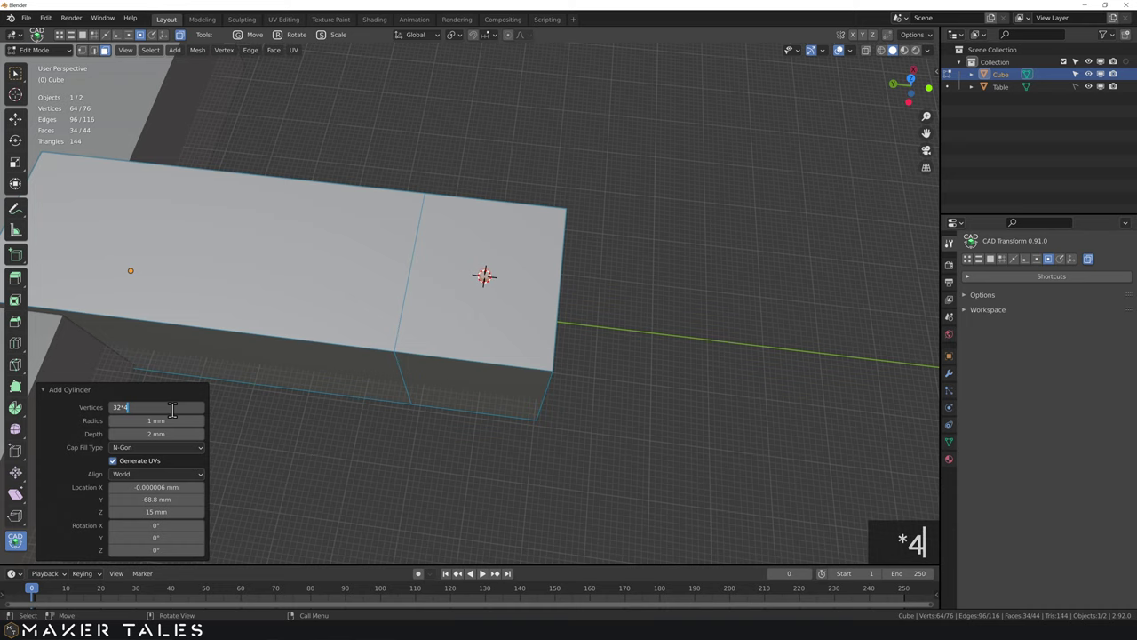
{"action": "key", "text": "Return"}
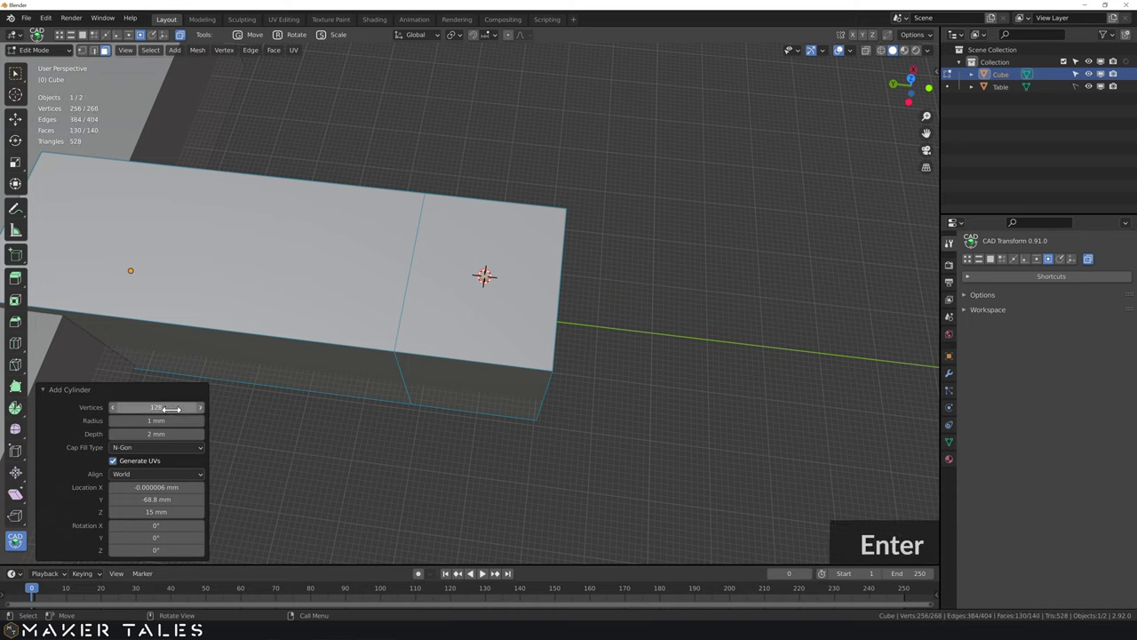
Step: Set the new cylinder's radius to 22/2 mm
{"action": "left_click", "coordinate": [156, 421]}
{"action": "left_click_drag", "start_coordinate": [156, 422], "coordinate": [158, 421]}
{"action": "left_click", "coordinate": [159, 421]}
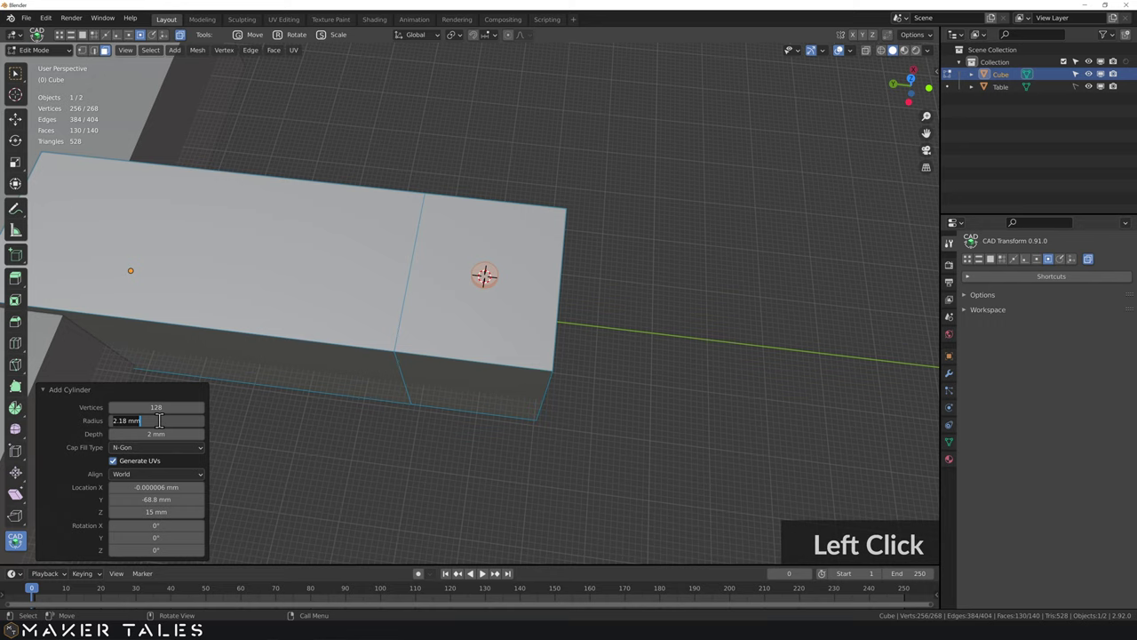
{"action": "type", "text": "22/2"}
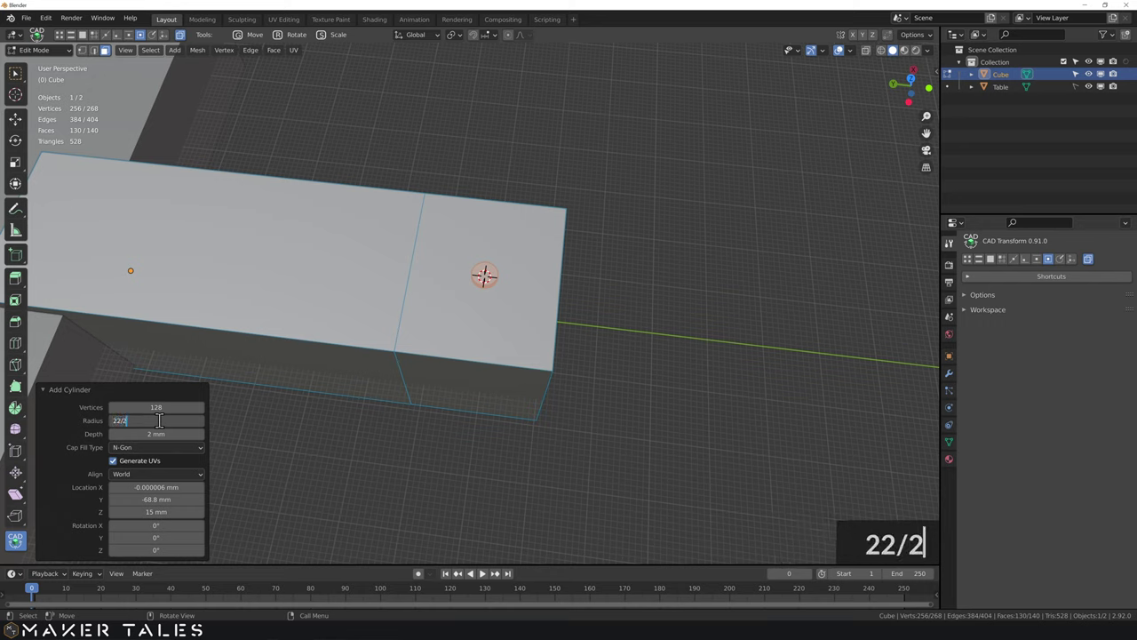
{"action": "key", "text": "Return"}
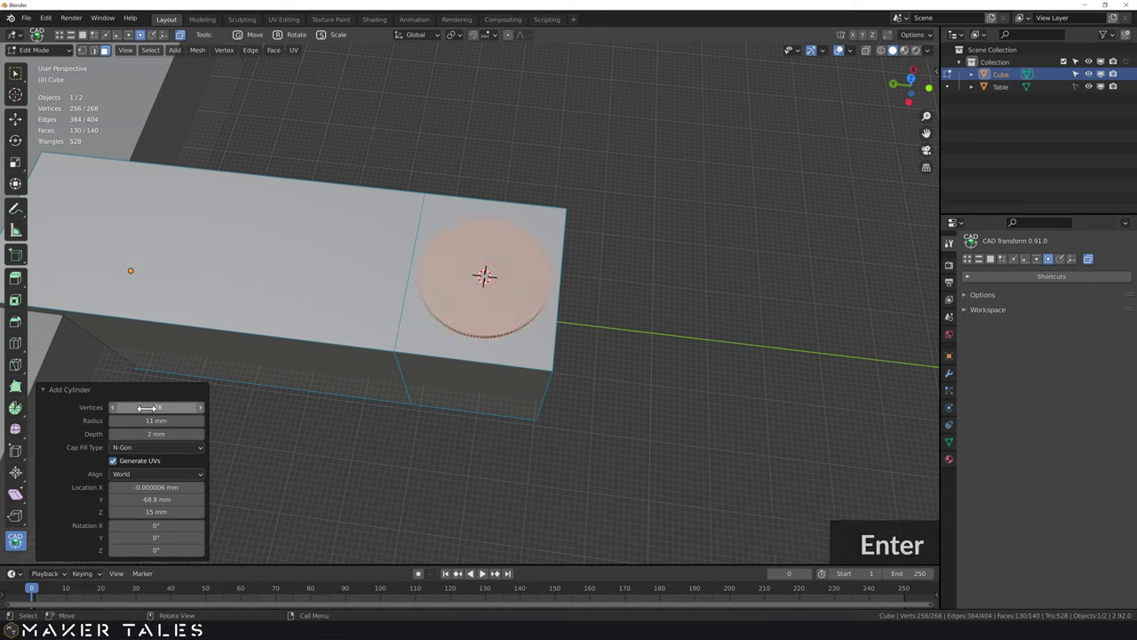
Step: Set the new cylinder's depth to 10 mm
{"action": "middle_click_drag", "start_coordinate": [391, 384], "coordinate": [525, 353]}
{"action": "scroll", "coordinate": [353, 383], "scroll_direction": "up", "scroll_amount": 2}
{"action": "left_click", "coordinate": [172, 420]}
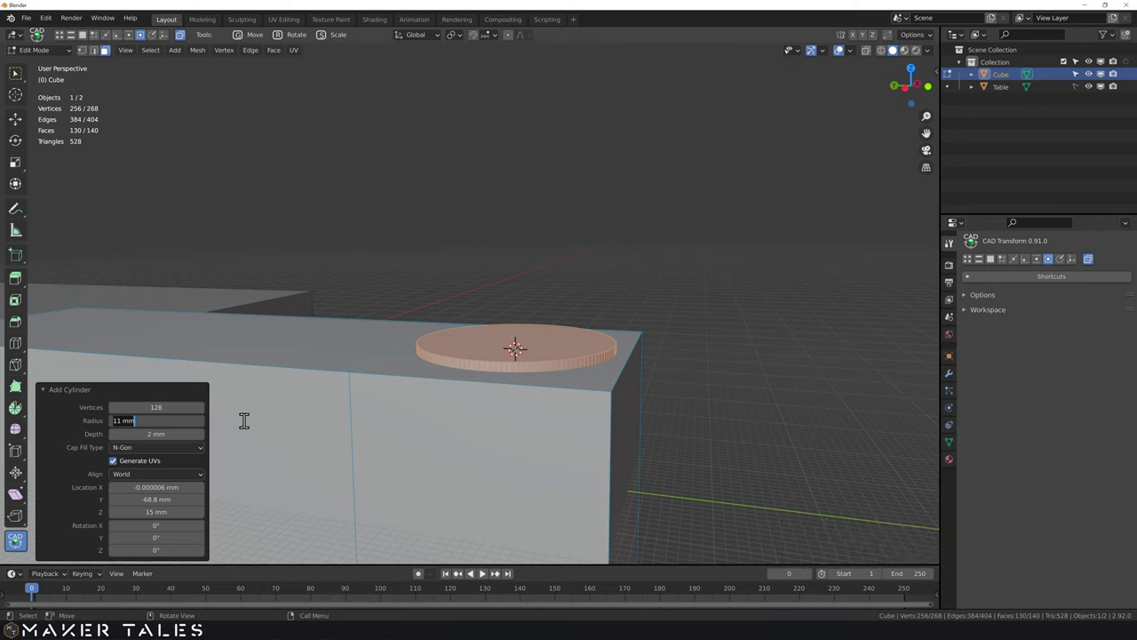
{"action": "double_click", "coordinate": [162, 433]}
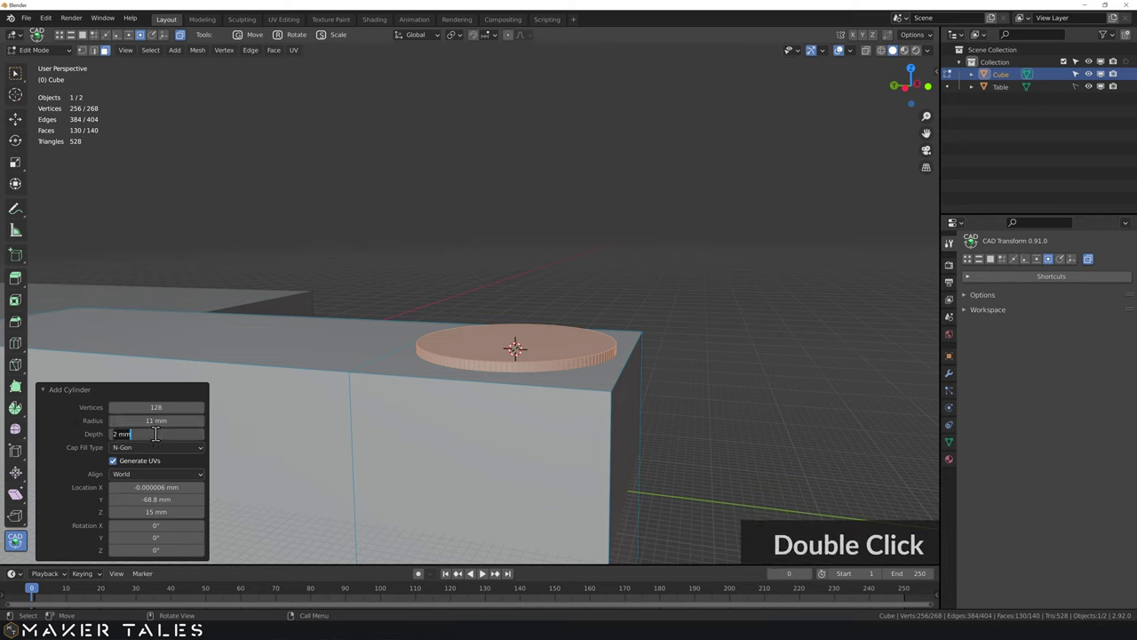
{"action": "type", "text": "10"}
{"action": "key", "text": "Return"}
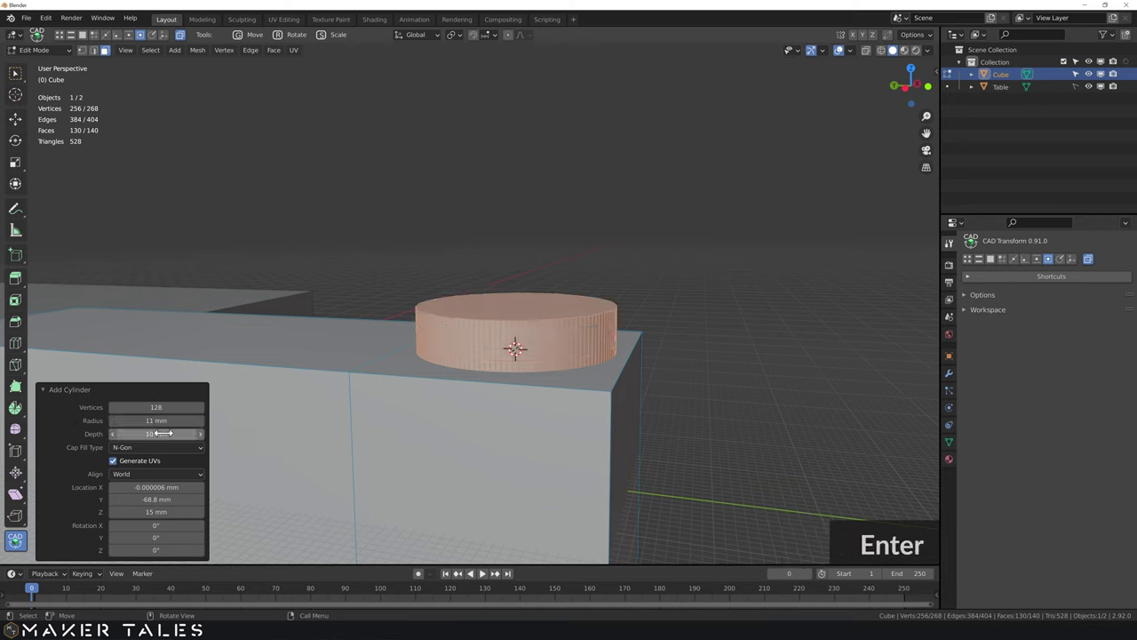
Step: Separate the selected cylinder from the arm's mesh into its own object and return to Object Mode
{"action": "key", "text": "Tab"}
{"action": "middle_click_drag", "start_coordinate": [726, 350], "coordinate": [606, 351]}
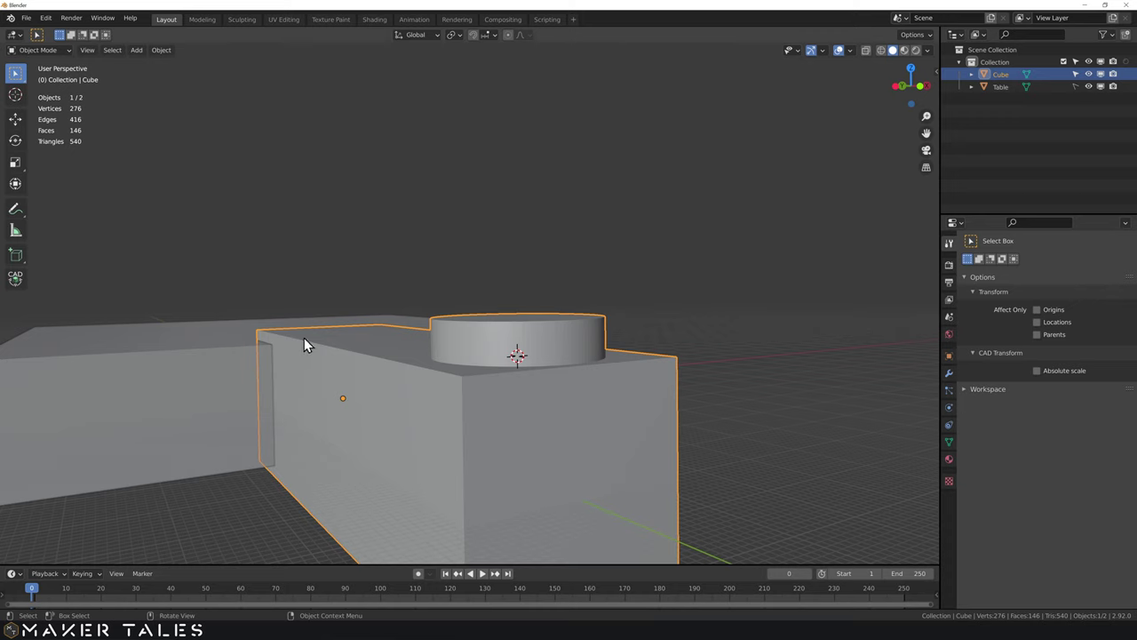
{"action": "middle_click_drag", "start_coordinate": [282, 306], "coordinate": [406, 330]}
{"action": "left_click", "coordinate": [456, 327]}
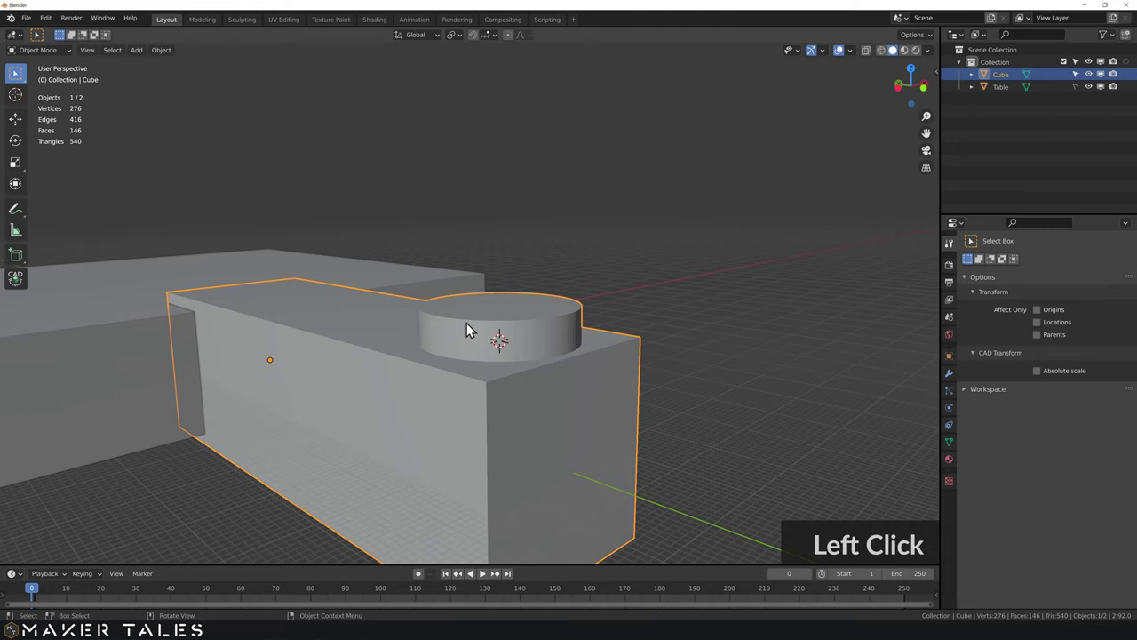
{"action": "key", "text": "Tab"}
{"action": "key", "text": "p"}
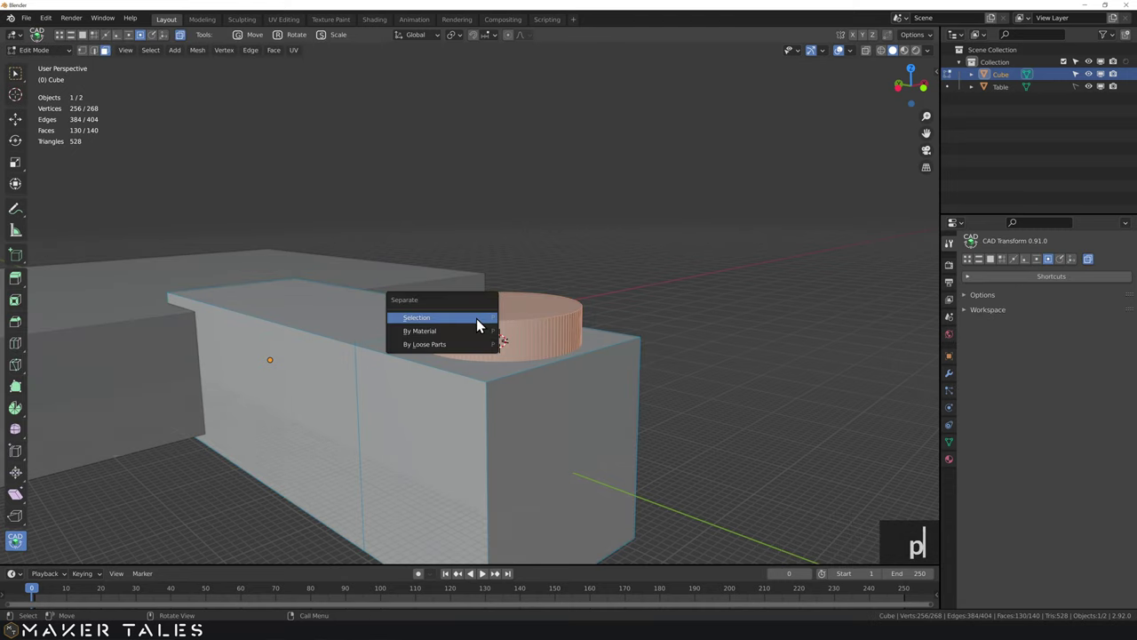
{"action": "left_click", "coordinate": [476, 317]}
{"action": "key", "text": "Tab"}
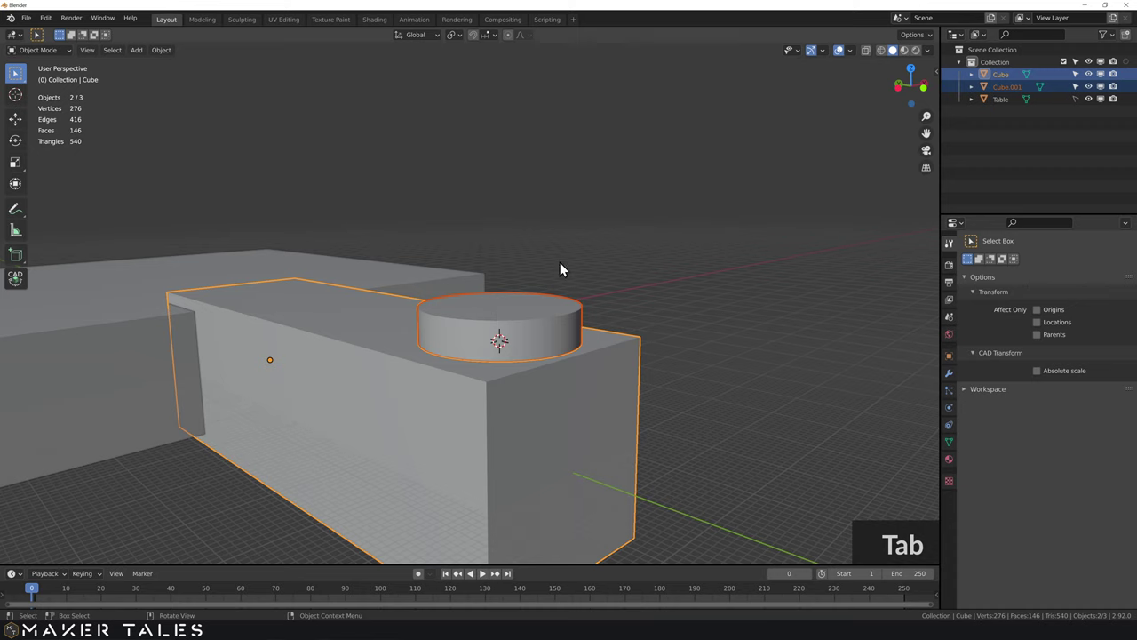
Step: Select only the cylinder and raise it about 21 mm along Z, clear of the arm
{"action": "left_click", "coordinate": [560, 270]}
{"action": "left_click", "coordinate": [502, 308]}
{"action": "key", "text": "g"}
{"action": "key", "text": "z"}
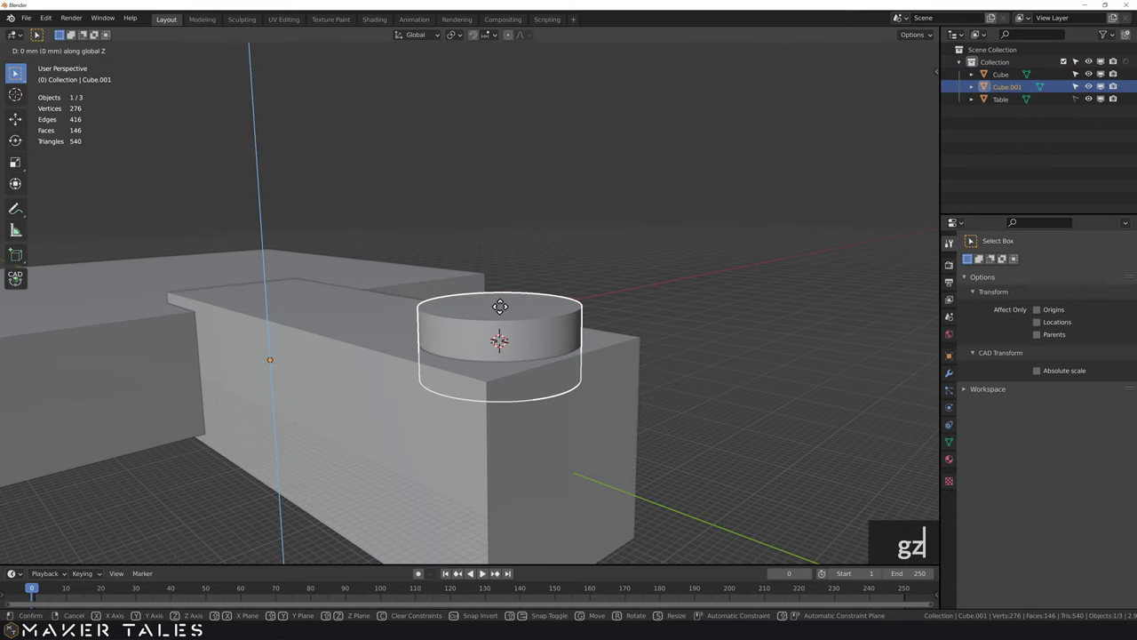
{"action": "left_click", "coordinate": [505, 234]}
Step: With CAD Transform, move the cylinder along Z from its bottom face centre to the level of the Table's top face
{"action": "middle_click_drag", "start_coordinate": [505, 233], "coordinate": [503, 259]}
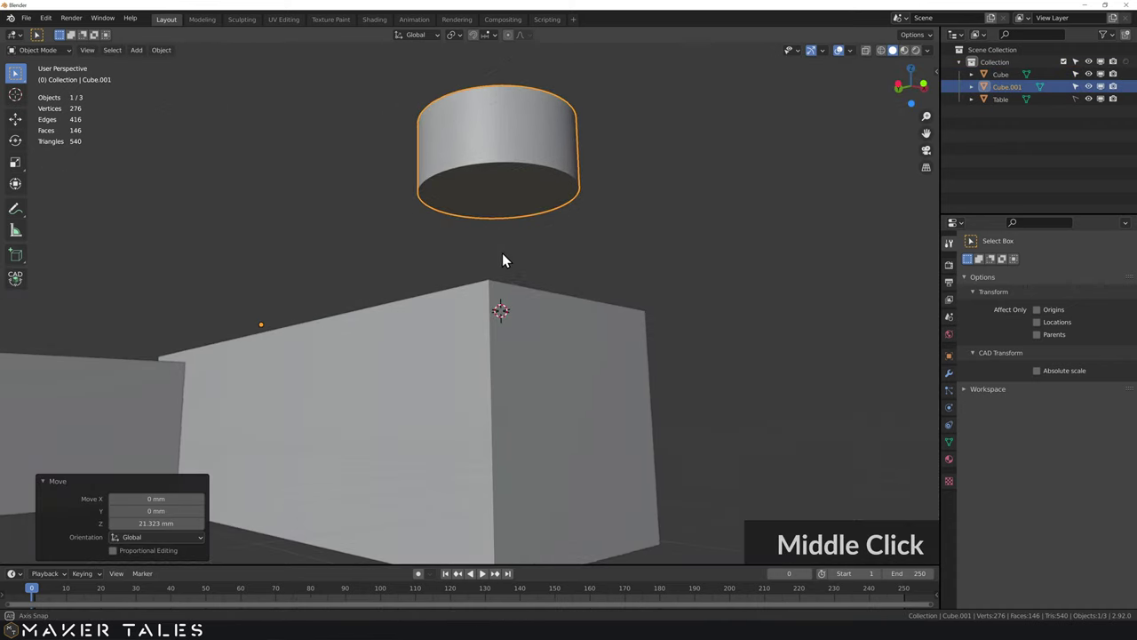
{"action": "key", "text": "alt+c"}
{"action": "key", "text": "g"}
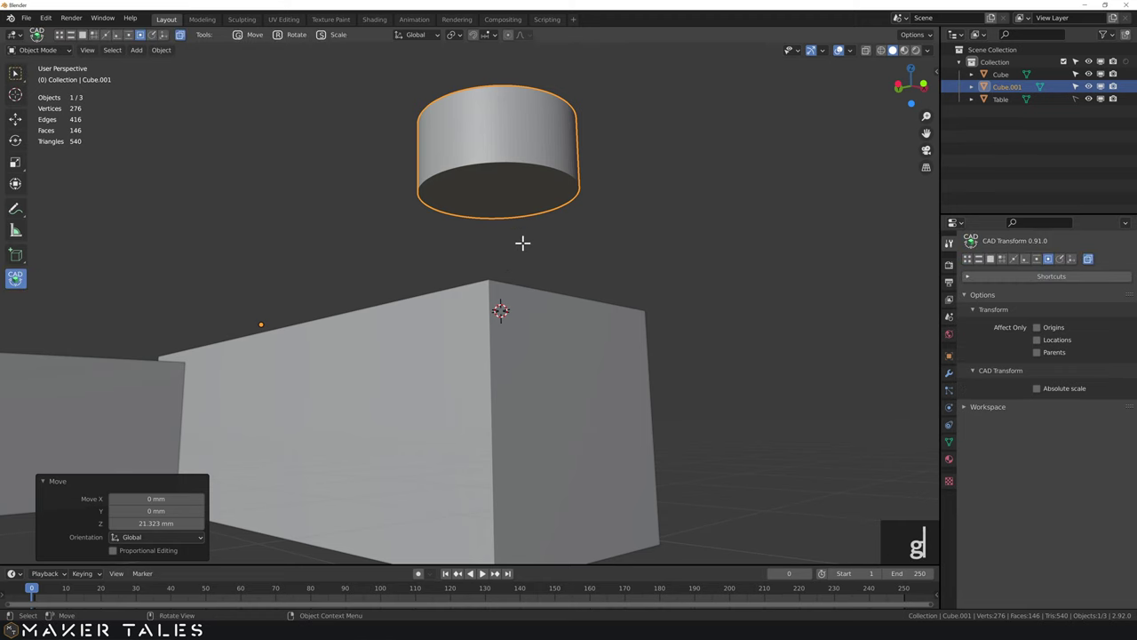
{"action": "left_click", "coordinate": [496, 190]}
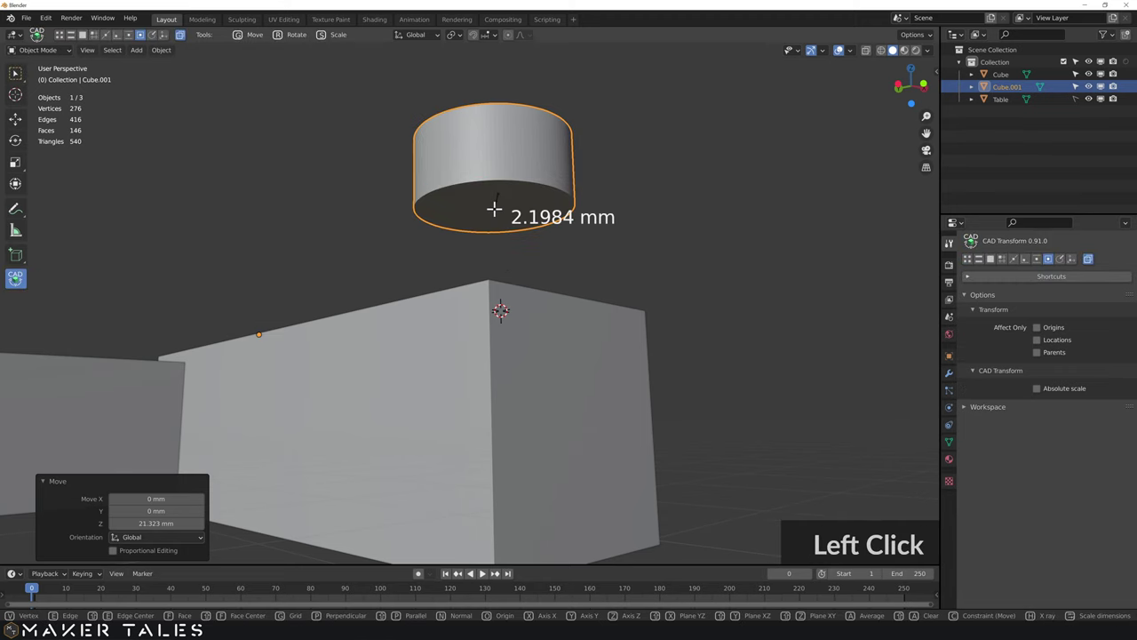
{"action": "middle_click_drag", "start_coordinate": [494, 208], "coordinate": [503, 231]}
{"action": "key", "text": "z"}
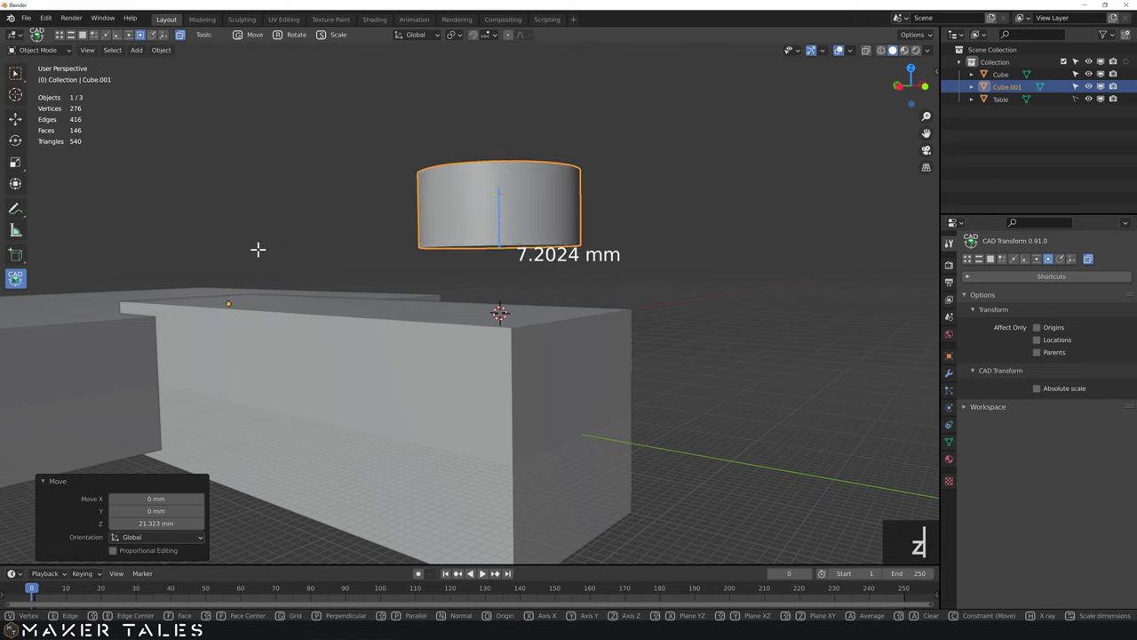
{"action": "left_click", "coordinate": [97, 301]}
{"action": "middle_click_drag", "start_coordinate": [127, 299], "coordinate": [363, 178]}
Step: Subtract the cylinder from the arm with a Boolean difference to cut a round pocket in its top
{"action": "left_click", "coordinate": [583, 270]}
{"action": "left_click", "coordinate": [473, 397]}
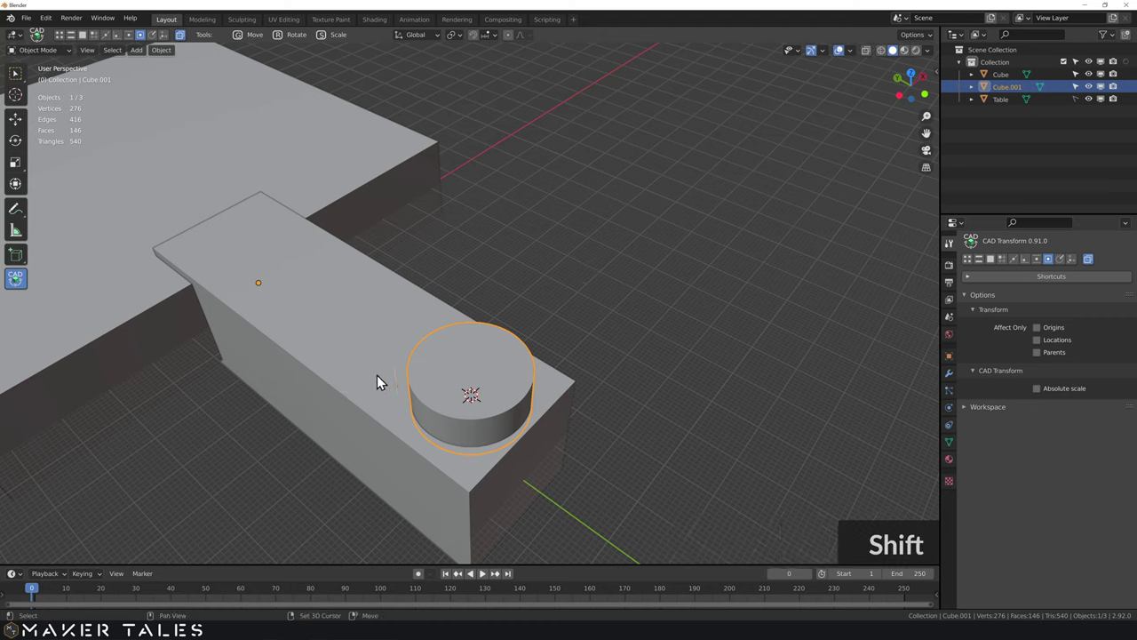
{"action": "left_click", "coordinate": [377, 375], "text": "shift"}
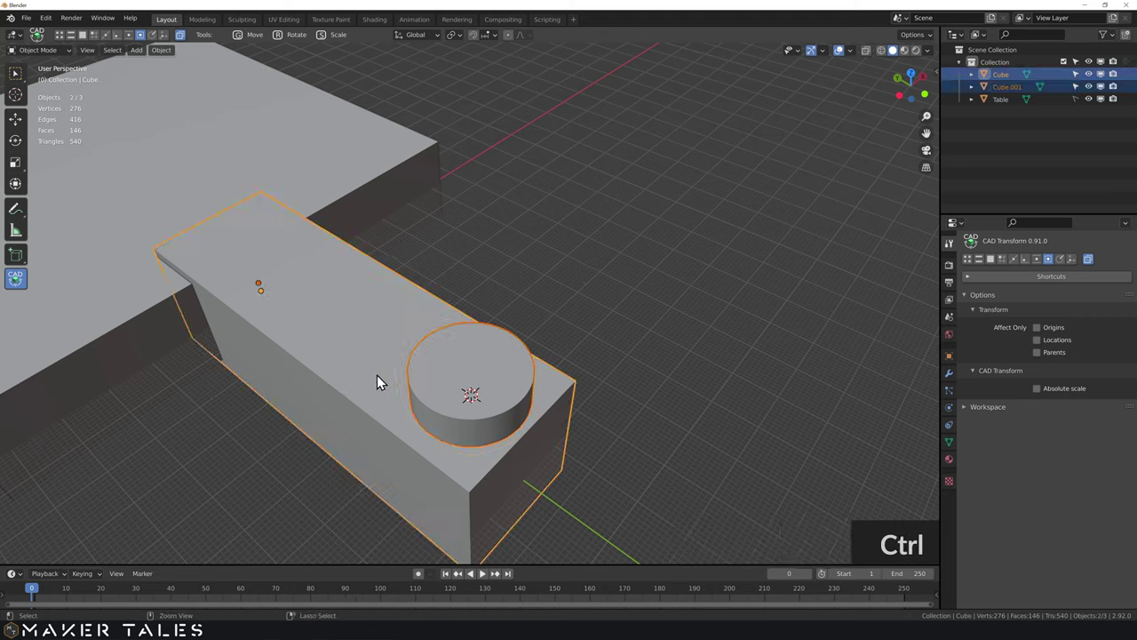
{"action": "key", "text": "ctrl+minus"}
{"action": "left_click", "coordinate": [632, 351]}
{"action": "middle_click_drag", "start_coordinate": [632, 352], "coordinate": [563, 457]}
{"action": "scroll", "coordinate": [556, 272], "scroll_direction": "up", "scroll_amount": 5}
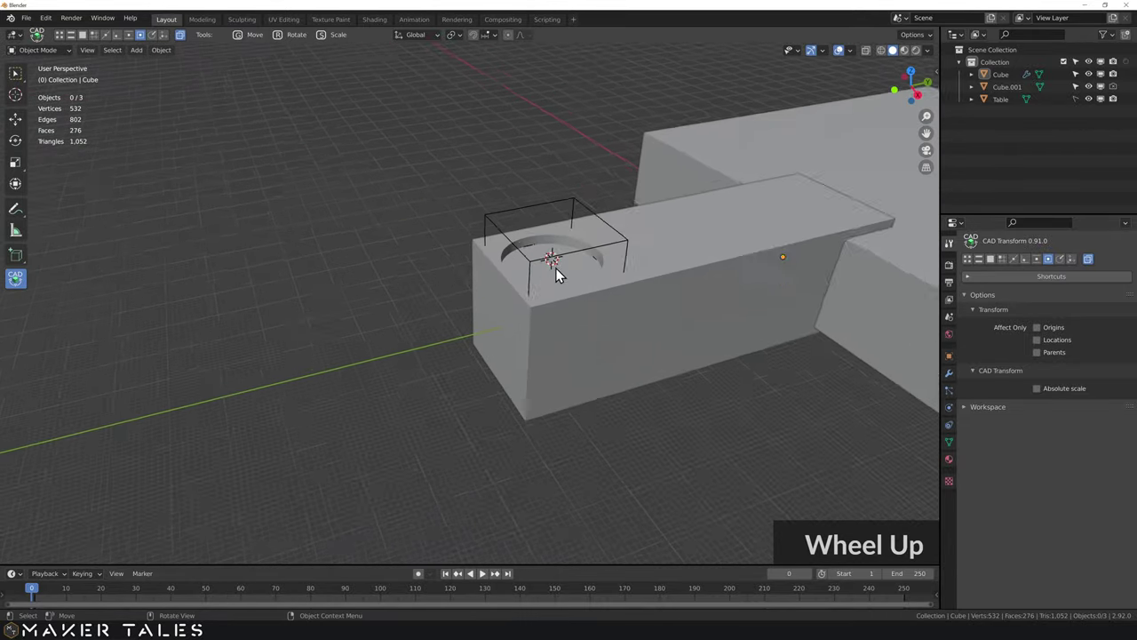
{"action": "middle_click_drag", "start_coordinate": [688, 290], "coordinate": [457, 358], "text": "shift"}
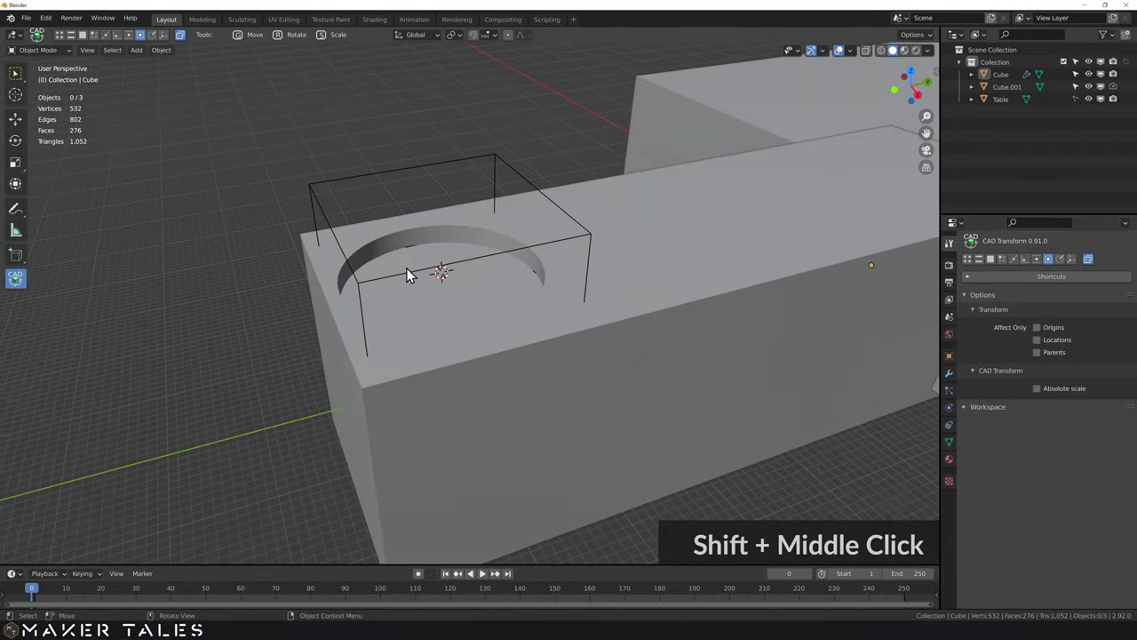
Step: Try to move the arm's end face inside the Table with CAD Transform, using the face centre as base point
{"action": "scroll", "coordinate": [443, 293], "scroll_direction": "down", "scroll_amount": 3}
{"action": "middle_click_drag", "start_coordinate": [520, 366], "coordinate": [335, 357]}
{"action": "middle_click_drag", "start_coordinate": [413, 333], "coordinate": [507, 336]}
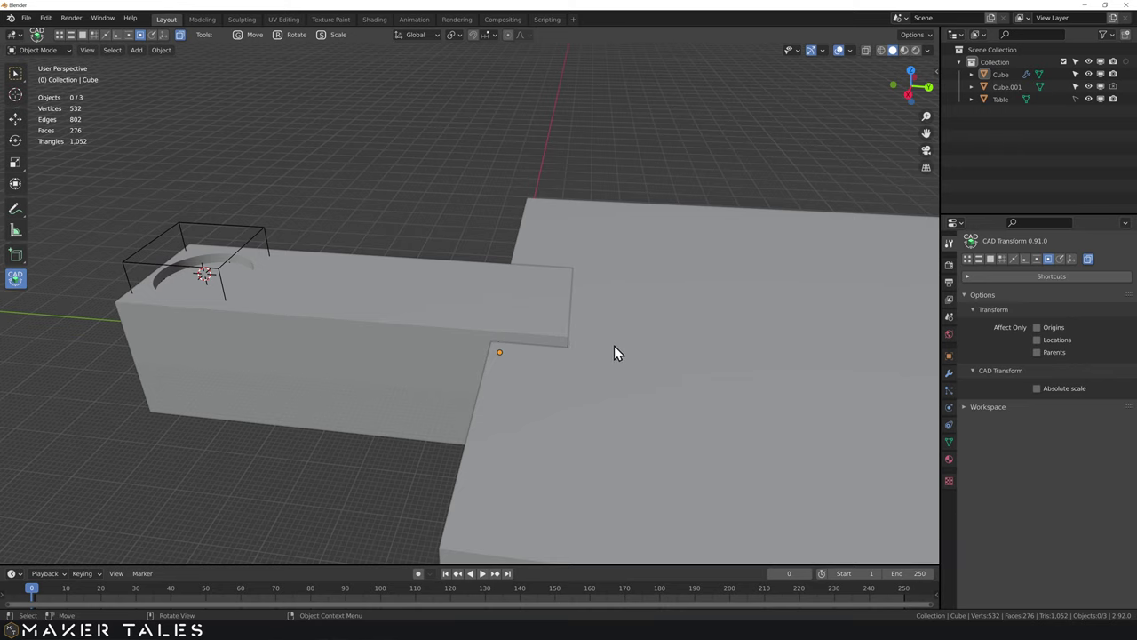
{"action": "key", "text": "Tab"}
{"action": "middle_click_drag", "start_coordinate": [607, 305], "coordinate": [576, 311]}
{"action": "left_click", "coordinate": [576, 311]}
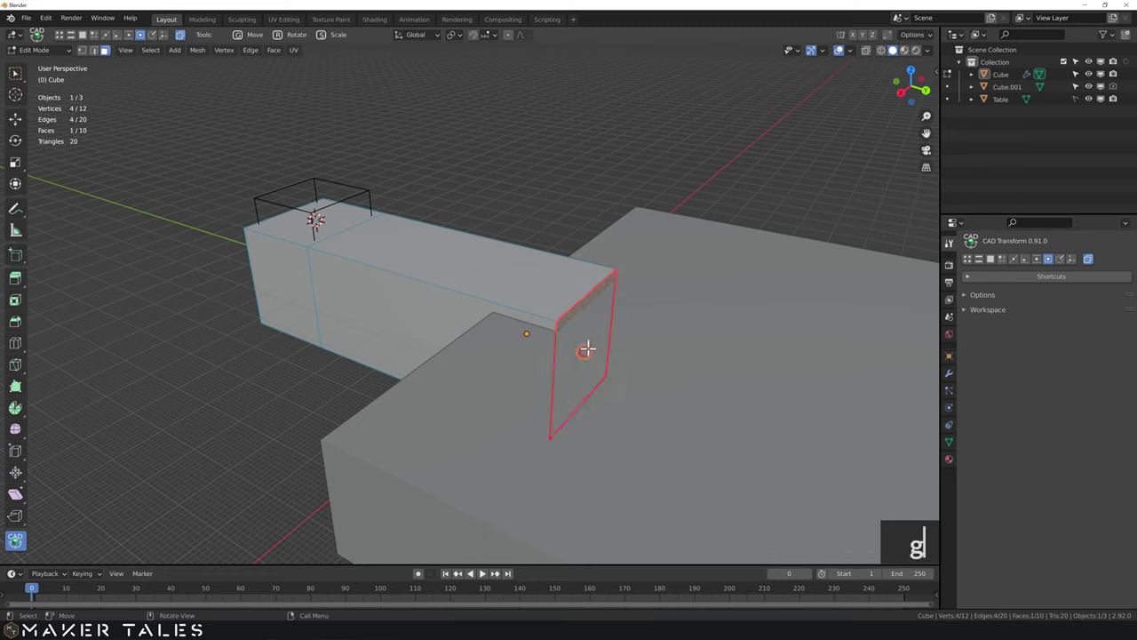
{"action": "left_click", "coordinate": [583, 350]}
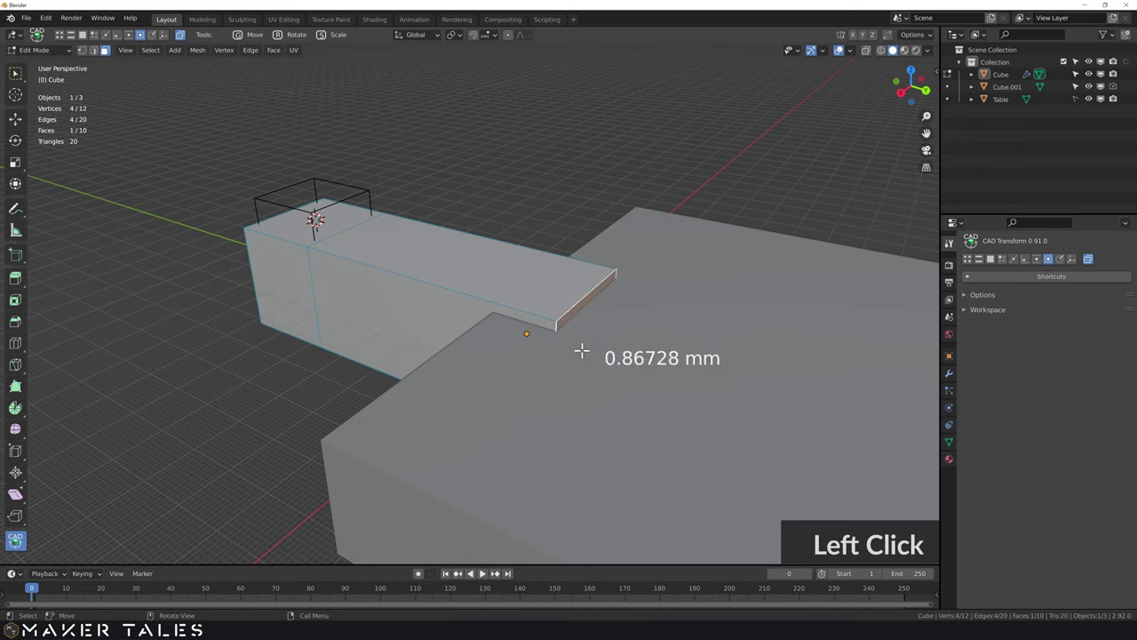
{"action": "right_click", "coordinate": [529, 185]}
{"action": "left_click", "coordinate": [494, 178]}
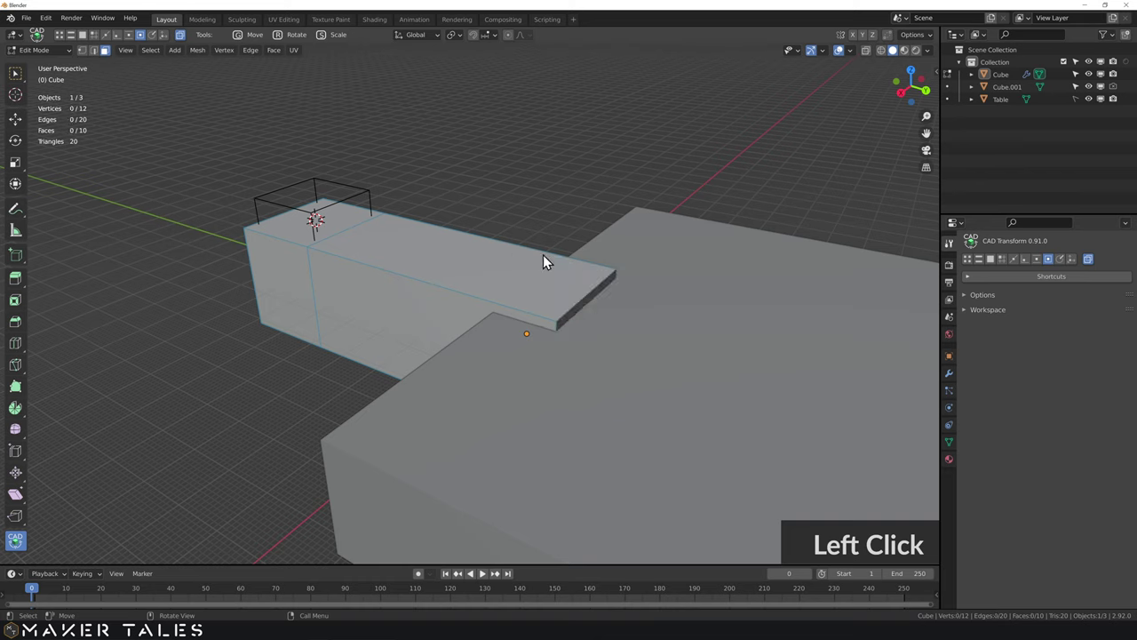
{"action": "left_click", "coordinate": [568, 316]}
{"action": "key", "text": "g"}
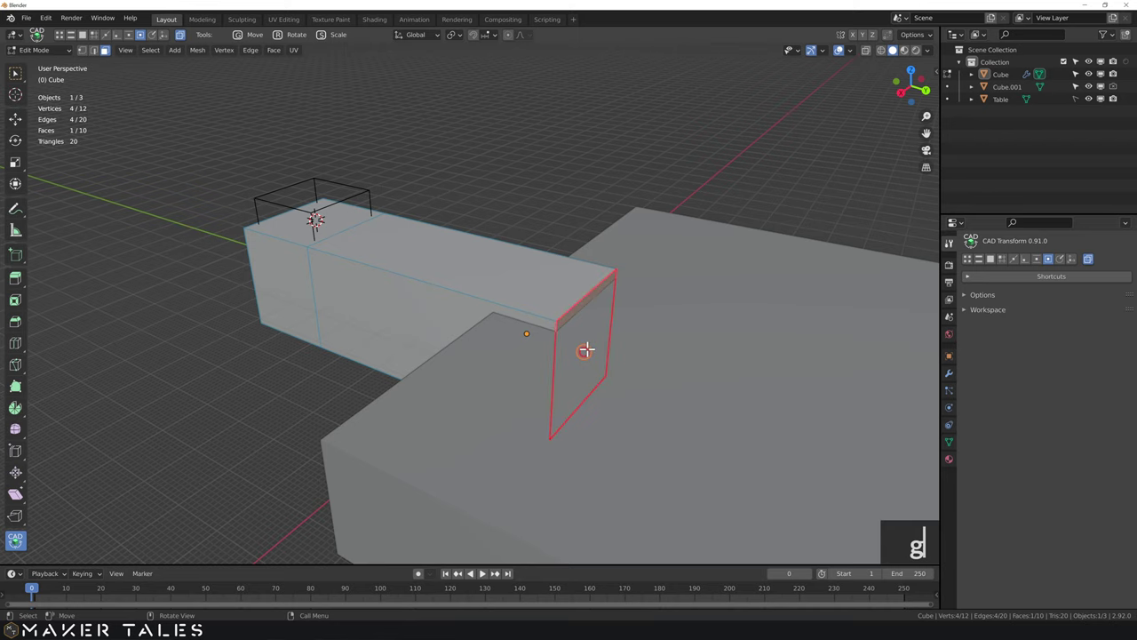
{"action": "left_click", "coordinate": [589, 349]}
{"action": "left_click", "coordinate": [524, 192]}
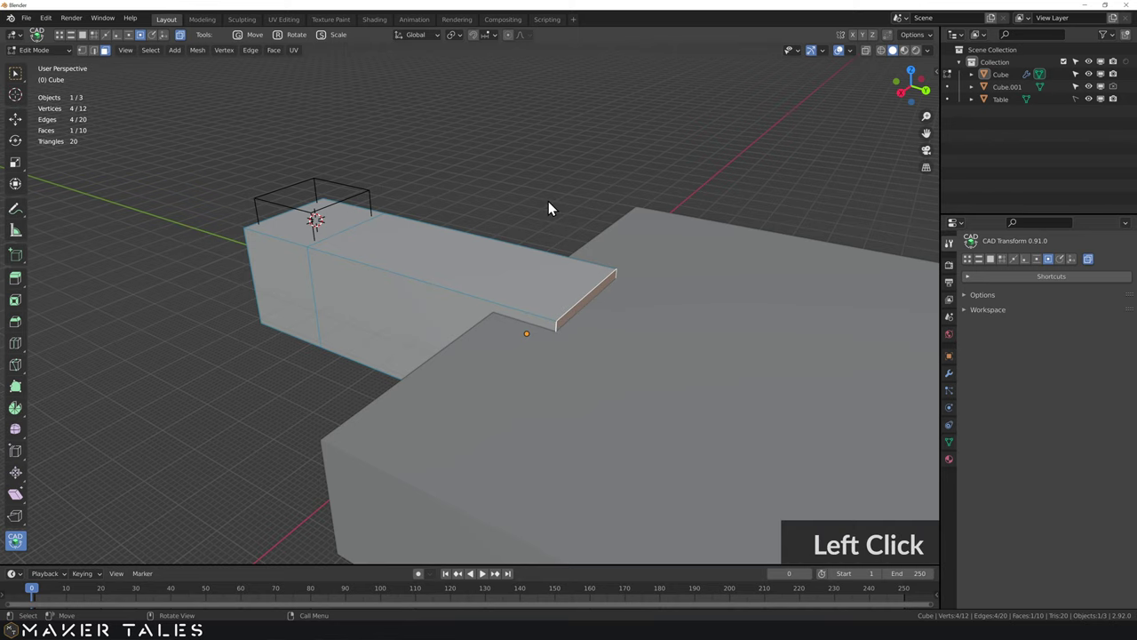
{"action": "key", "text": "ctrl+z"}
Step: Select the arm and make Select Box the active tool in both Object Mode and Edit Mode
{"action": "key", "text": "Tab"}
{"action": "left_click", "coordinate": [546, 215]}
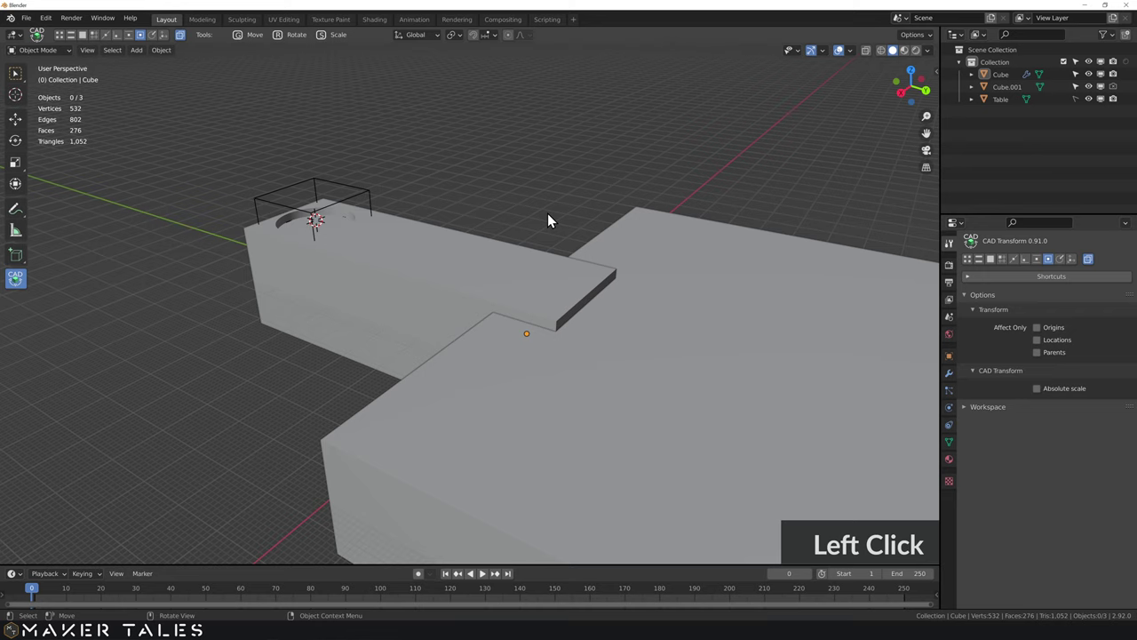
{"action": "left_click", "coordinate": [529, 282]}
{"action": "key", "text": "w"}
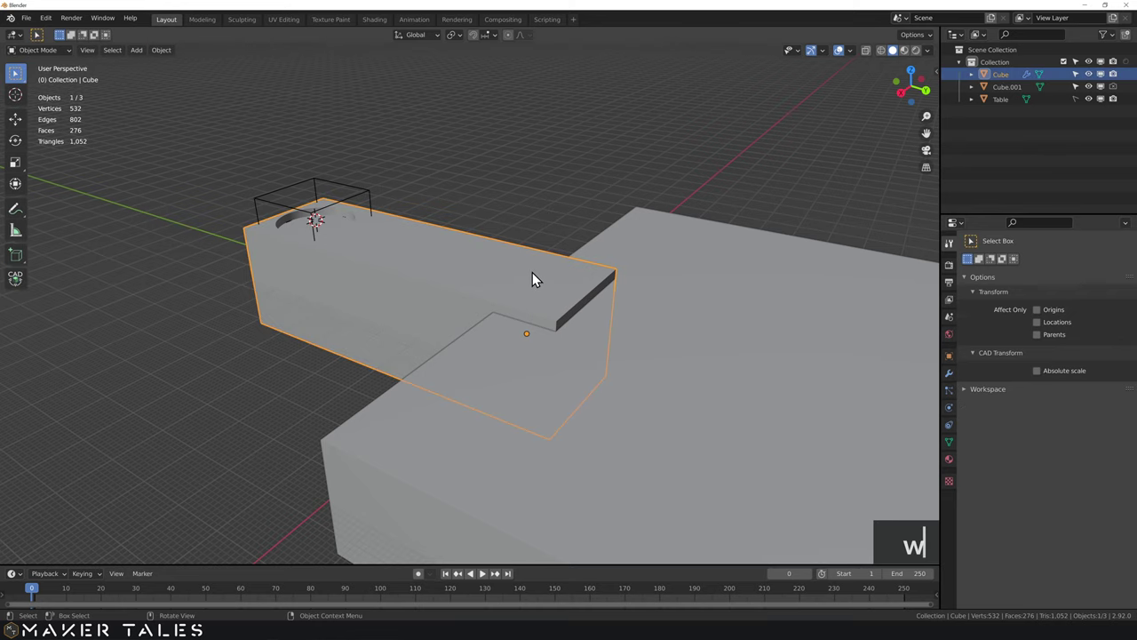
{"action": "key", "text": "Tab"}
{"action": "key", "text": "w"}
{"action": "key", "text": "w"}
{"action": "key", "text": "Tab"}
{"action": "key", "text": "Tab"}
{"action": "key", "text": "w"}
{"action": "key", "text": "w"}
Step: Try a free, unconstrained move of the arm's end face with the standard Move operation, and undo it
{"action": "left_click", "coordinate": [547, 194]}
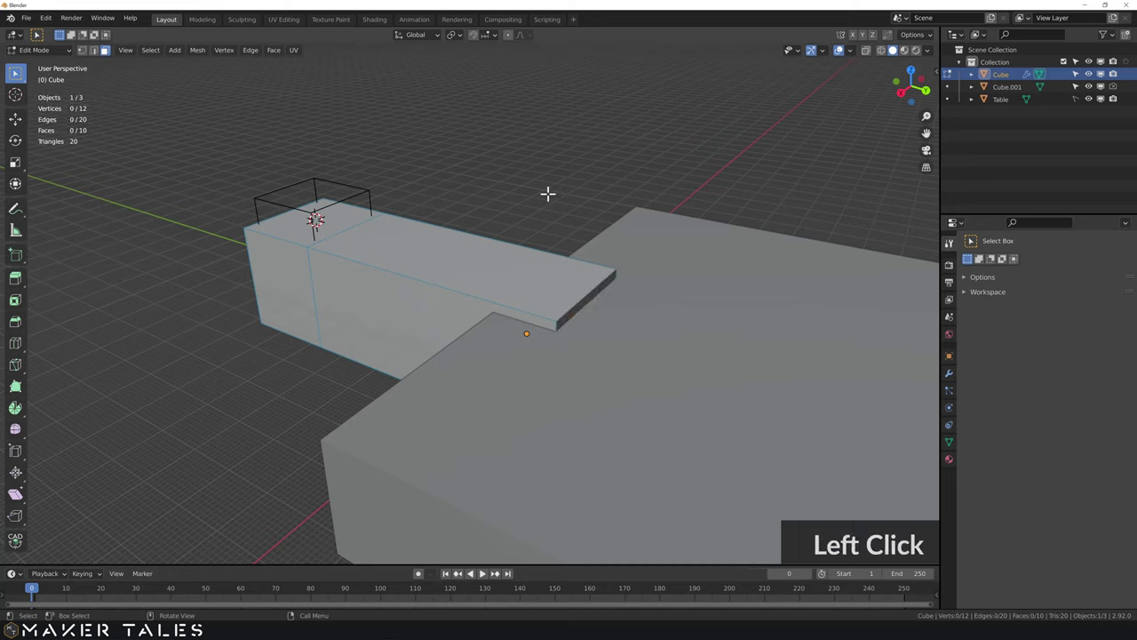
{"action": "left_click", "coordinate": [570, 318]}
{"action": "key", "text": "g"}
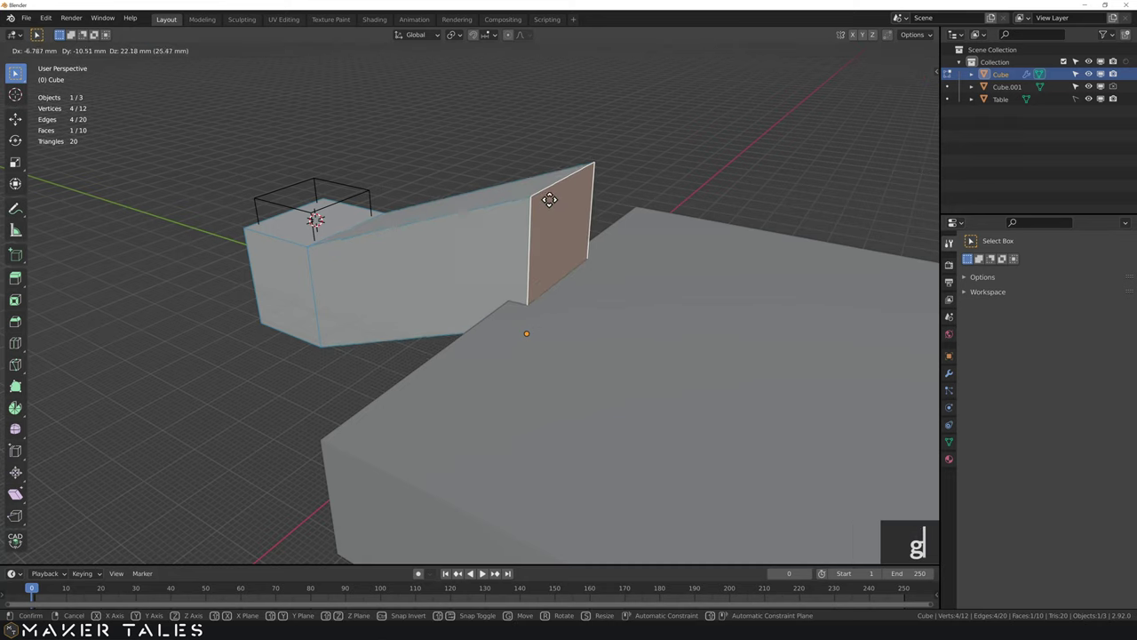
{"action": "left_click", "coordinate": [550, 205]}
{"action": "key", "text": "ctrl+z"}
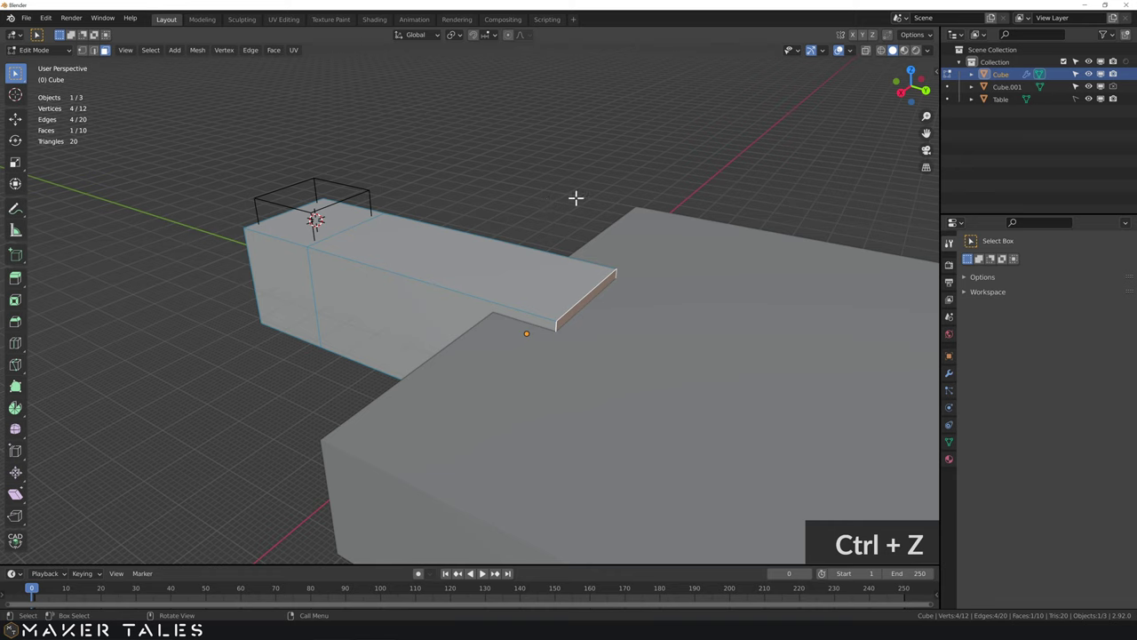
Step: Set snapping to Vertex and move the arm's end face -15 mm along Y, snapped to the Table's corner
{"action": "left_click", "coordinate": [495, 35]}
{"action": "left_click", "coordinate": [461, 84]}
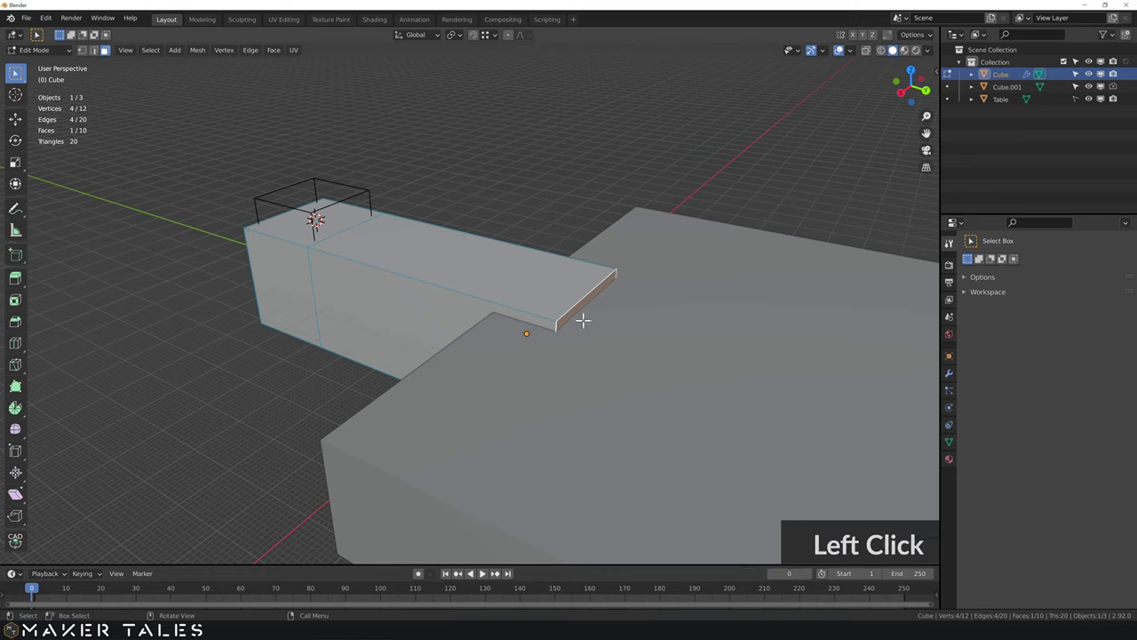
{"action": "key", "text": "g"}
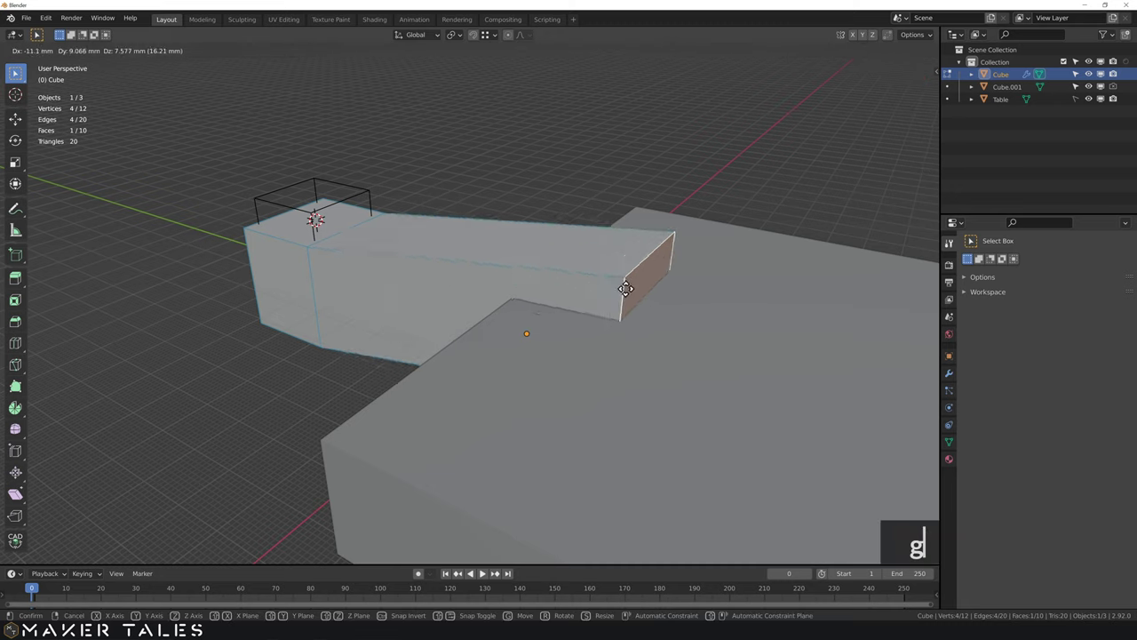
{"action": "key", "text": "y"}
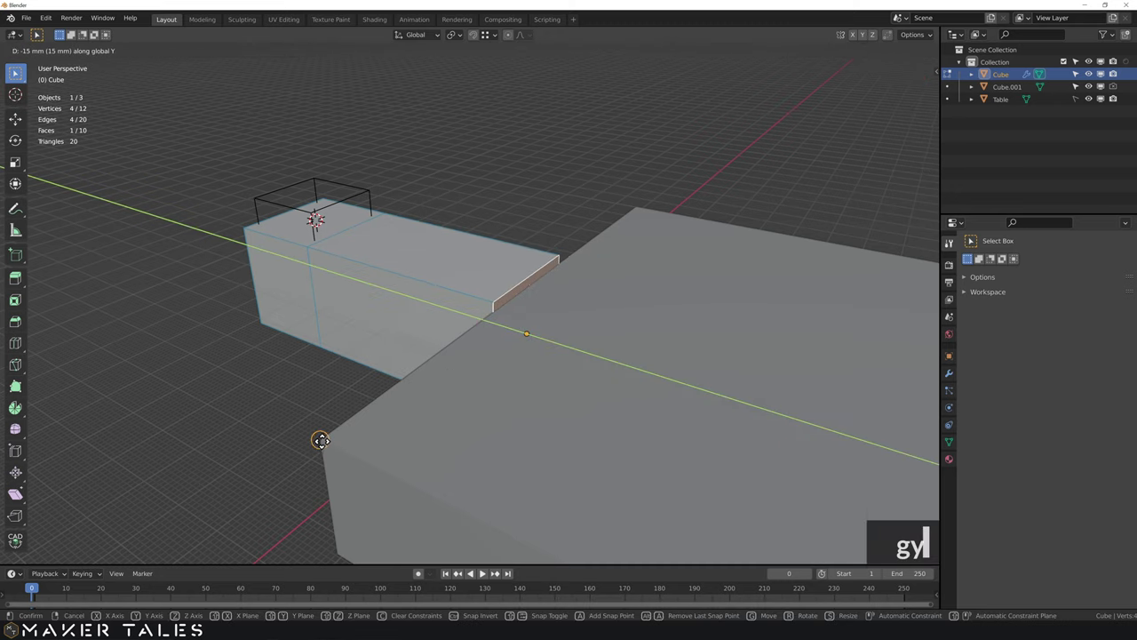
{"action": "left_click", "coordinate": [320, 411], "text": "ctrl"}
Step: Extrude the arm's end face 60 mm along its normal, over the Table's top
{"action": "middle_click_drag", "start_coordinate": [320, 412], "coordinate": [392, 447]}
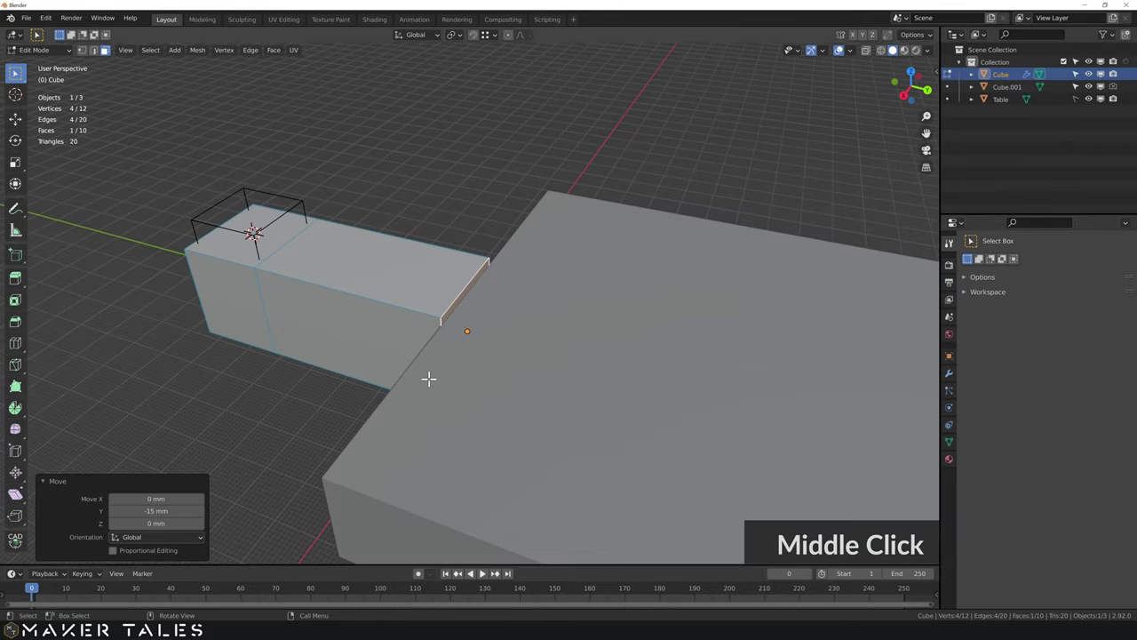
{"action": "key", "text": "e"}
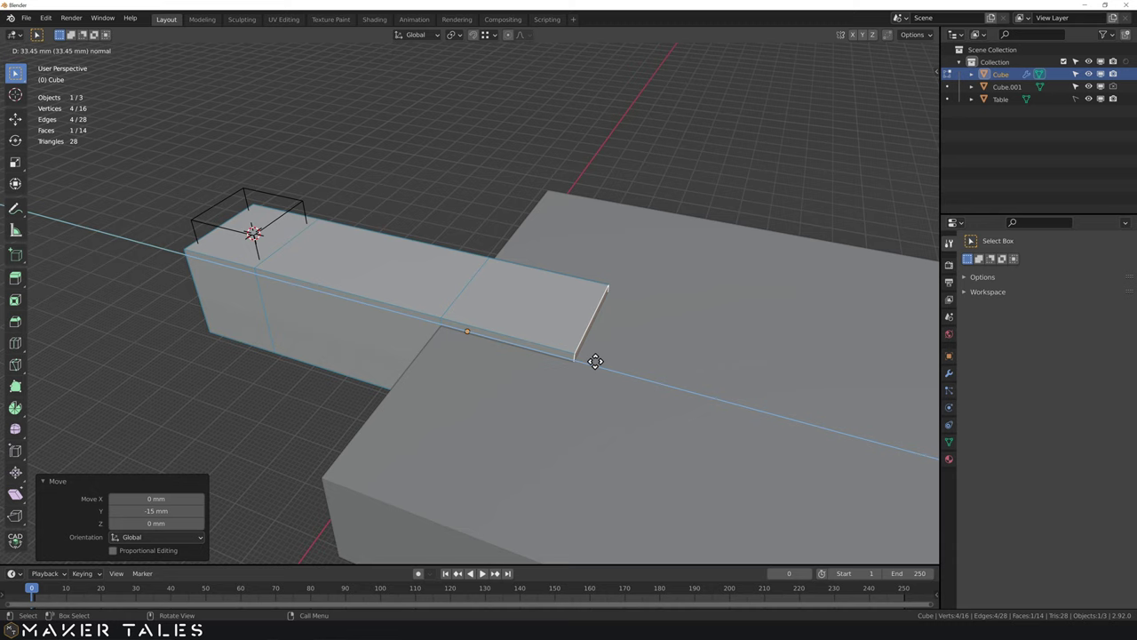
{"action": "type", "text": "60"}
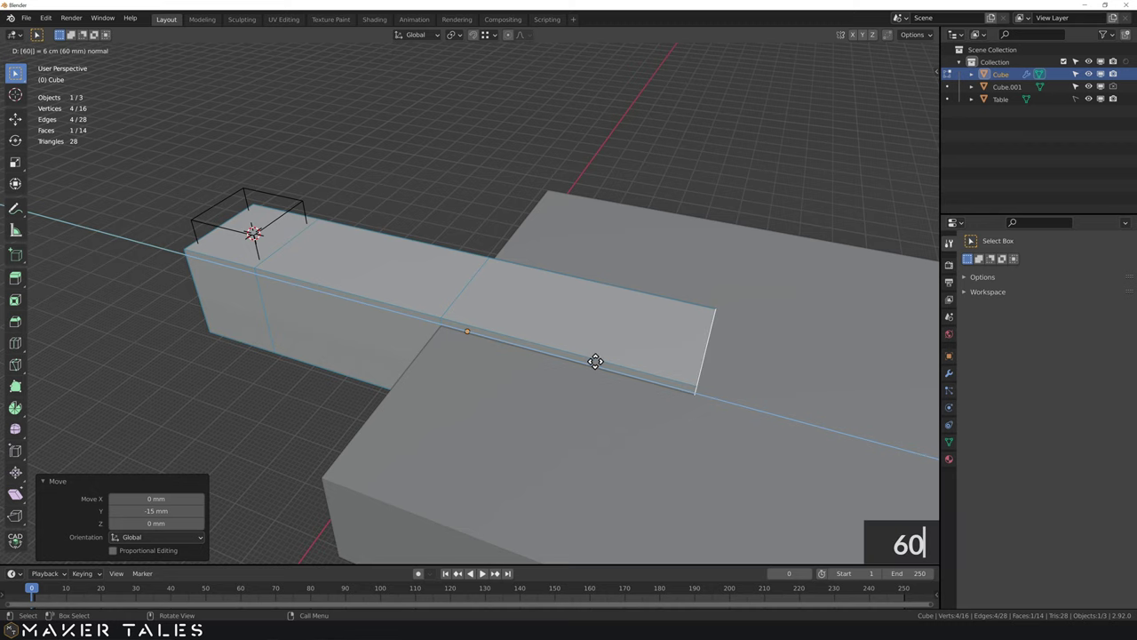
{"action": "key", "text": "Return"}
{"action": "middle_click_drag", "start_coordinate": [611, 357], "coordinate": [604, 264]}
{"action": "scroll", "coordinate": [622, 272], "scroll_direction": "down", "scroll_amount": 3}
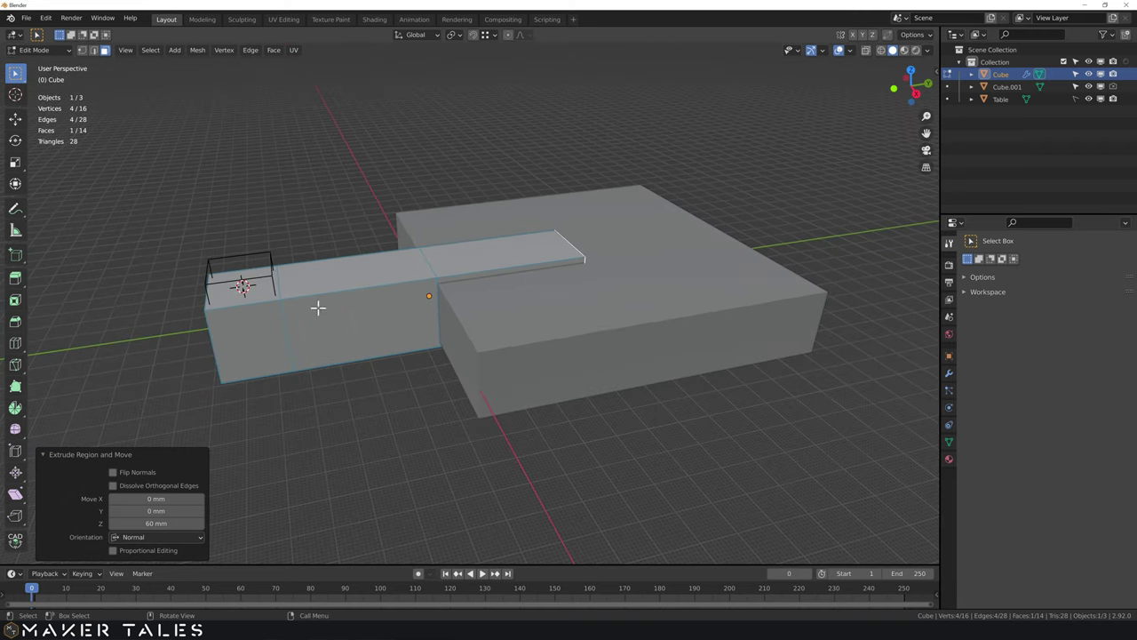
Step: Try to measure with CAD Transform along Z from the extension's upper end corner to the Table's top face, without selected geometry
{"action": "middle_click_drag", "start_coordinate": [251, 377], "coordinate": [246, 352]}
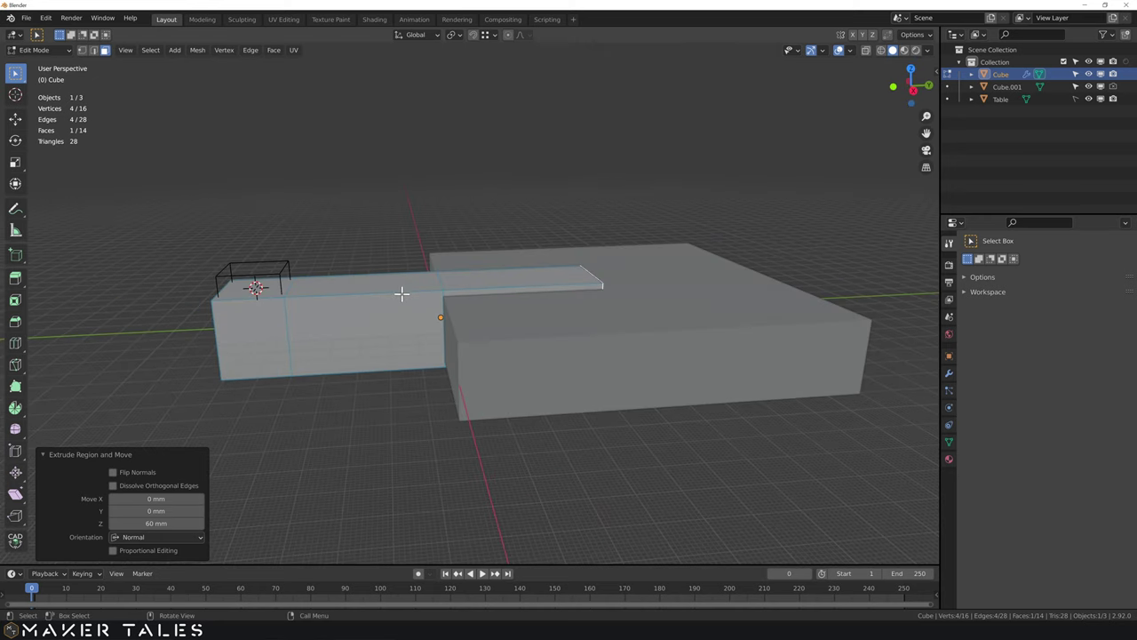
{"action": "scroll", "coordinate": [406, 295], "scroll_direction": "up", "scroll_amount": 4}
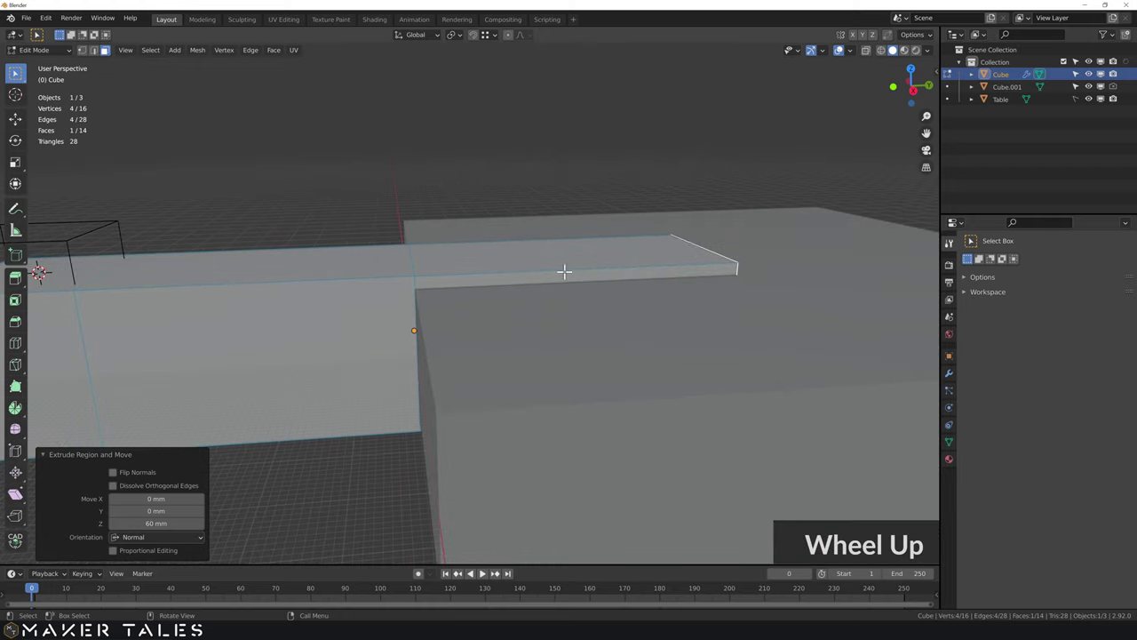
{"action": "middle_click_drag", "start_coordinate": [738, 270], "coordinate": [3, 331], "text": "shift"}
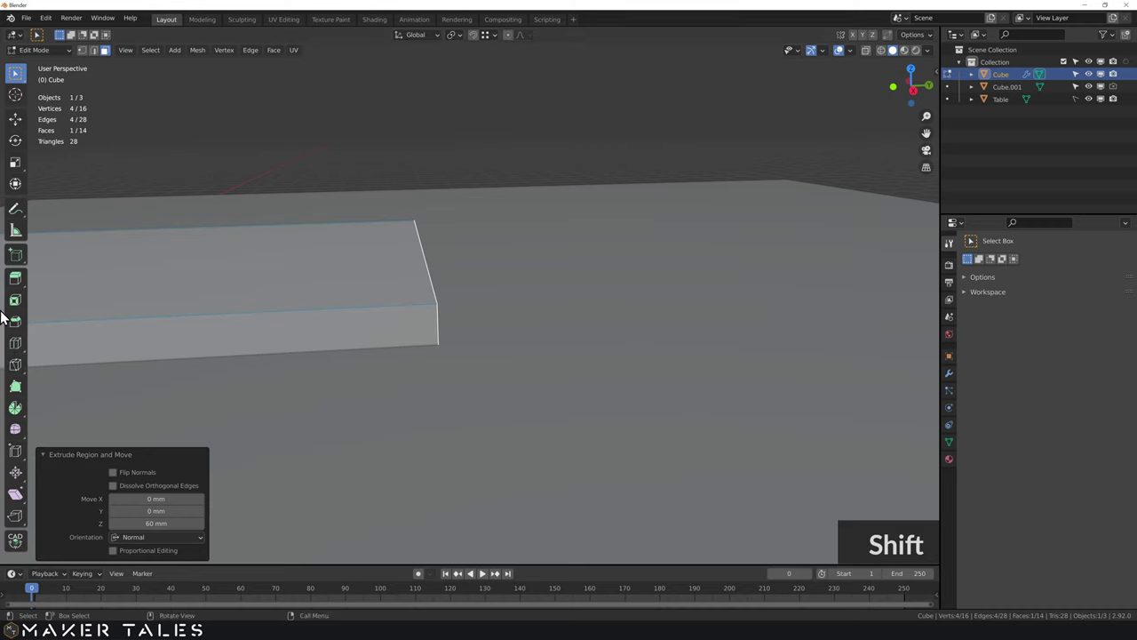
{"action": "left_click", "coordinate": [13, 541]}
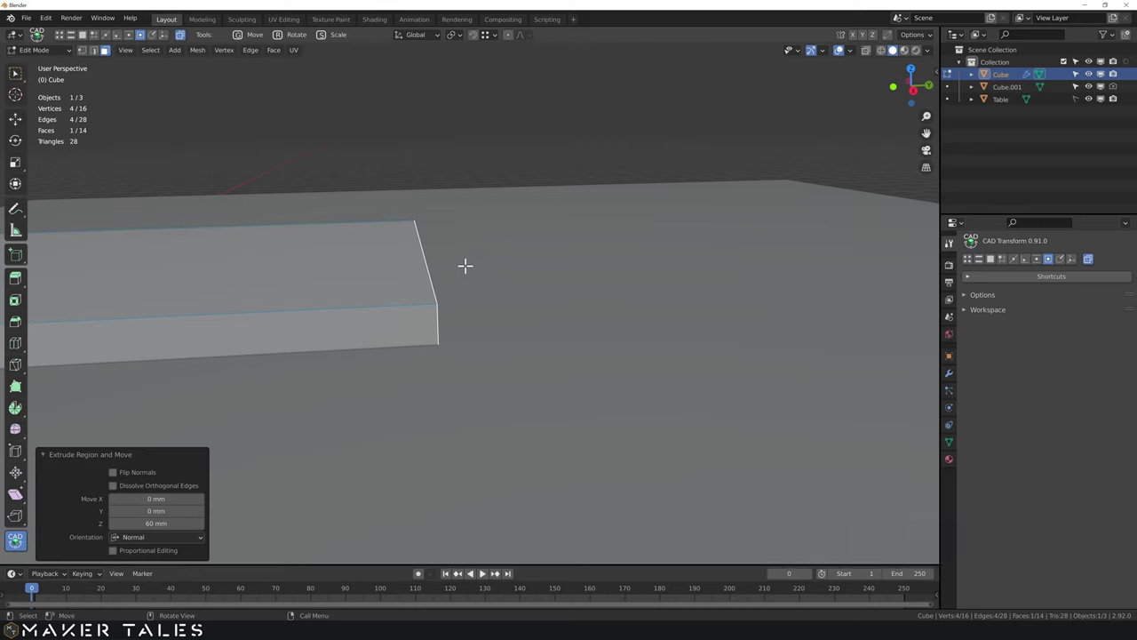
{"action": "left_click", "coordinate": [525, 198]}
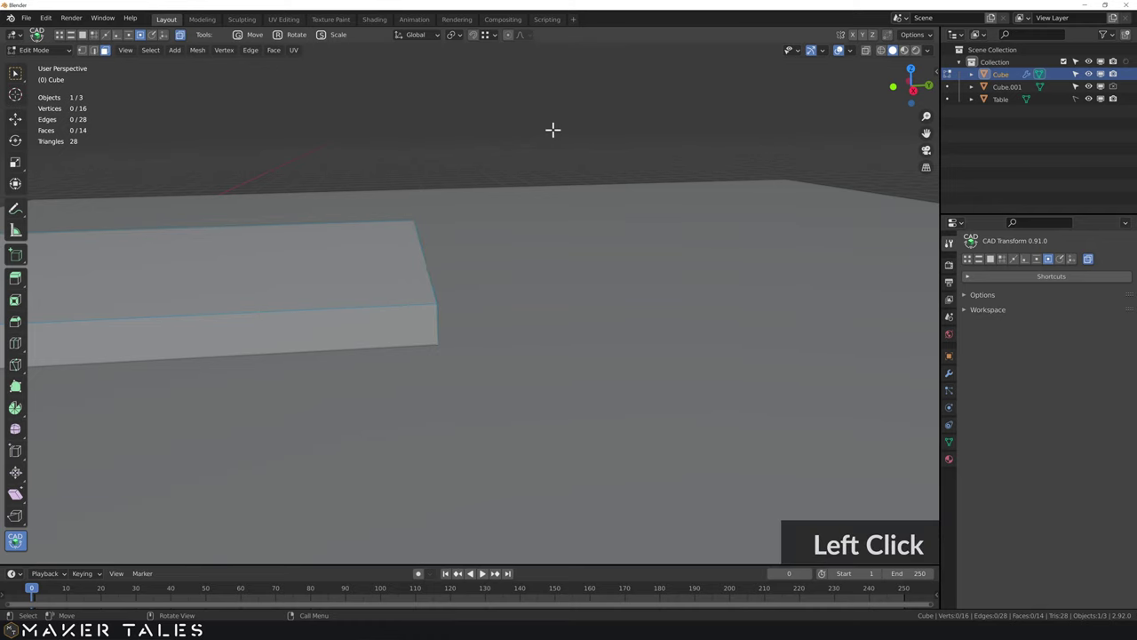
{"action": "key", "text": "g"}
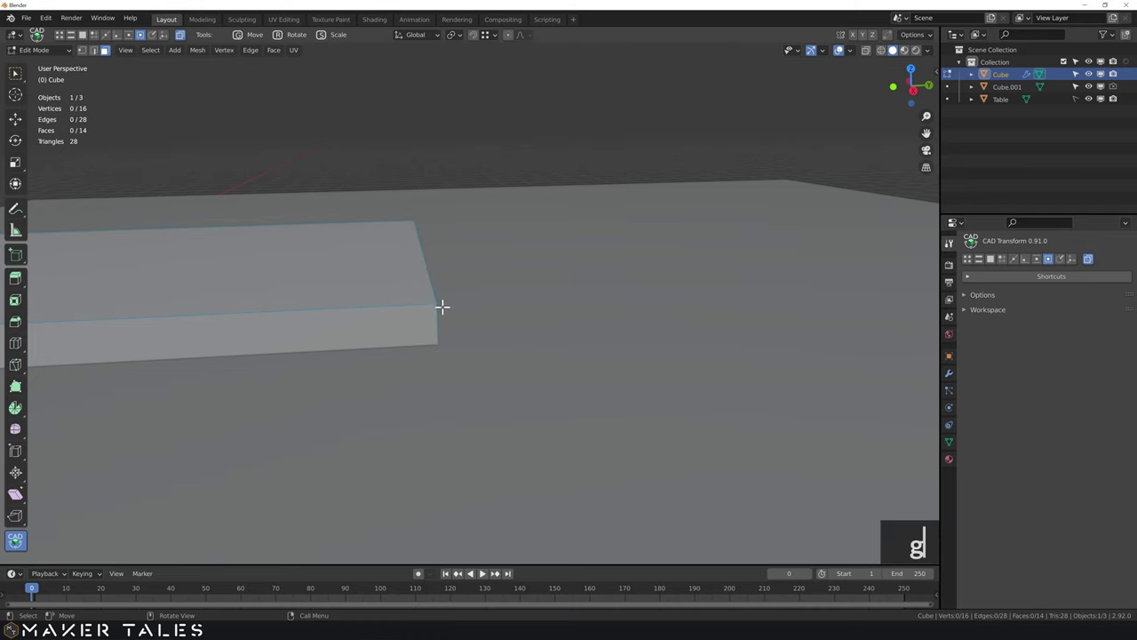
{"action": "key", "text": "v"}
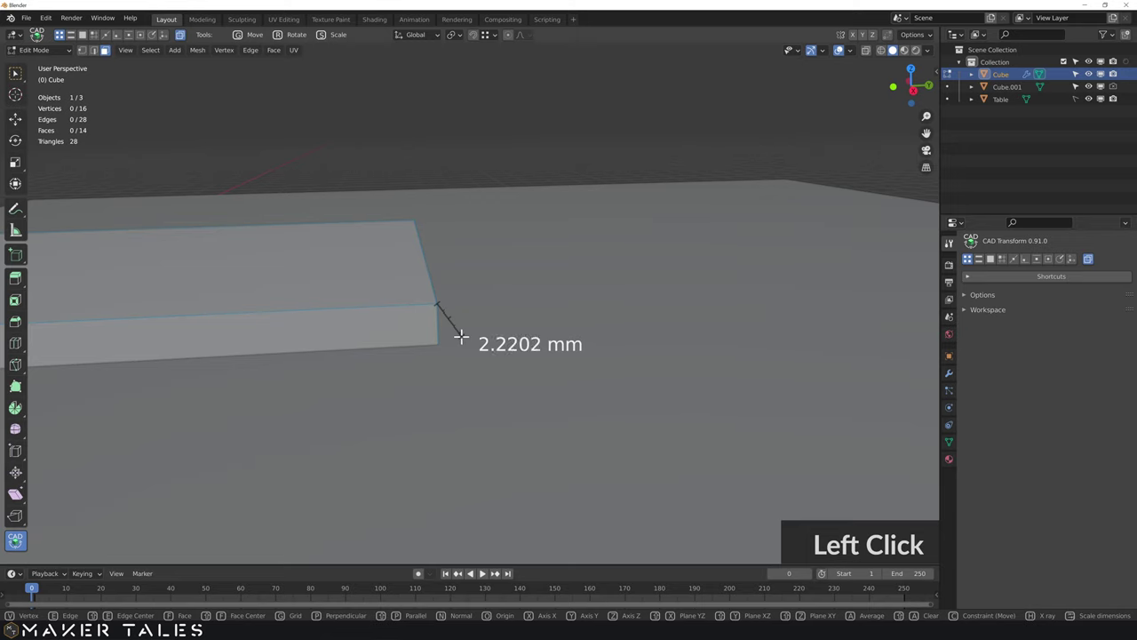
{"action": "key", "text": "z"}
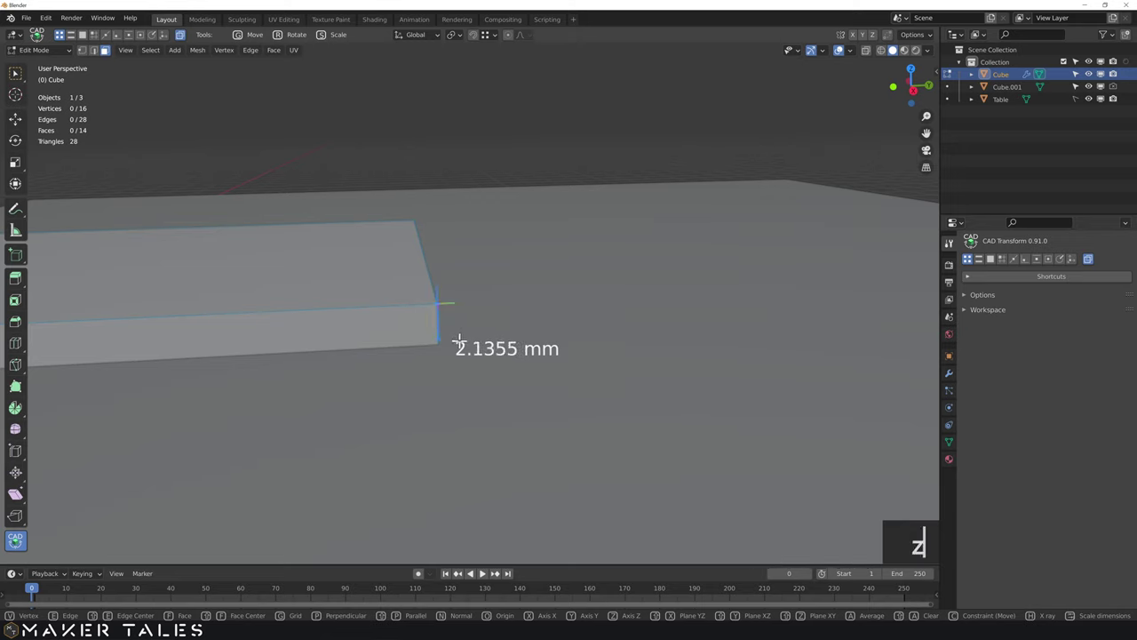
{"action": "key", "text": "f"}
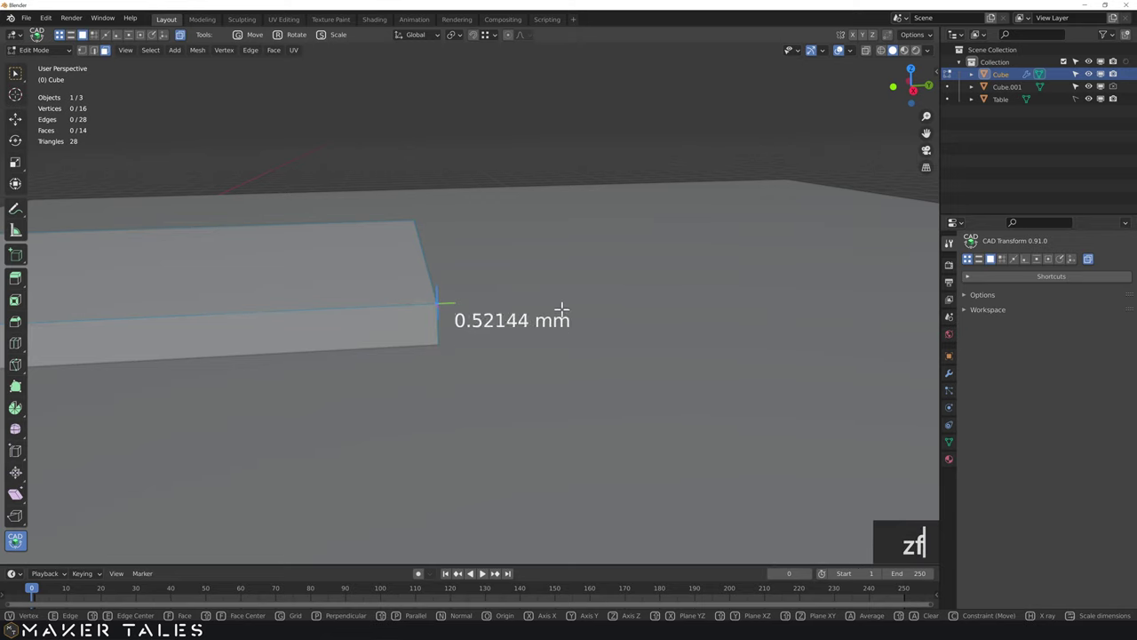
{"action": "key", "text": "f"}
{"action": "scroll", "coordinate": [690, 332], "scroll_direction": "down", "scroll_amount": 2}
{"action": "key", "text": "f"}
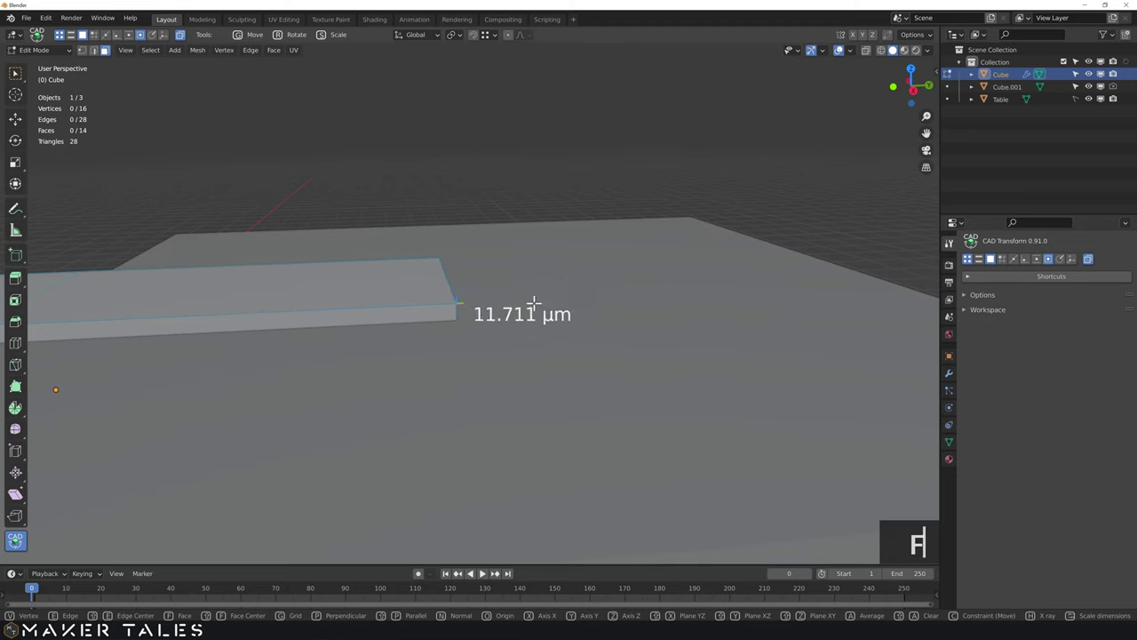
{"action": "scroll", "coordinate": [456, 317], "scroll_direction": "up", "scroll_amount": 2}
{"action": "key", "text": "f"}
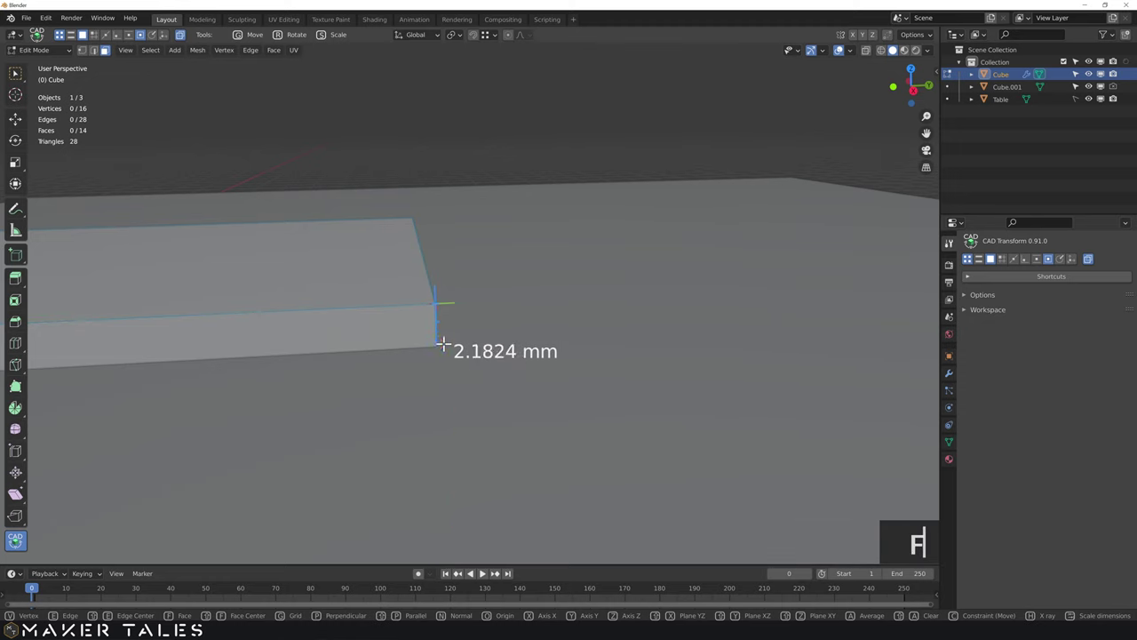
{"action": "left_click", "coordinate": [450, 350]}
Step: Try the Z measurement again from the extension's upper end corner, using vertex snapping to reach the Table
{"action": "middle_click_drag", "start_coordinate": [451, 352], "coordinate": [539, 335]}
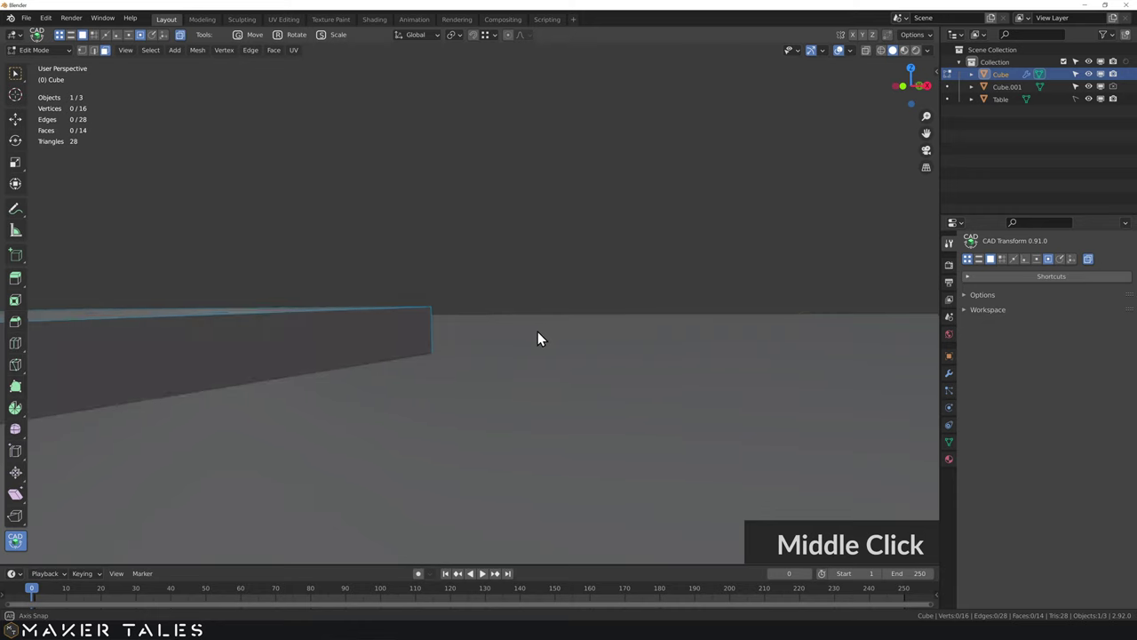
{"action": "left_click", "coordinate": [432, 307]}
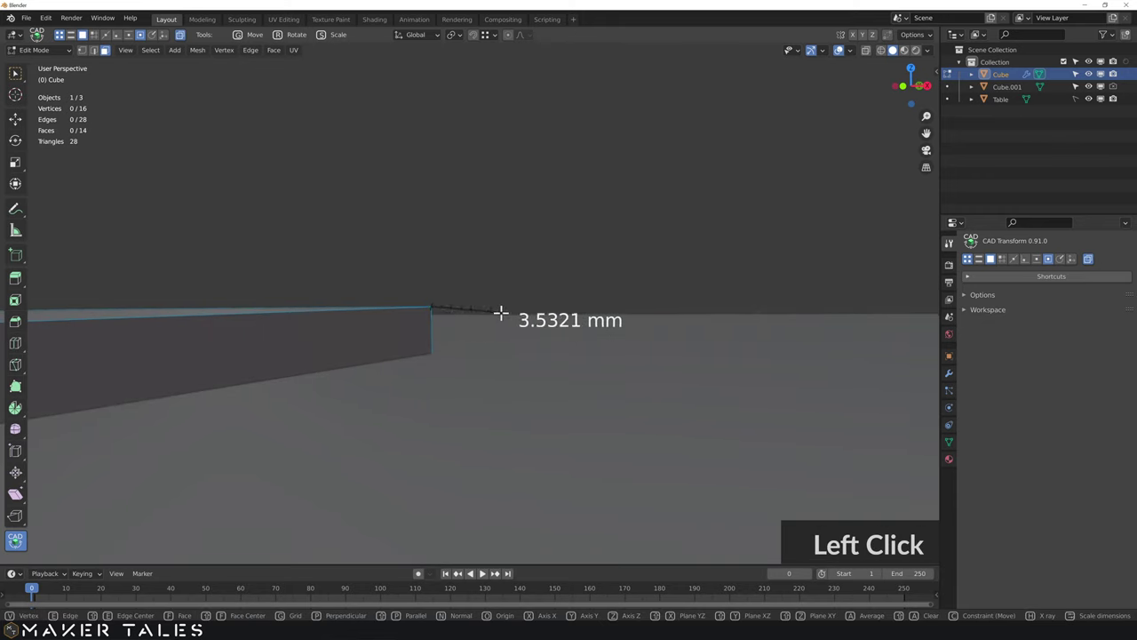
{"action": "middle_click_drag", "start_coordinate": [466, 315], "coordinate": [449, 322]}
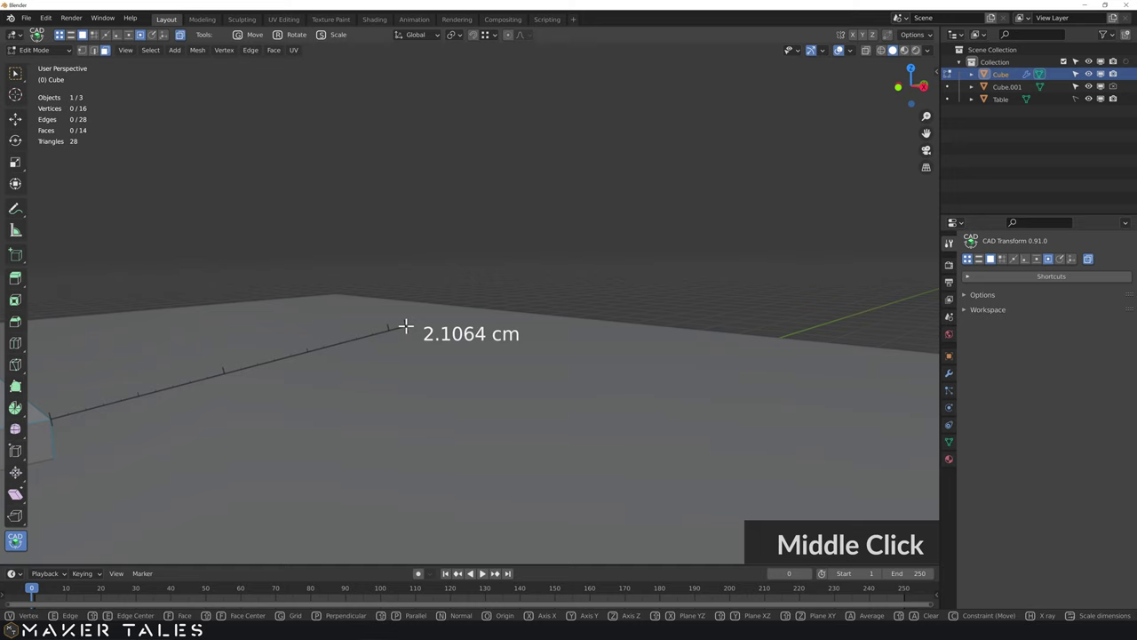
{"action": "key", "text": "z"}
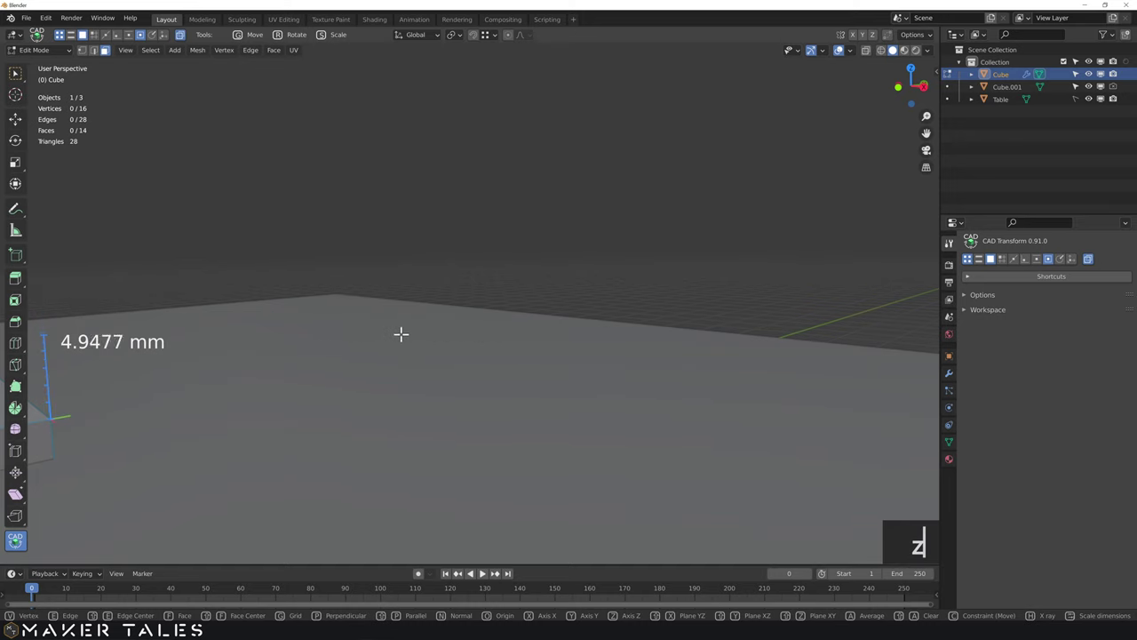
{"action": "key", "text": "v"}
{"action": "left_click", "coordinate": [362, 260]}
{"action": "scroll", "coordinate": [362, 262], "scroll_direction": "down", "scroll_amount": 3}
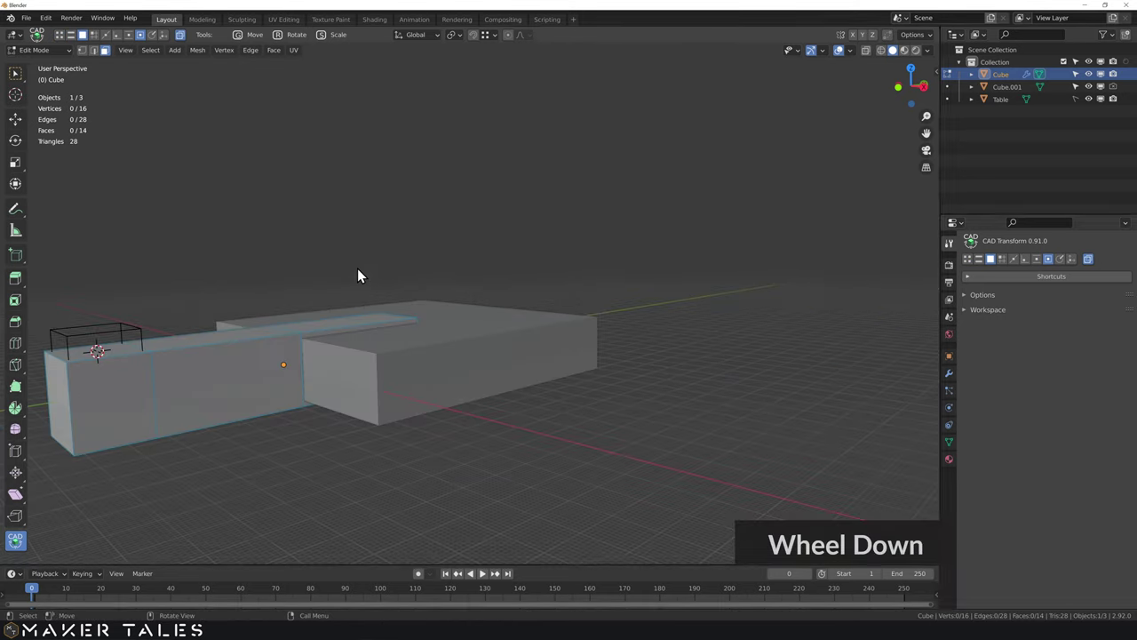
Step: Make the Table selectable and enter Edit Mode with the Table and the arm together
{"action": "key", "text": "Tab"}
{"action": "left_click", "coordinate": [307, 399]}
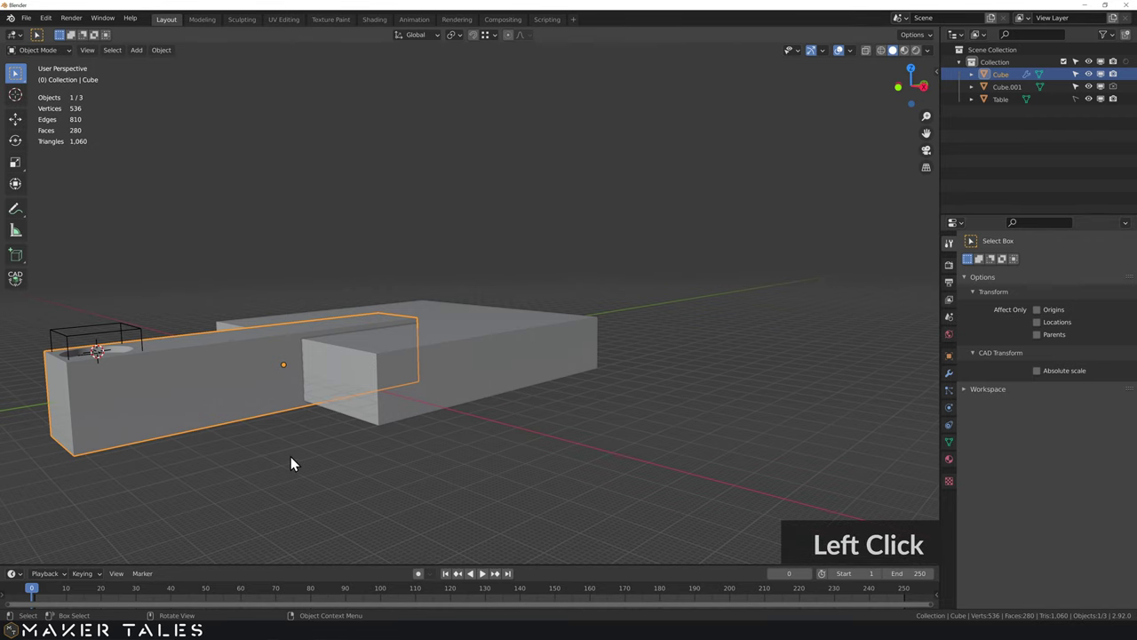
{"action": "left_click", "coordinate": [1077, 98]}
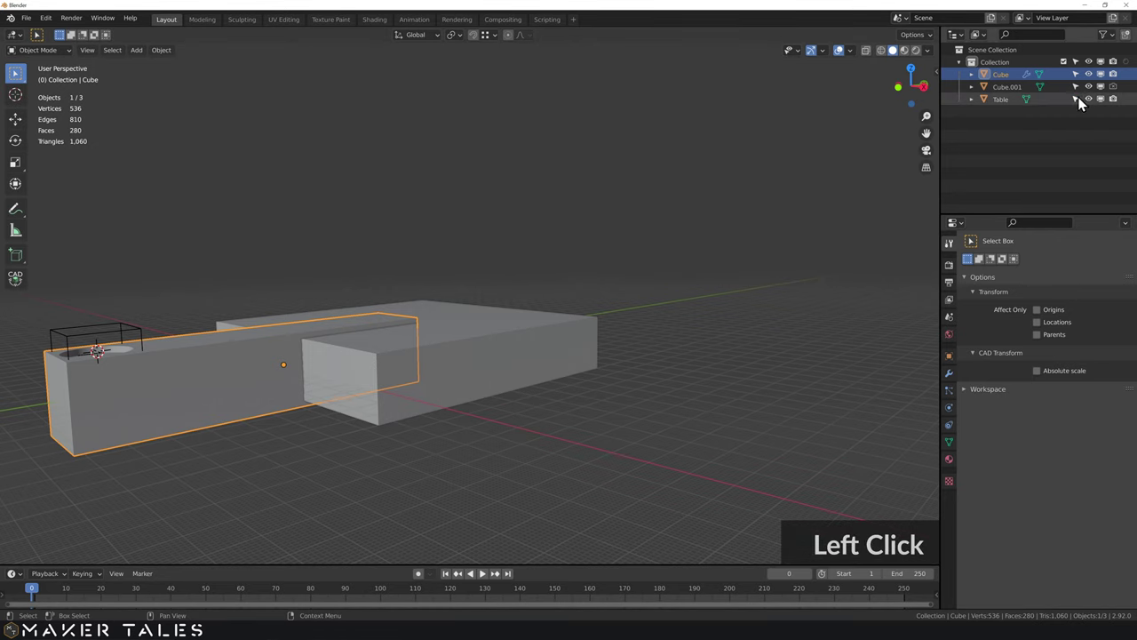
{"action": "left_click", "coordinate": [214, 300]}
{"action": "left_click", "coordinate": [302, 320]}
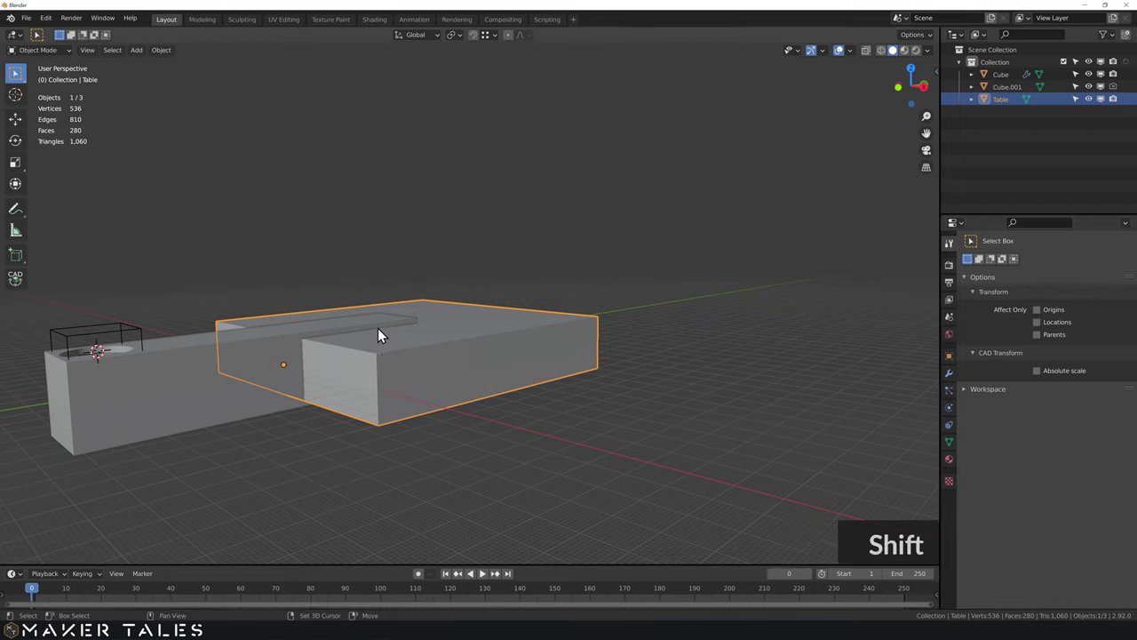
{"action": "left_click", "coordinate": [384, 321], "text": "shift"}
{"action": "scroll", "coordinate": [384, 304], "scroll_direction": "up", "scroll_amount": 5}
{"action": "key", "text": "Tab"}
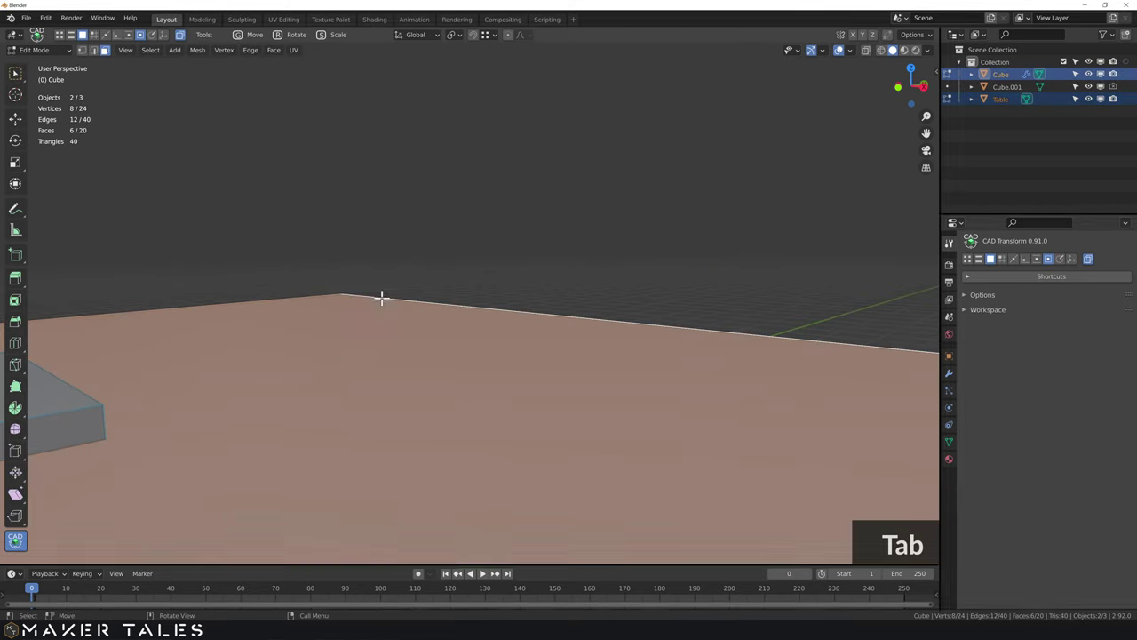
Step: Measure the height along Z from the extension's upper end corner to the Table's top face with CAD Transform and face snapping
{"action": "middle_click_drag", "start_coordinate": [302, 395], "coordinate": [539, 302]}
{"action": "left_click", "coordinate": [507, 211]}
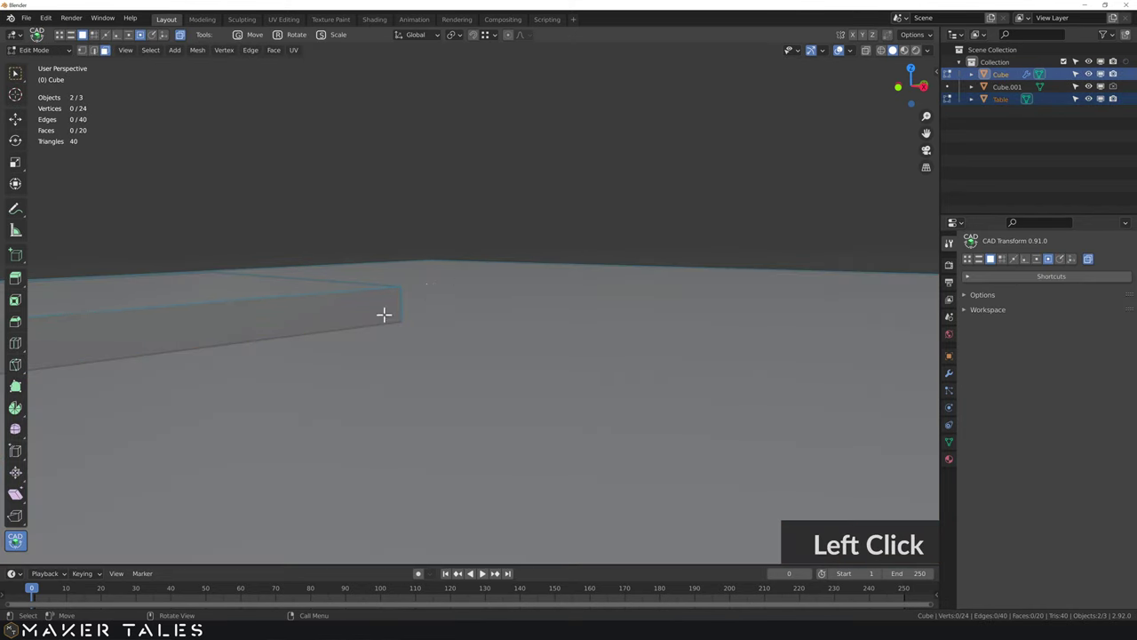
{"action": "key", "text": "g"}
{"action": "key", "text": "v"}
{"action": "left_click", "coordinate": [404, 285]}
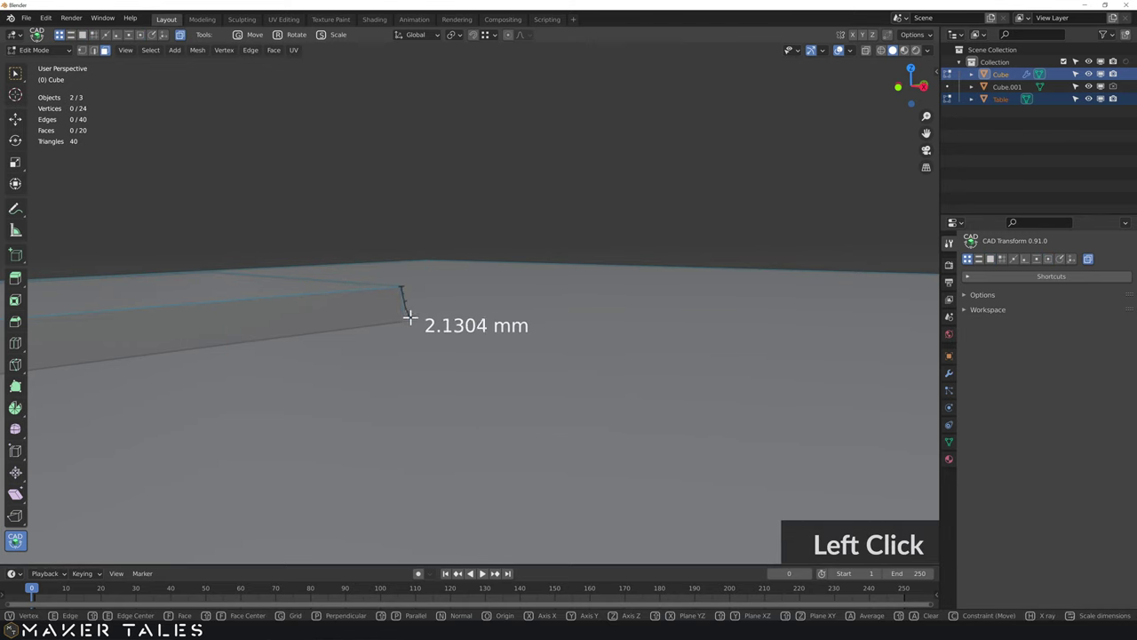
{"action": "key", "text": "z"}
{"action": "key", "text": "f"}
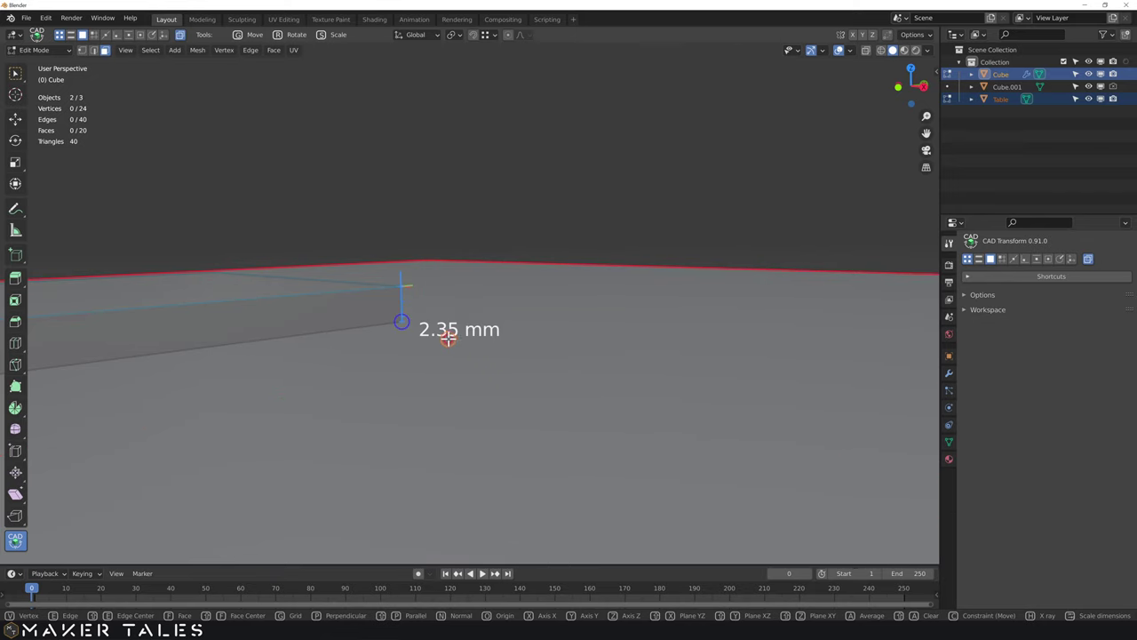
{"action": "left_click", "coordinate": [449, 339]}
Step: Select all linked faces of the arm in Edit Mode, leaving the Table's mesh unselected
{"action": "middle_click_drag", "start_coordinate": [485, 300], "coordinate": [302, 317]}
{"action": "scroll", "coordinate": [663, 310], "scroll_direction": "down", "scroll_amount": 2, "text": "shift"}
{"action": "scroll", "coordinate": [302, 318], "scroll_direction": "down", "scroll_amount": 2}
{"action": "key", "text": "Tab"}
{"action": "scroll", "coordinate": [300, 313], "scroll_direction": "down", "scroll_amount": 4}
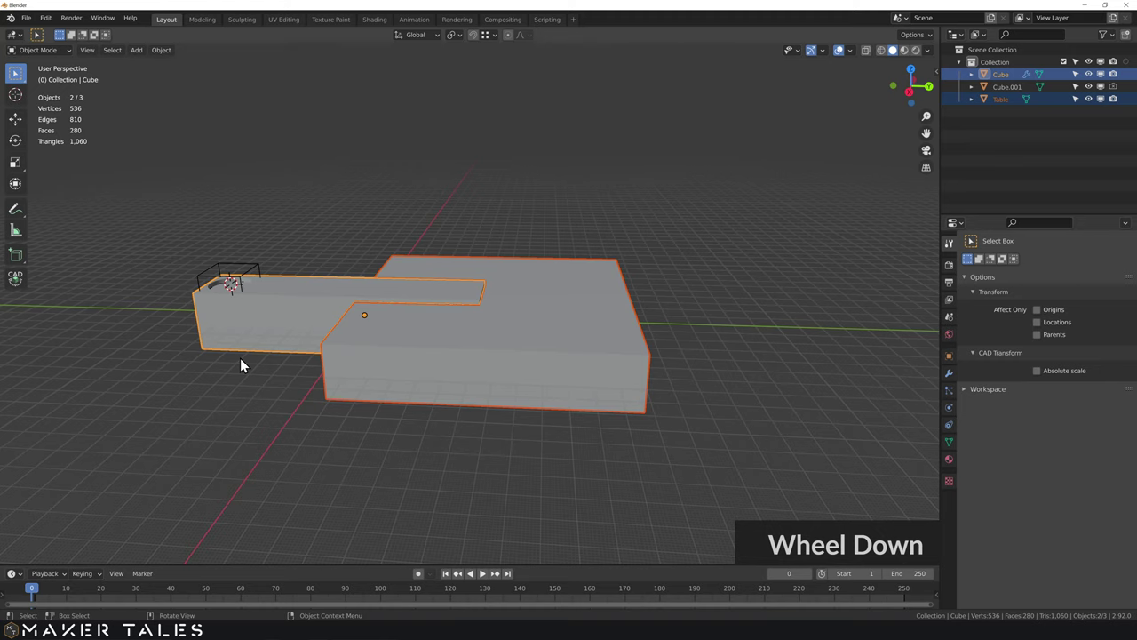
{"action": "key", "text": "Tab"}
{"action": "left_click", "coordinate": [282, 309]}
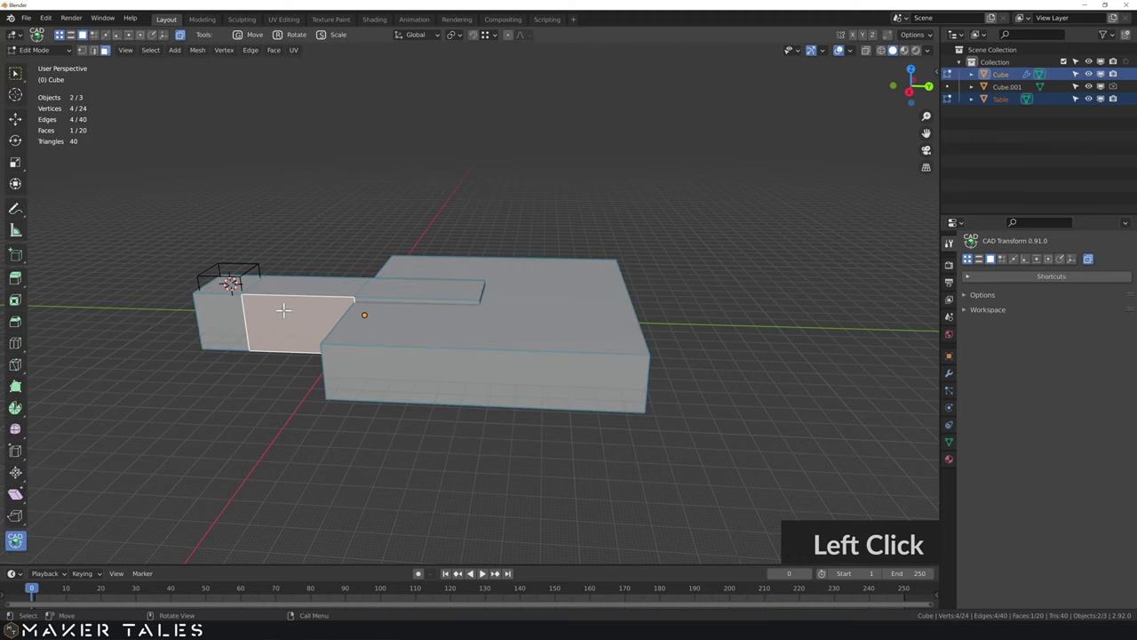
{"action": "key", "text": "ctrl+l"}
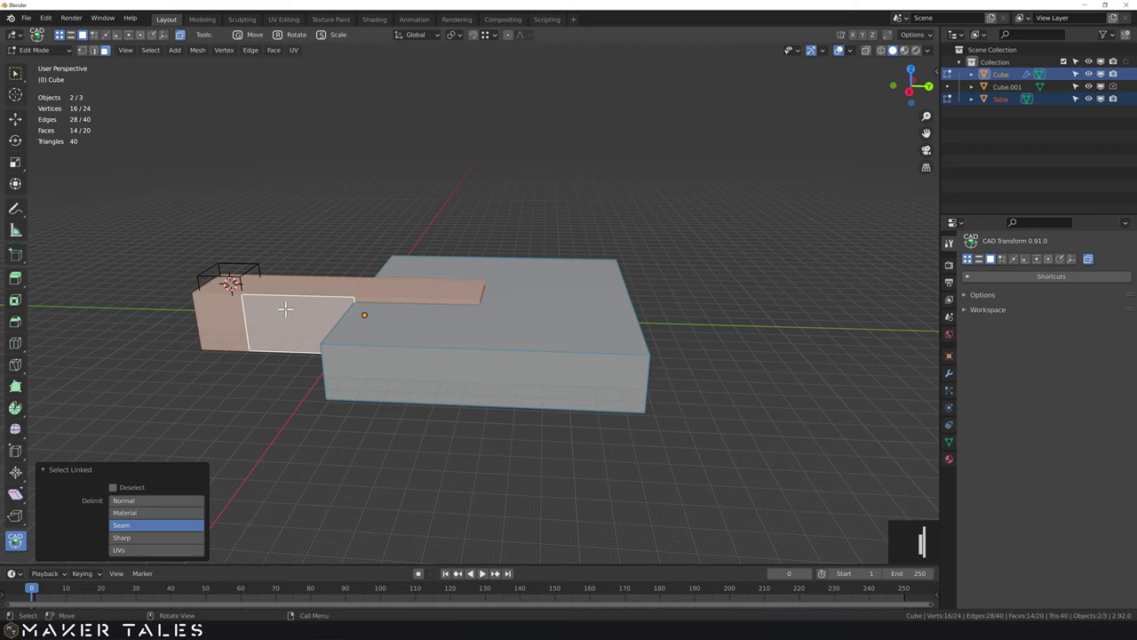
{"action": "key", "text": "g"}
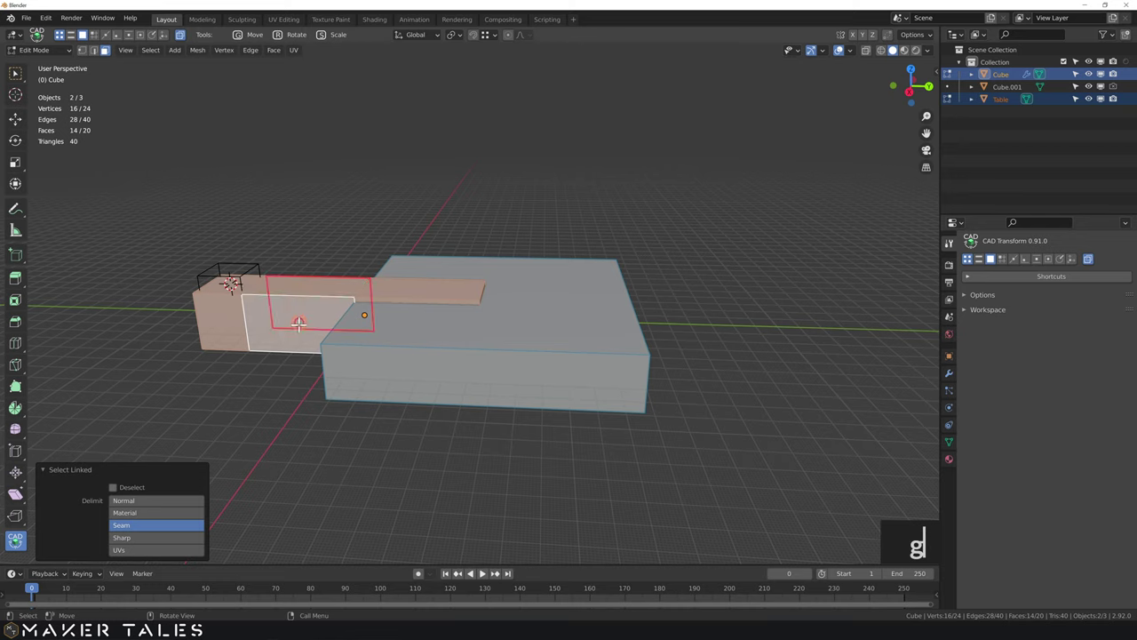
{"action": "right_click", "coordinate": [298, 327]}
Step: Switch from the CAD Transform tool to the Select Box tool for standard moves
{"action": "key", "text": "w"}
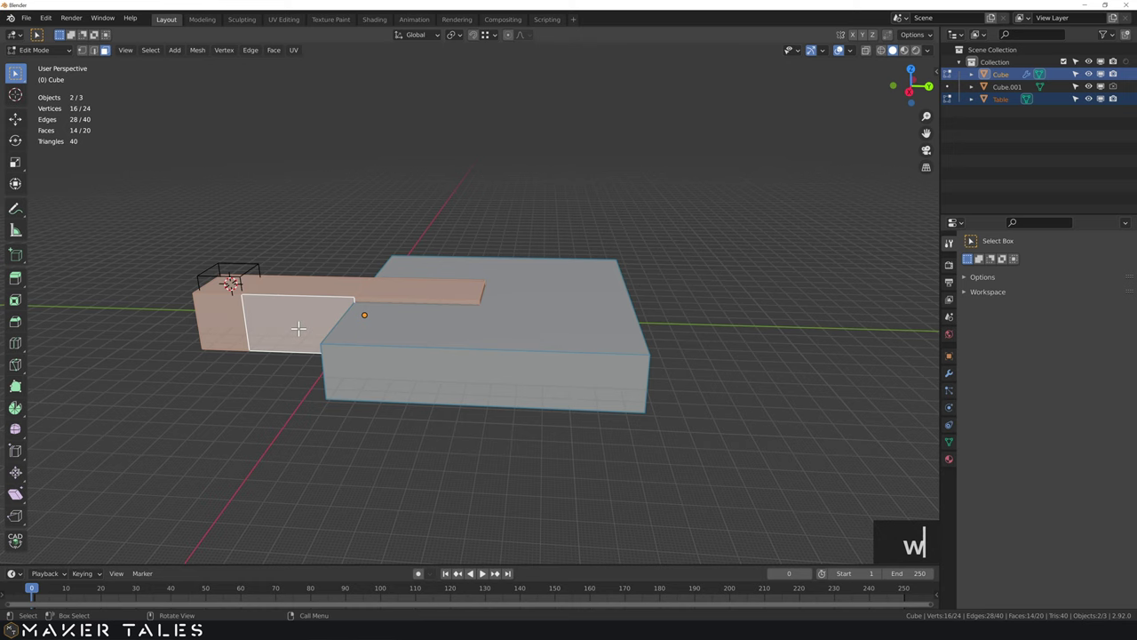
{"action": "key", "text": "g"}
{"action": "key", "text": "z"}
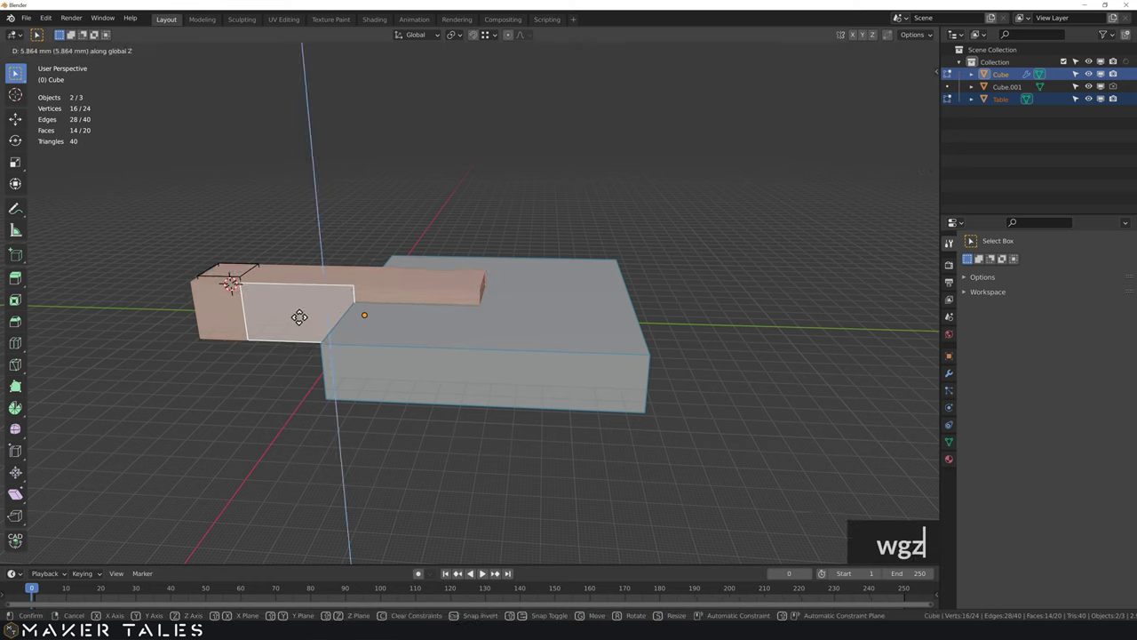
{"action": "key", "text": "5"}
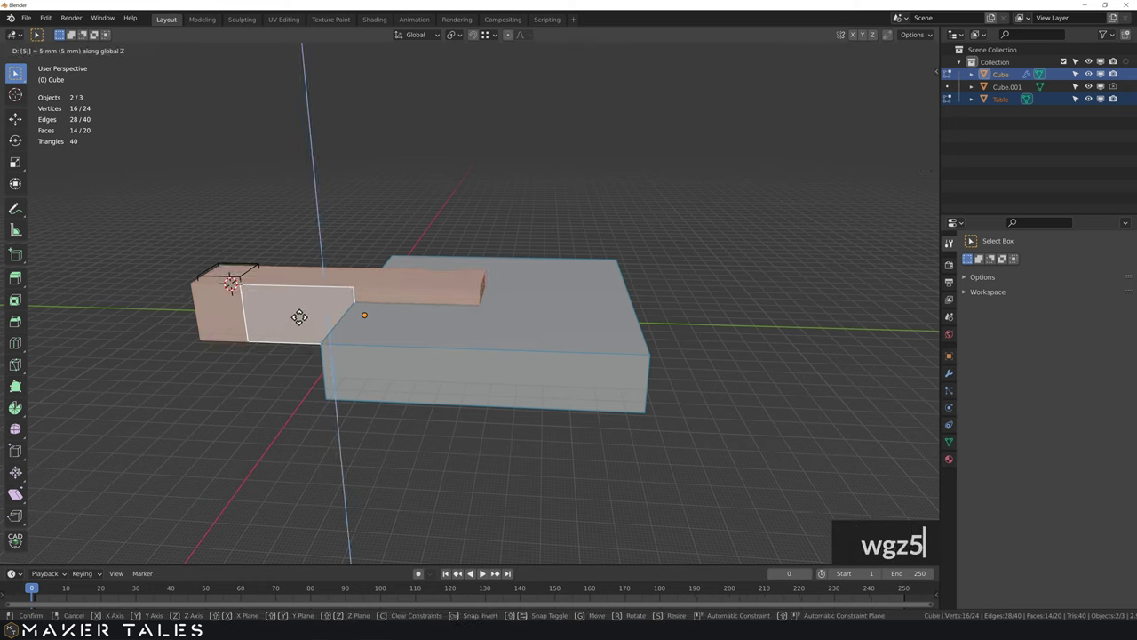
{"action": "key", "text": "minus"}
{"action": "key", "text": "2"}
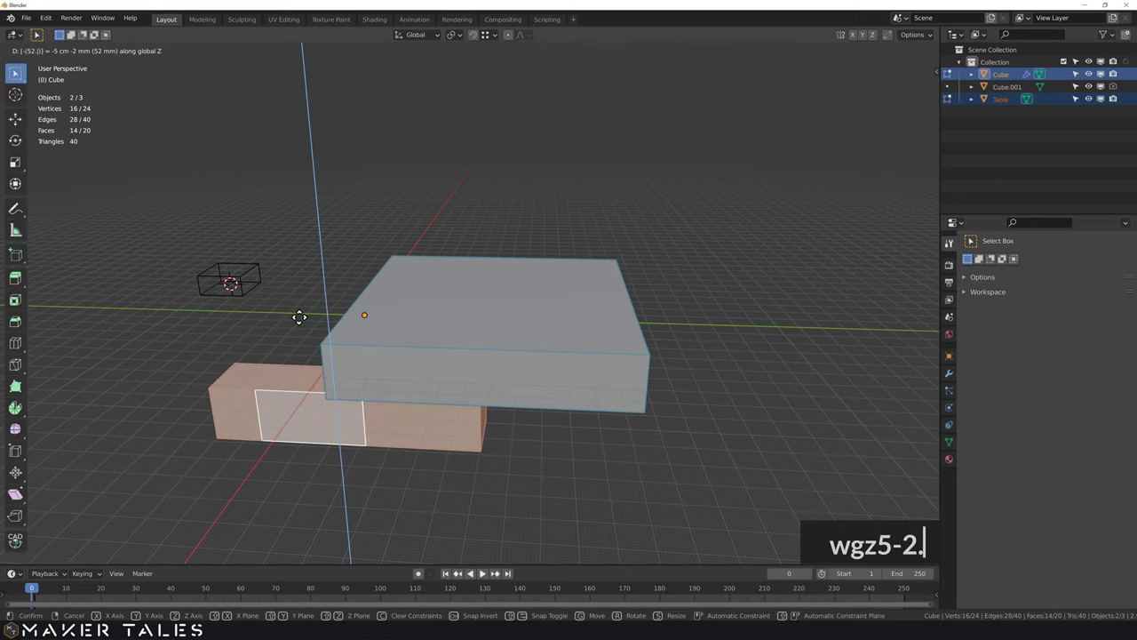
{"action": "key", "text": "period"}
{"action": "key", "text": "3"}
{"action": "key", "text": "5"}
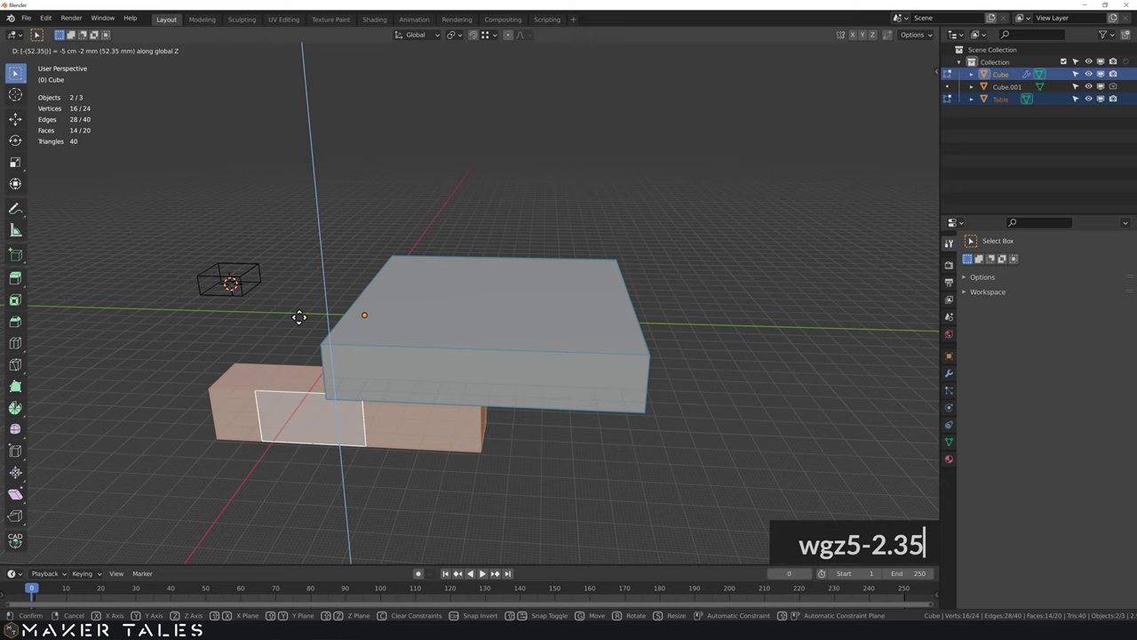
{"action": "key", "text": "BackSpace"}
{"action": "key", "text": "BackSpace"}
{"action": "key", "text": "BackSpace"}
{"action": "key", "text": "BackSpace"}
{"action": "key", "text": "BackSpace"}
{"action": "key", "text": "BackSpace"}
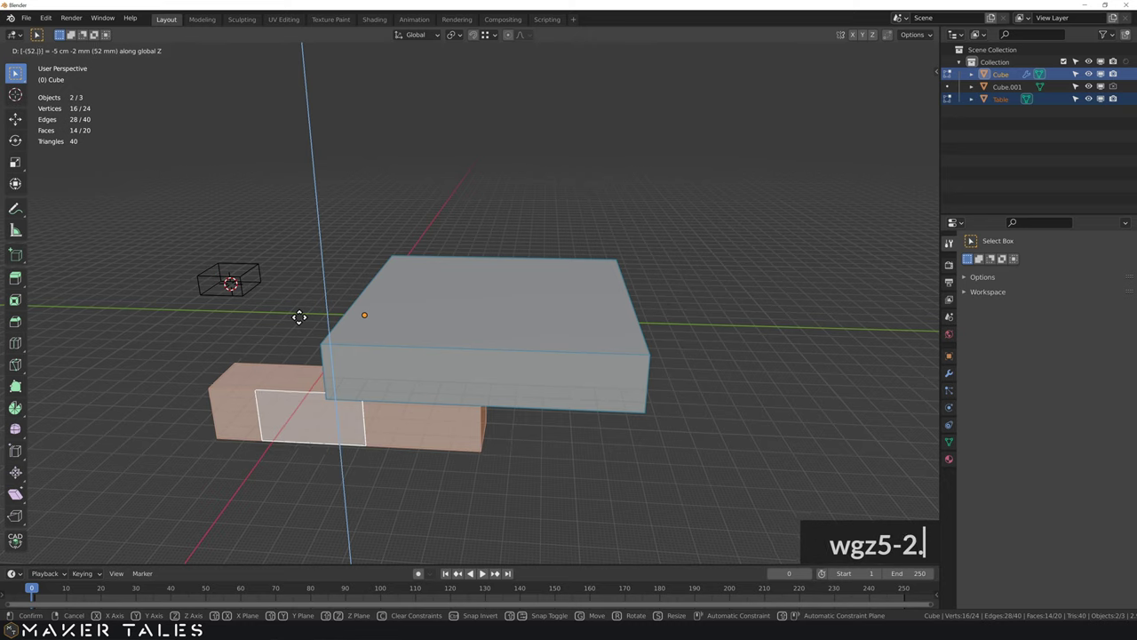
{"action": "key", "text": "Escape"}
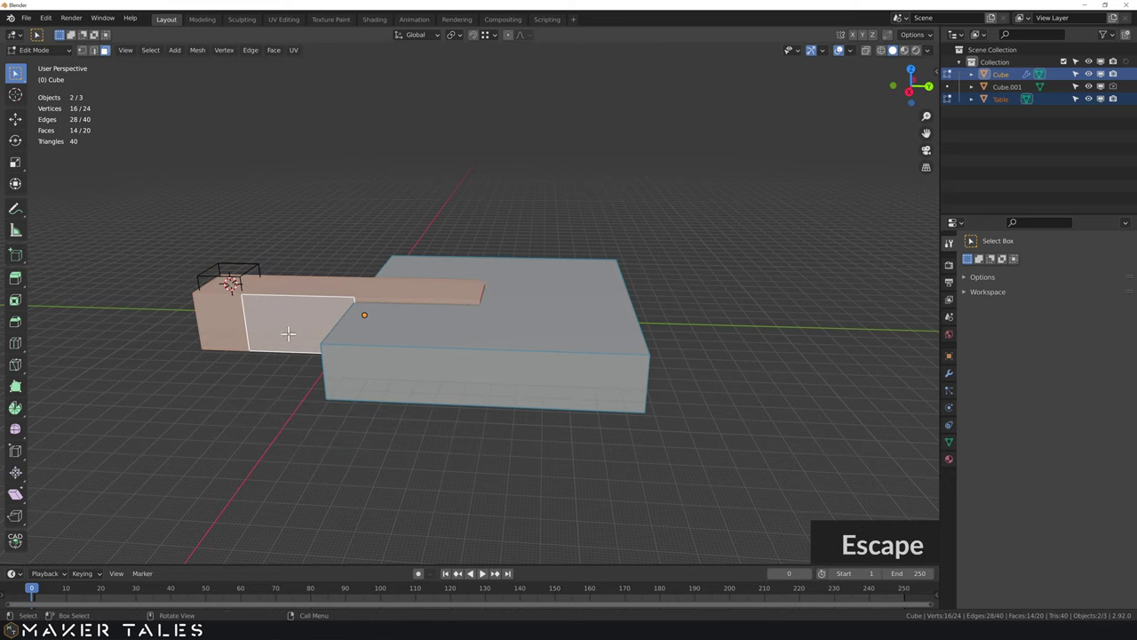
{"action": "right_click", "coordinate": [200, 356]}
{"action": "mouse_move", "coordinate": [190, 287]}
{"action": "left_click", "coordinate": [268, 383]}
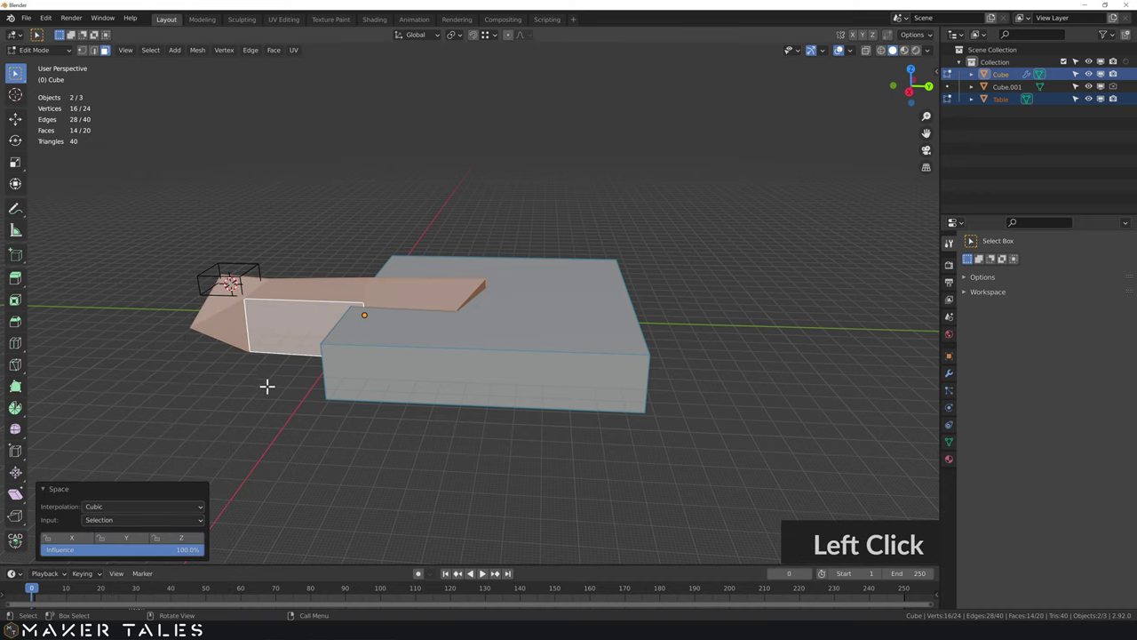
{"action": "left_click", "coordinate": [264, 431]}
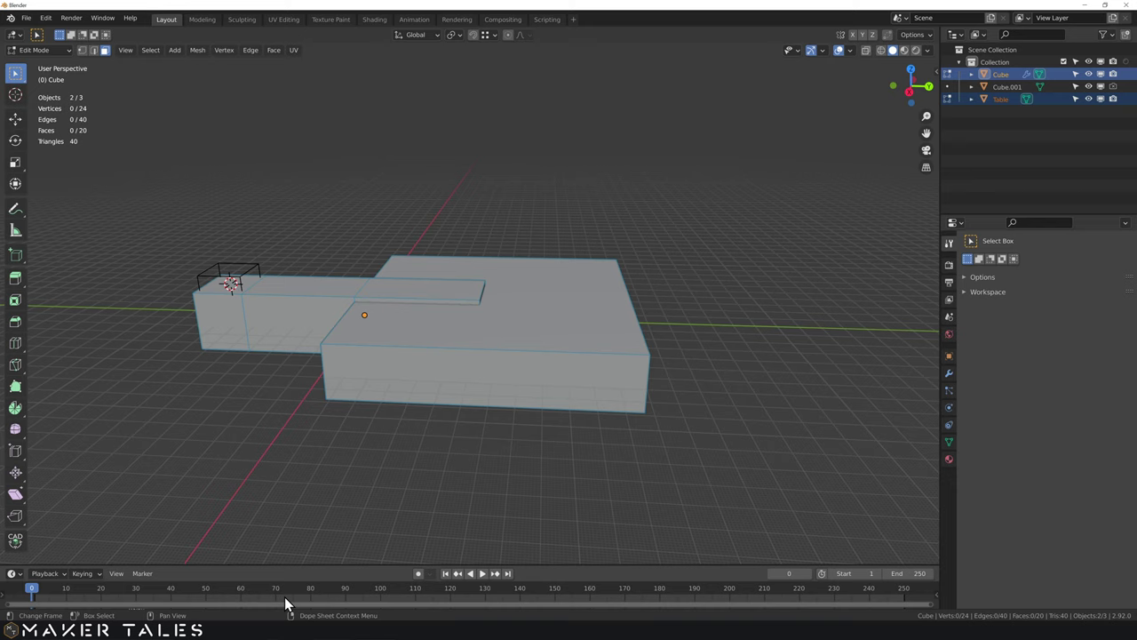
Step: Open the calculator to work out the arm's upward move distance
{"action": "key", "text": "XF86Calculator"}
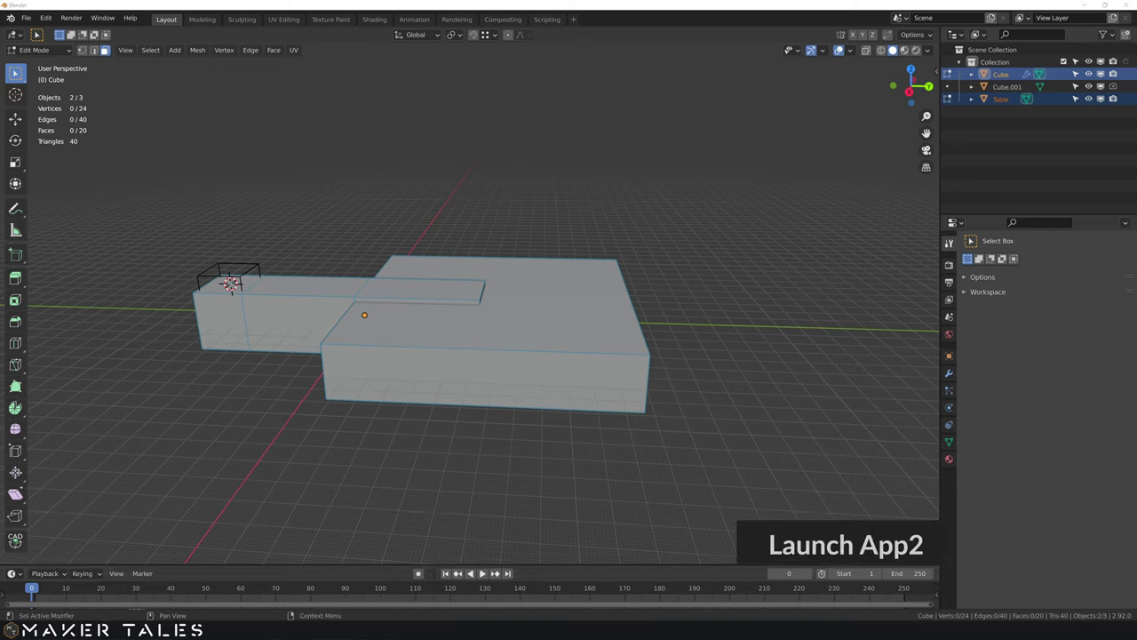
{"action": "left_click", "coordinate": [231, 284]}
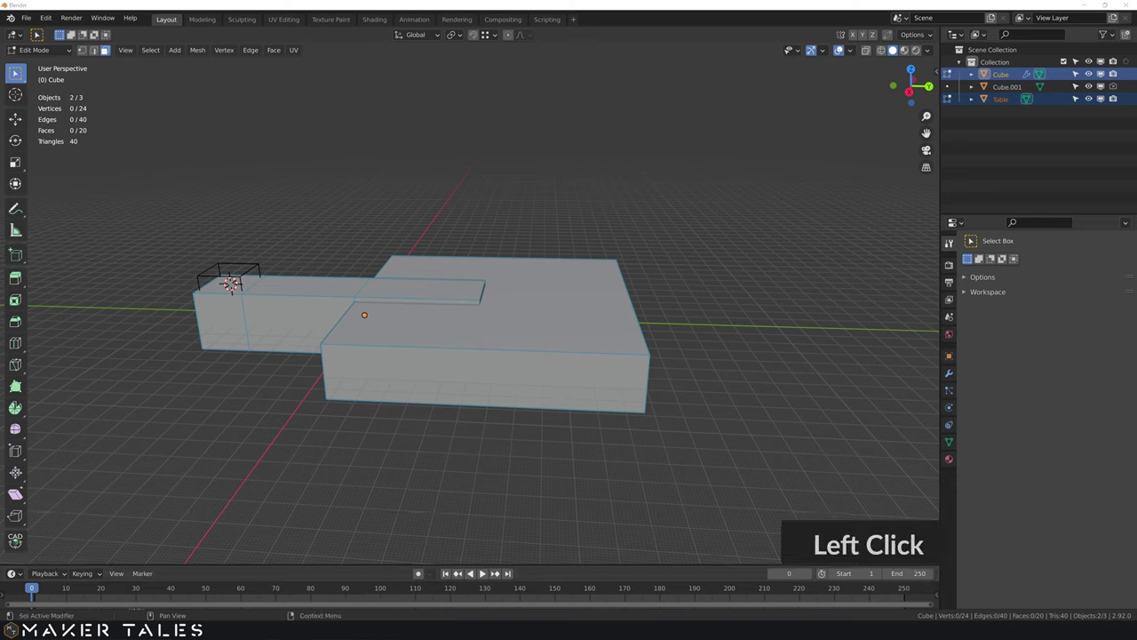
{"action": "double_click", "coordinate": [230, 283]}
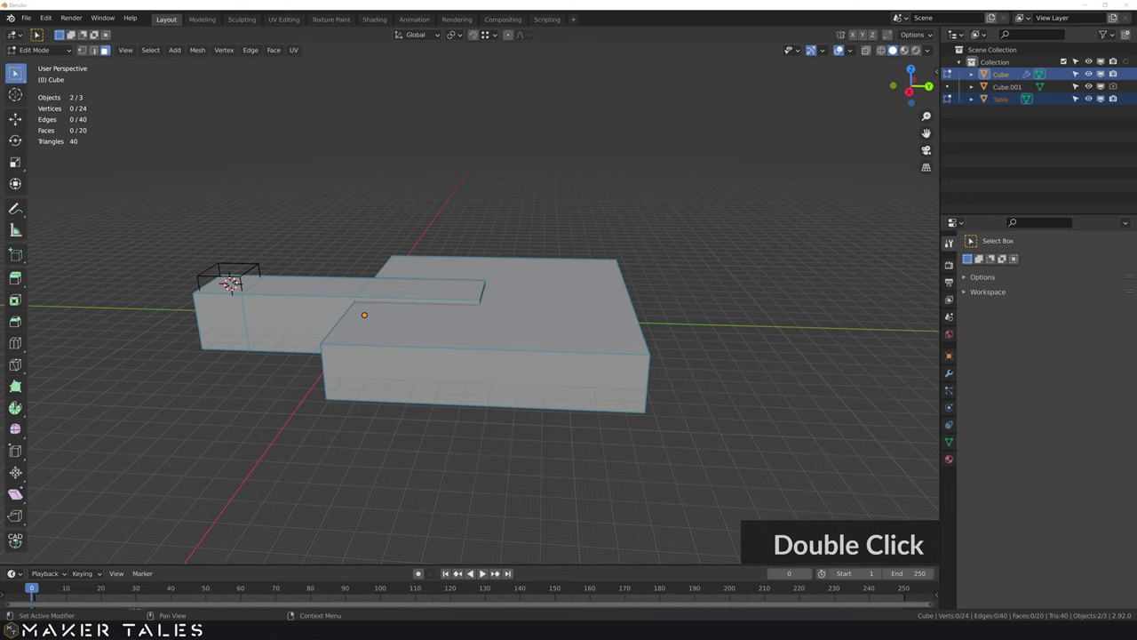
{"action": "left_click", "coordinate": [843, 183]}
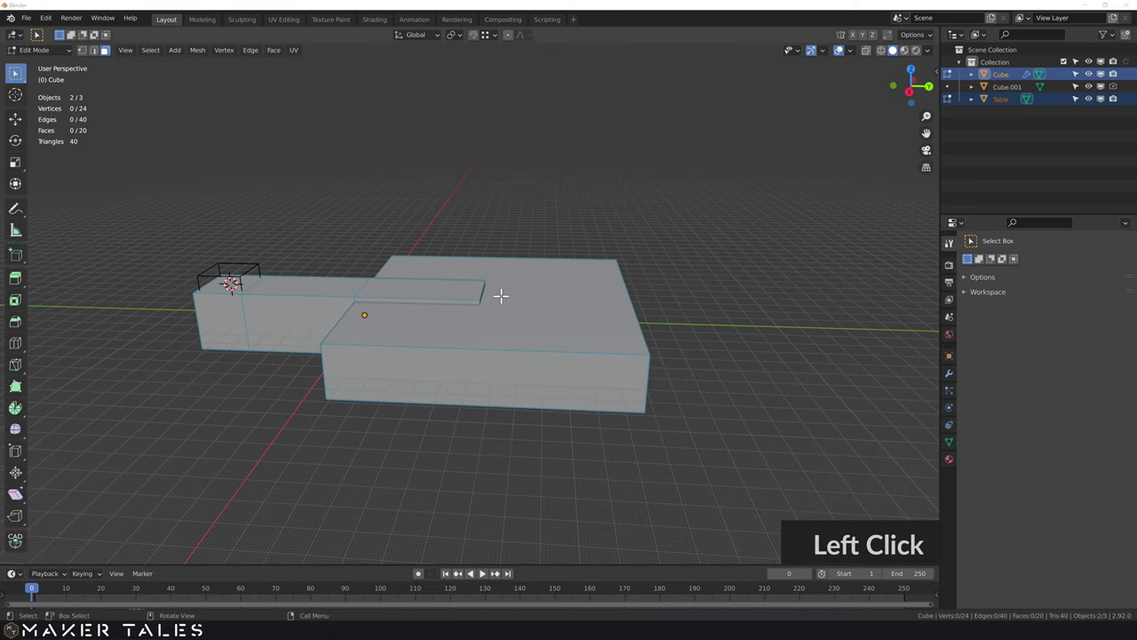
Step: Select all linked faces of the arm and move them 2.65 mm up along Z
{"action": "scroll", "coordinate": [375, 293], "scroll_direction": "up", "scroll_amount": 4}
{"action": "scroll", "coordinate": [287, 287], "scroll_direction": "down", "scroll_amount": 3}
{"action": "left_click", "coordinate": [283, 288]}
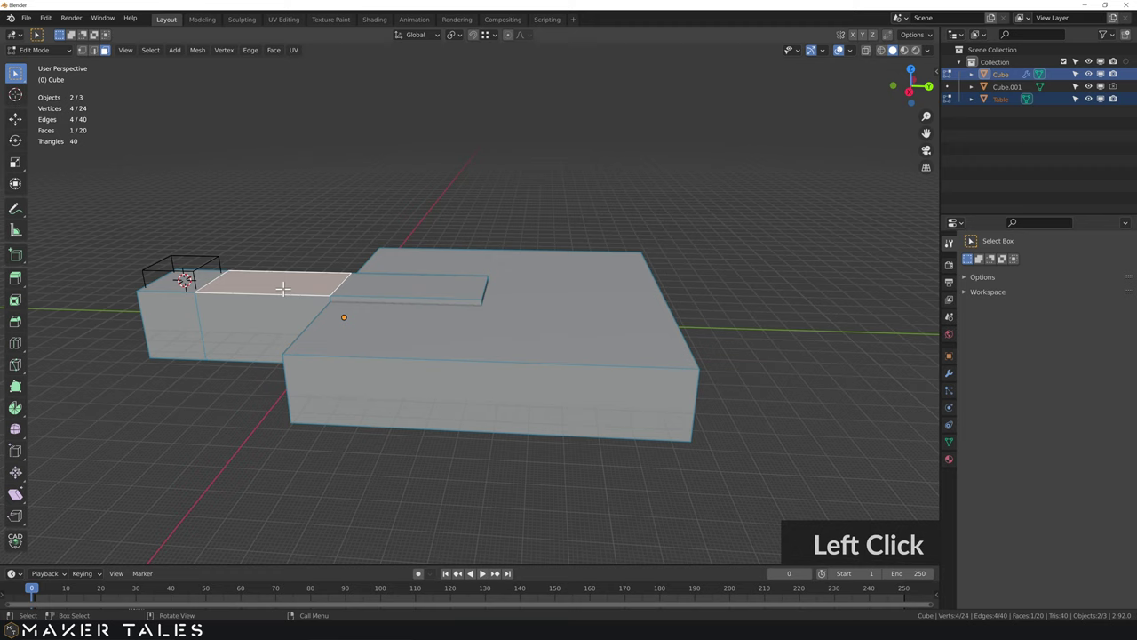
{"action": "key", "text": "ctrl+l"}
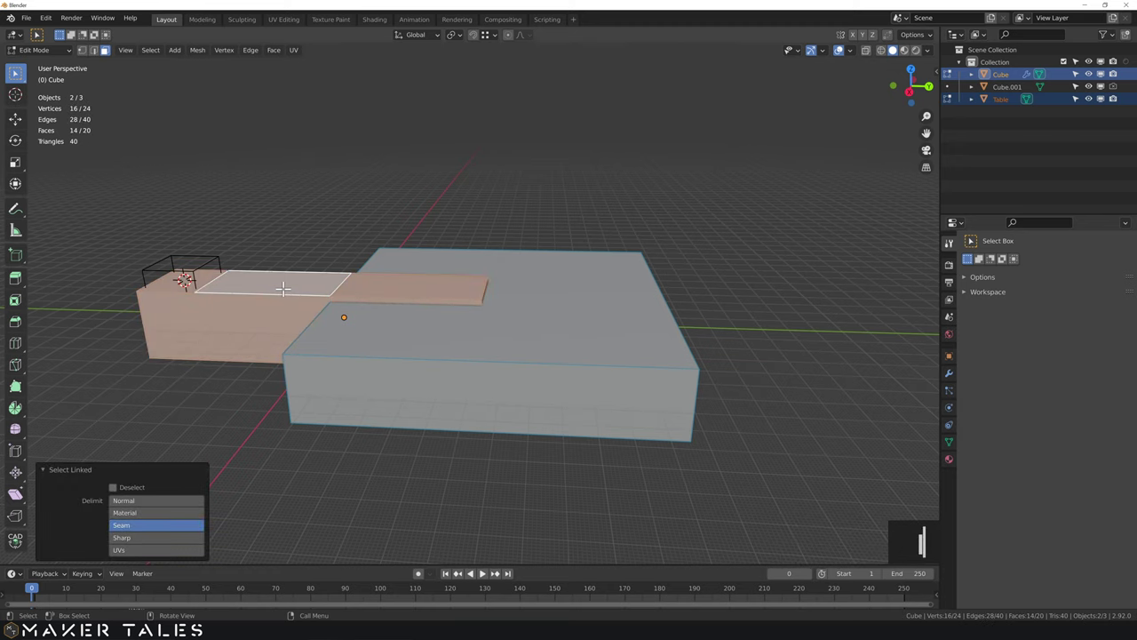
{"action": "key", "text": "g"}
{"action": "key", "text": "z"}
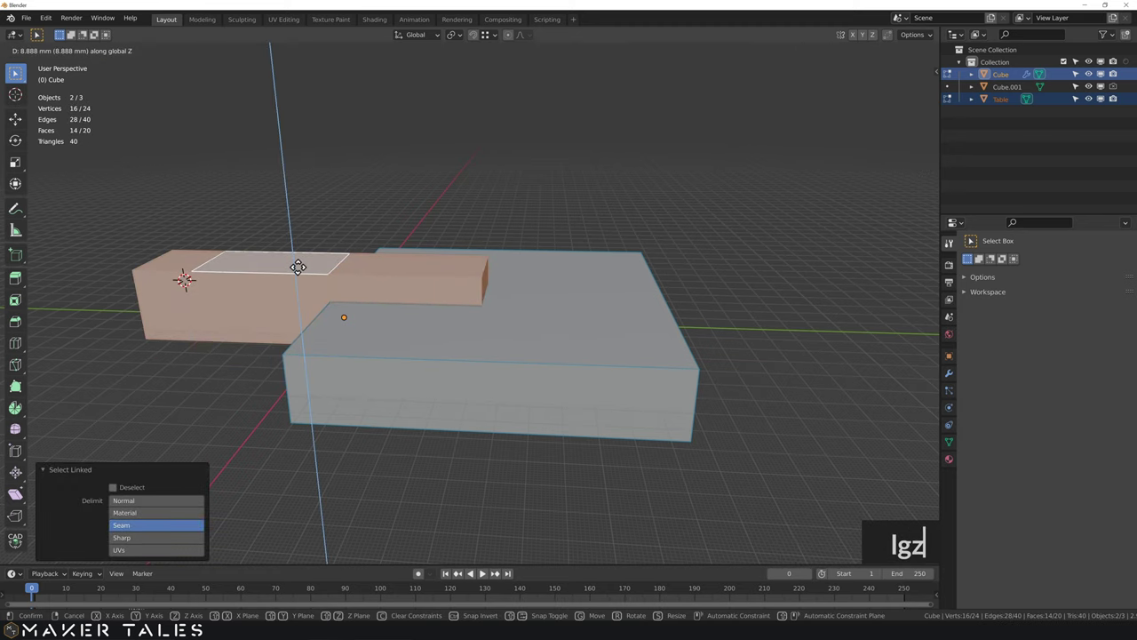
{"action": "type", "text": "2.65"}
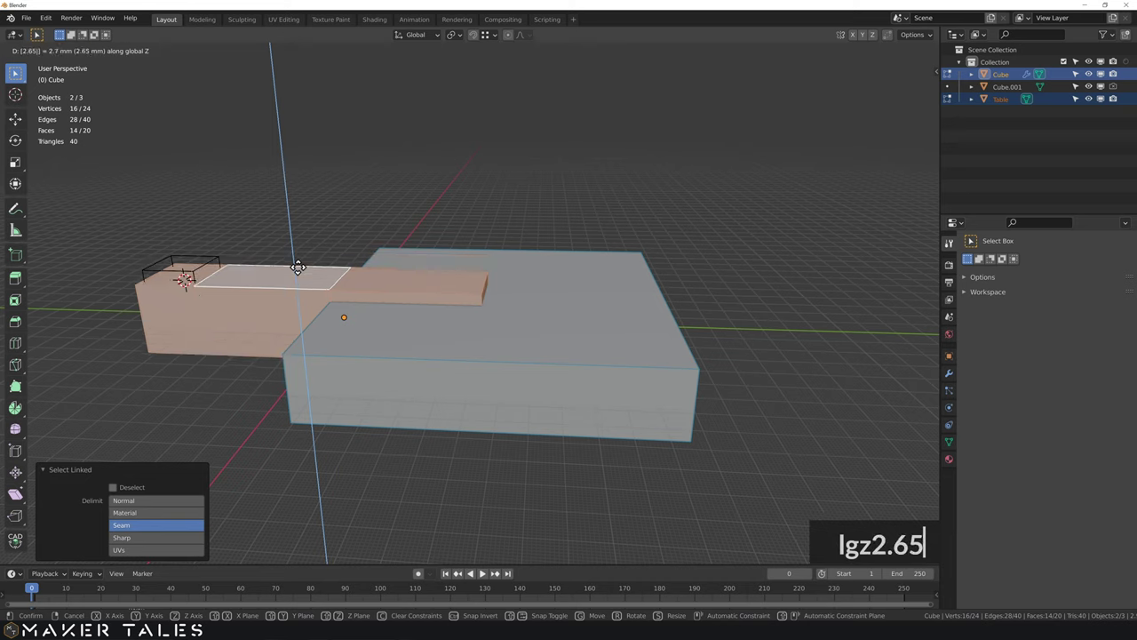
{"action": "key", "text": "Return"}
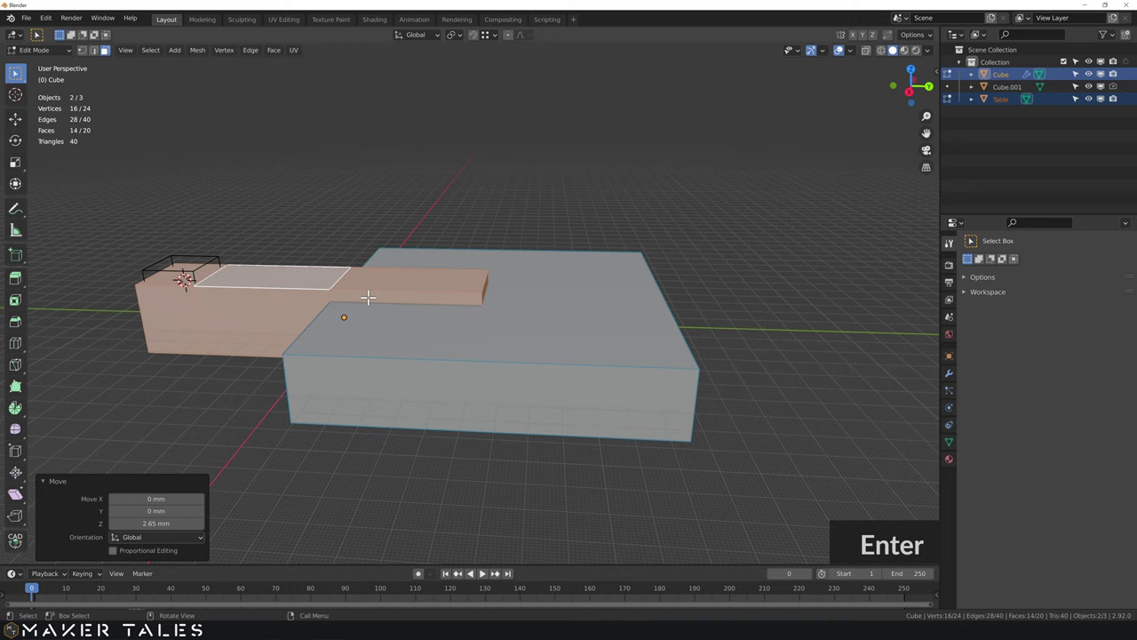
Step: Select the arm's three bottom faces and move them along Z, snapping them to the Table's lower corner
{"action": "scroll", "coordinate": [365, 323], "scroll_direction": "up", "scroll_amount": 3}
{"action": "middle_click_drag", "start_coordinate": [353, 335], "coordinate": [508, 234]}
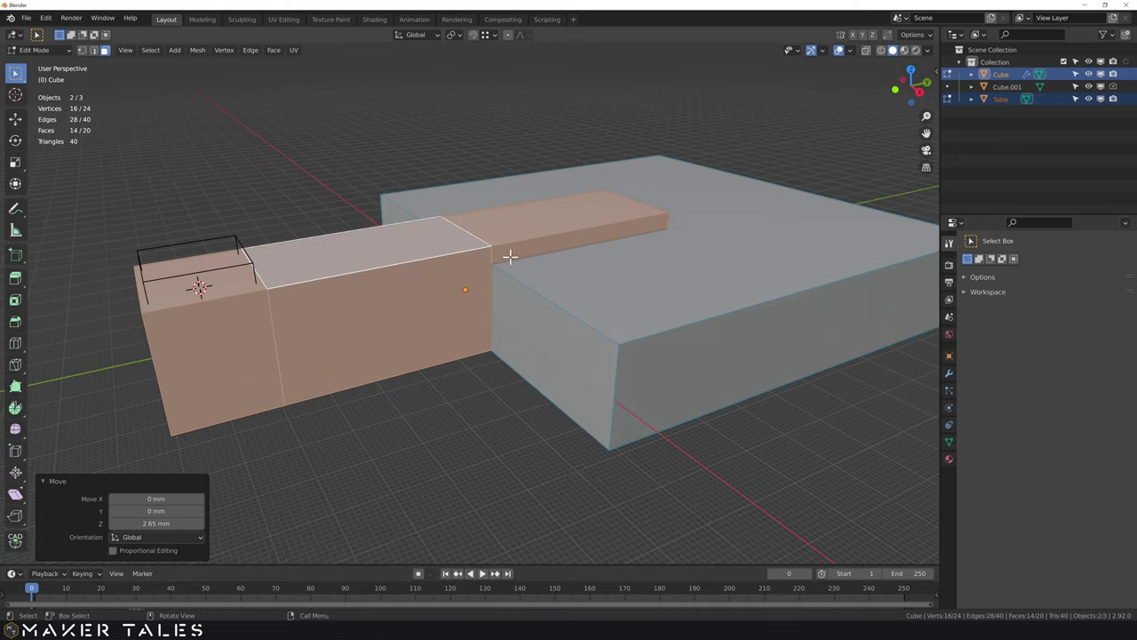
{"action": "middle_click_drag", "start_coordinate": [517, 341], "coordinate": [518, 254]}
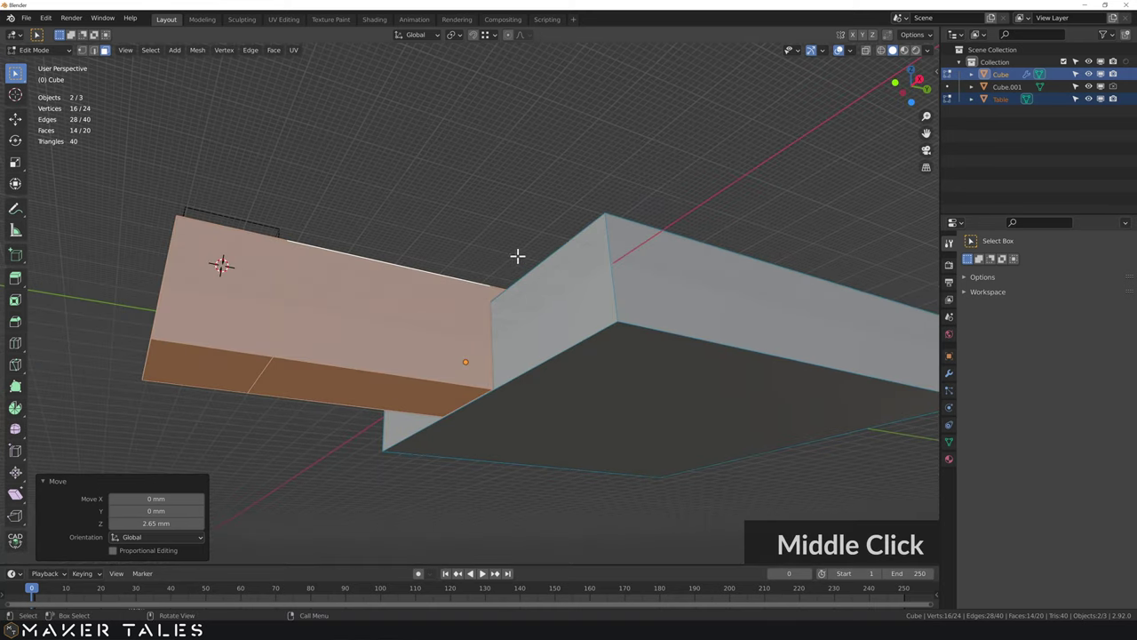
{"action": "left_click", "coordinate": [293, 385]}
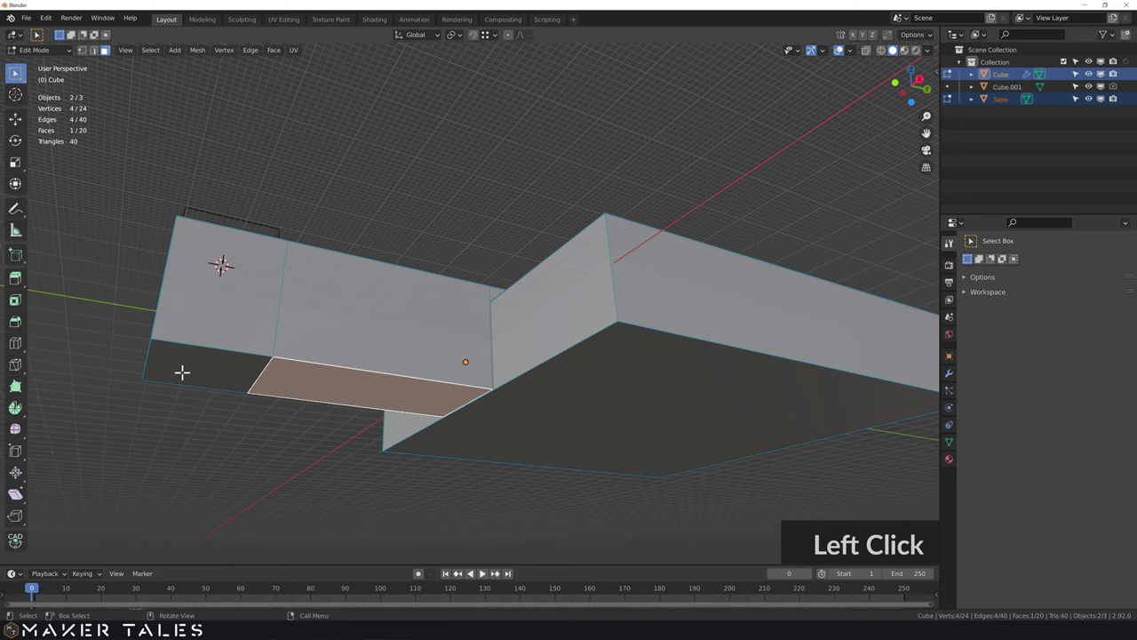
{"action": "key", "text": "alt+z"}
{"action": "left_click", "coordinate": [546, 421]}
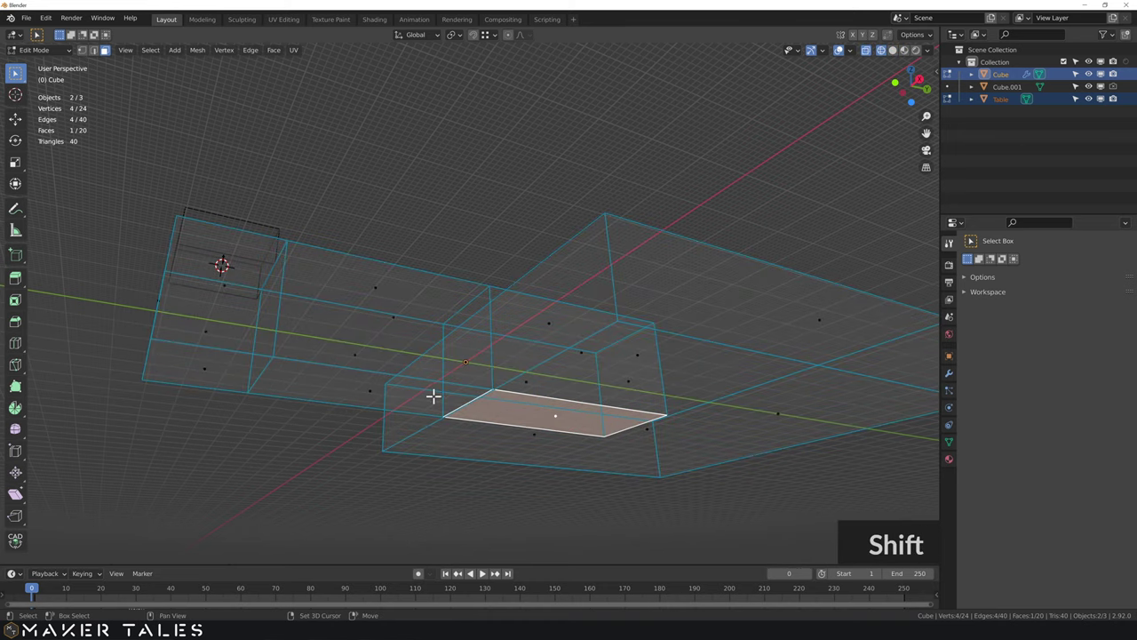
{"action": "left_click", "coordinate": [378, 394], "text": "shift"}
{"action": "left_click", "coordinate": [214, 364], "text": "shift"}
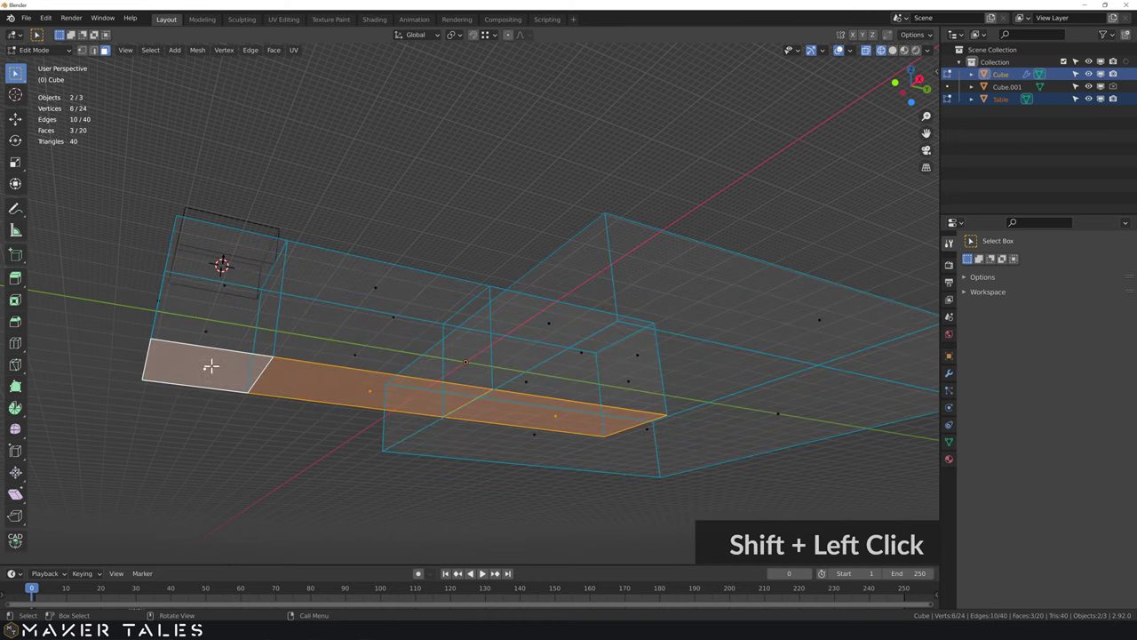
{"action": "scroll", "coordinate": [449, 399], "scroll_direction": "up", "scroll_amount": 3}
{"action": "middle_click_drag", "start_coordinate": [456, 408], "coordinate": [480, 406], "text": "shift"}
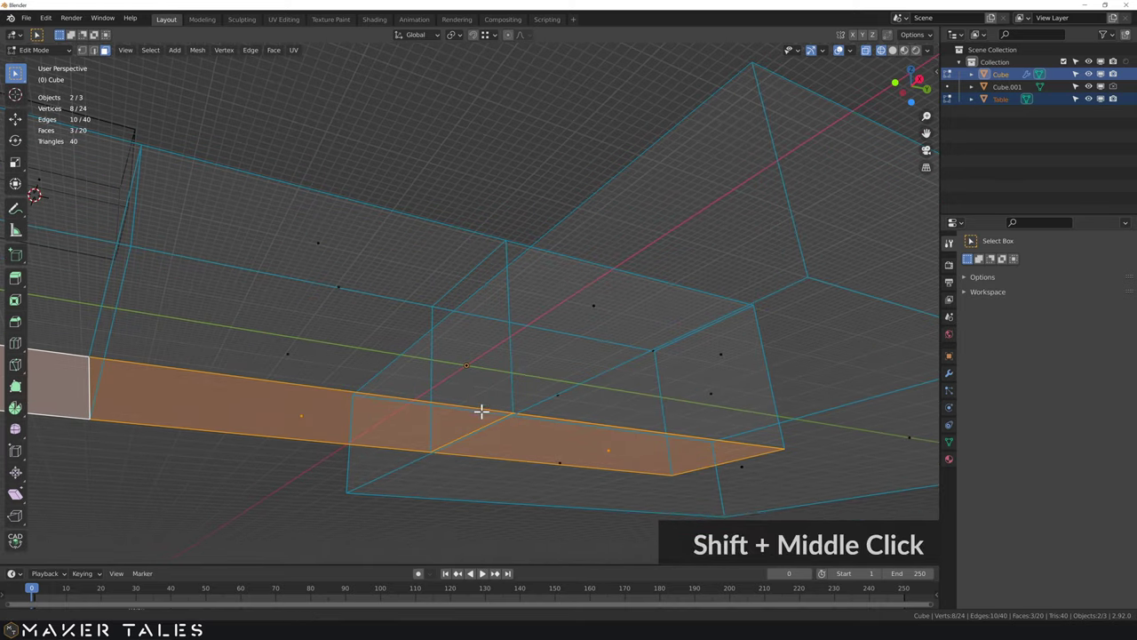
{"action": "key", "text": "shift+z"}
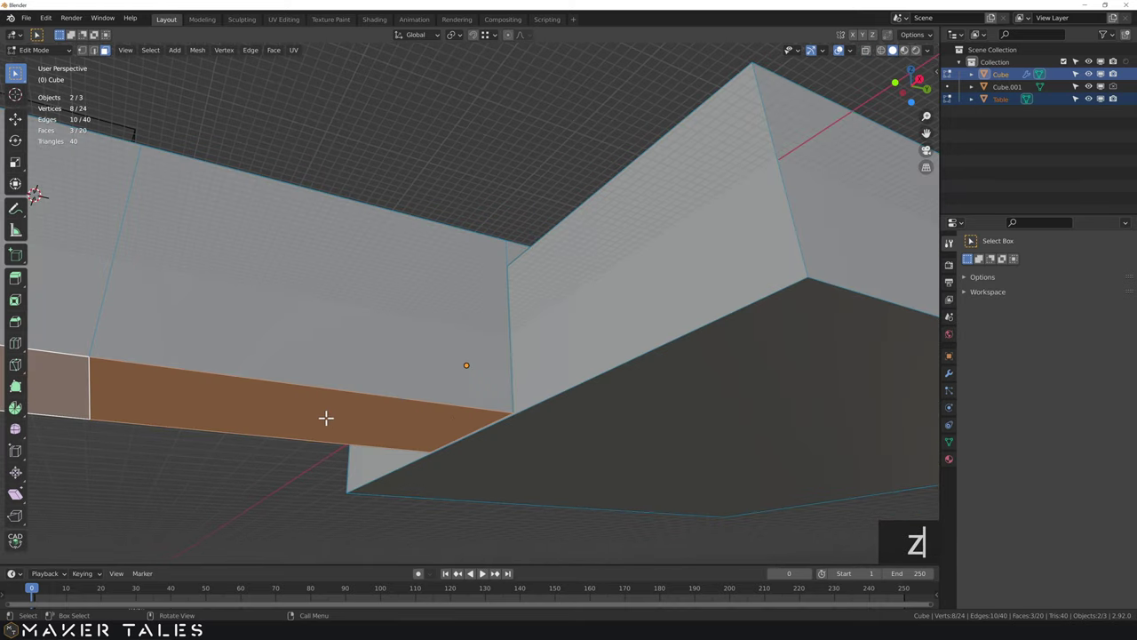
{"action": "key", "text": "g"}
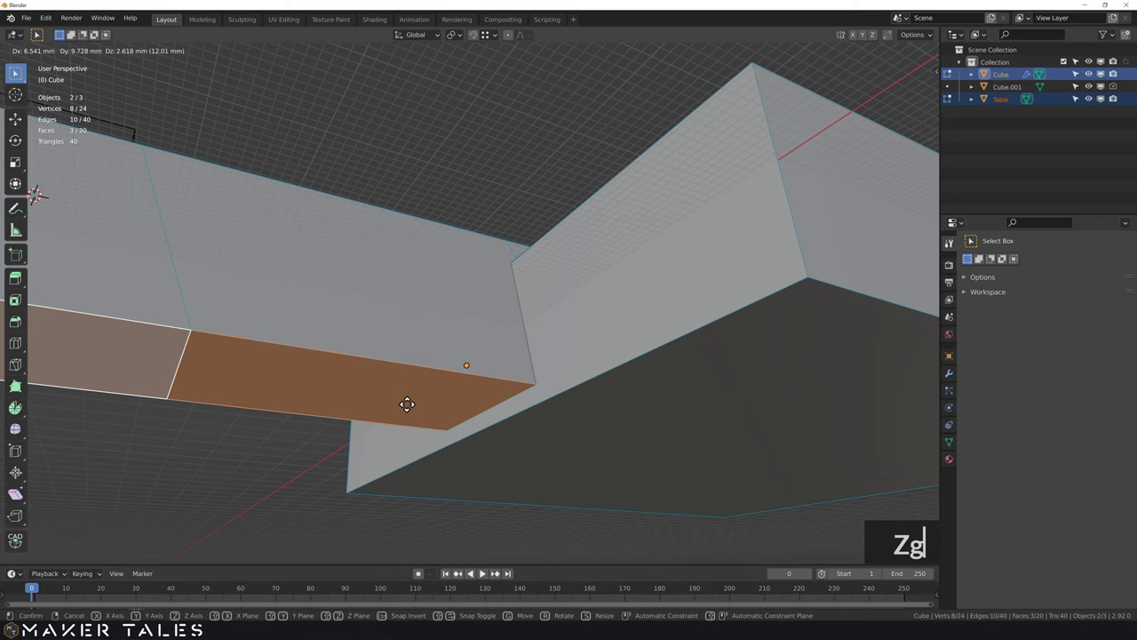
{"action": "key", "text": "z"}
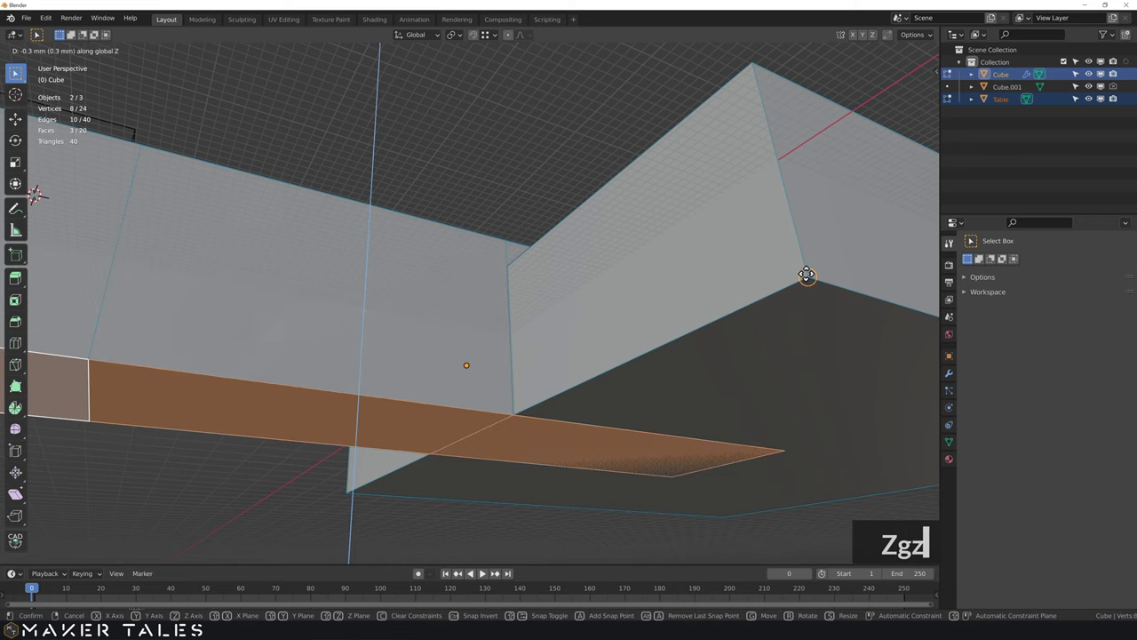
{"action": "left_click", "coordinate": [809, 276], "text": "ctrl"}
{"action": "scroll", "coordinate": [375, 387], "scroll_direction": "down", "scroll_amount": 2}
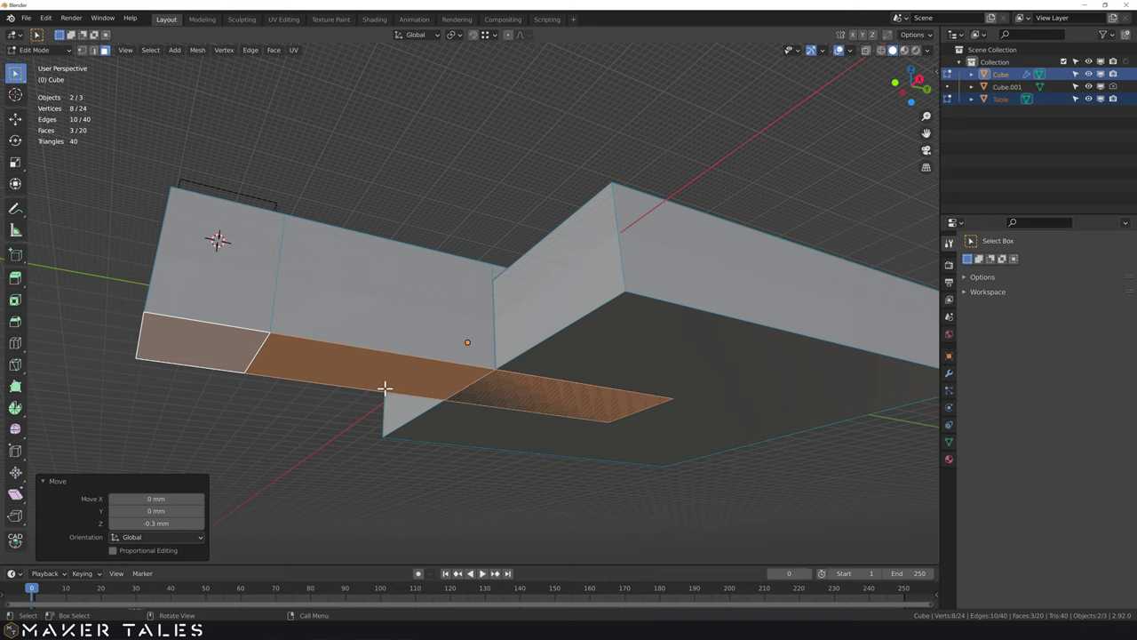
Step: Move the arm's three bottom faces 5 mm down along Z
{"action": "key", "text": "g"}
{"action": "key", "text": "z"}
{"action": "type", "text": "-5"}
{"action": "key", "text": "Return"}
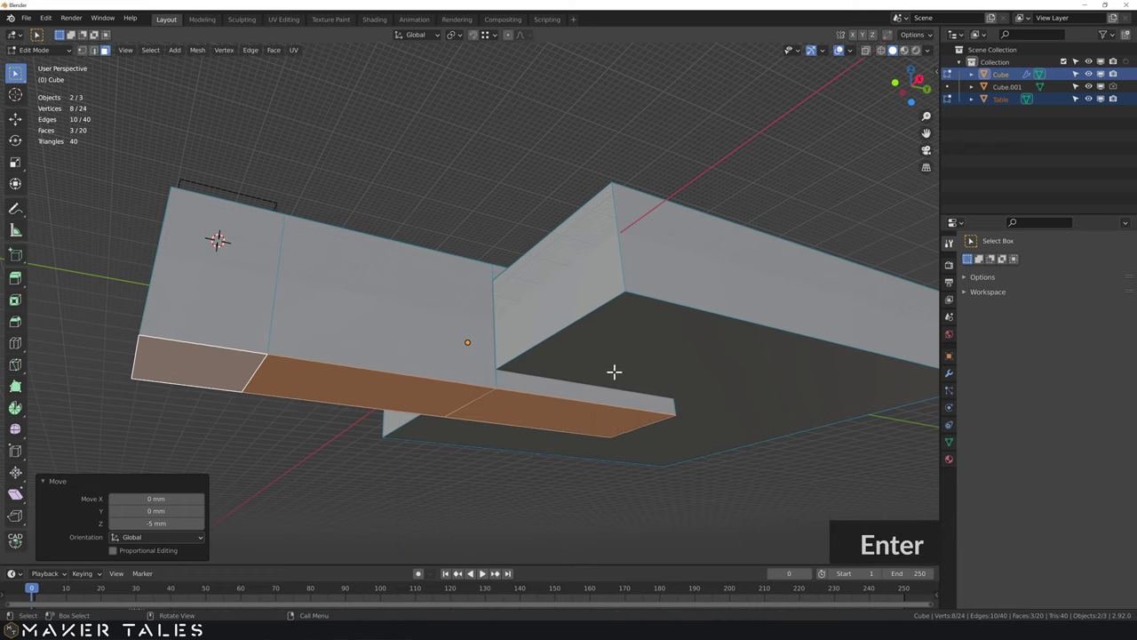
Step: Deselect the arm's faces and return to Object Mode
{"action": "scroll", "coordinate": [614, 372], "scroll_direction": "down", "scroll_amount": 2}
{"action": "middle_click_drag", "start_coordinate": [619, 361], "coordinate": [527, 275]}
{"action": "mouse_move", "coordinate": [552, 411]}
{"action": "middle_mouse_down"}
{"action": "mouse_move", "coordinate": [510, 510]}
{"action": "mouse_move", "coordinate": [535, 418]}
{"action": "middle_mouse_up"}
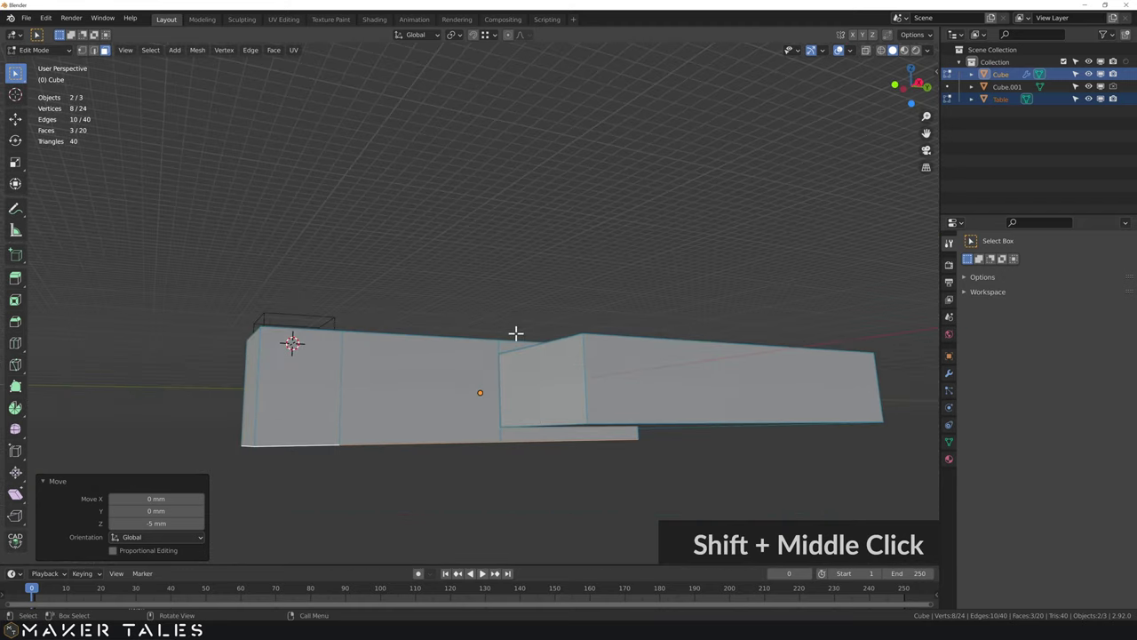
{"action": "middle_click_drag", "start_coordinate": [520, 307], "coordinate": [517, 336]}
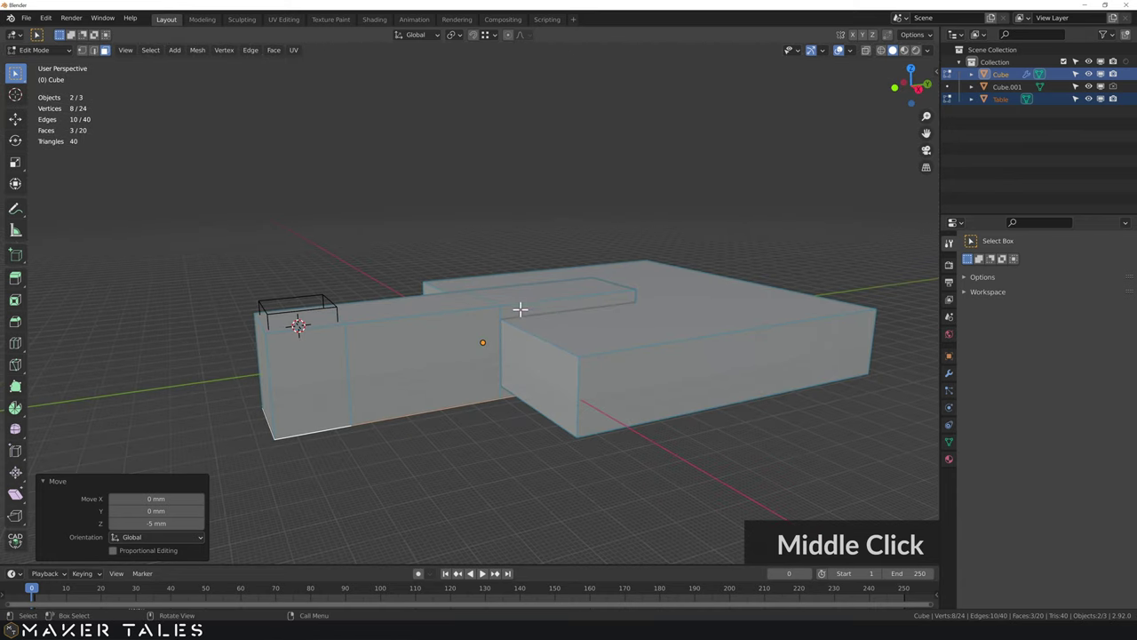
{"action": "scroll", "coordinate": [487, 368], "scroll_direction": "up", "scroll_amount": 2}
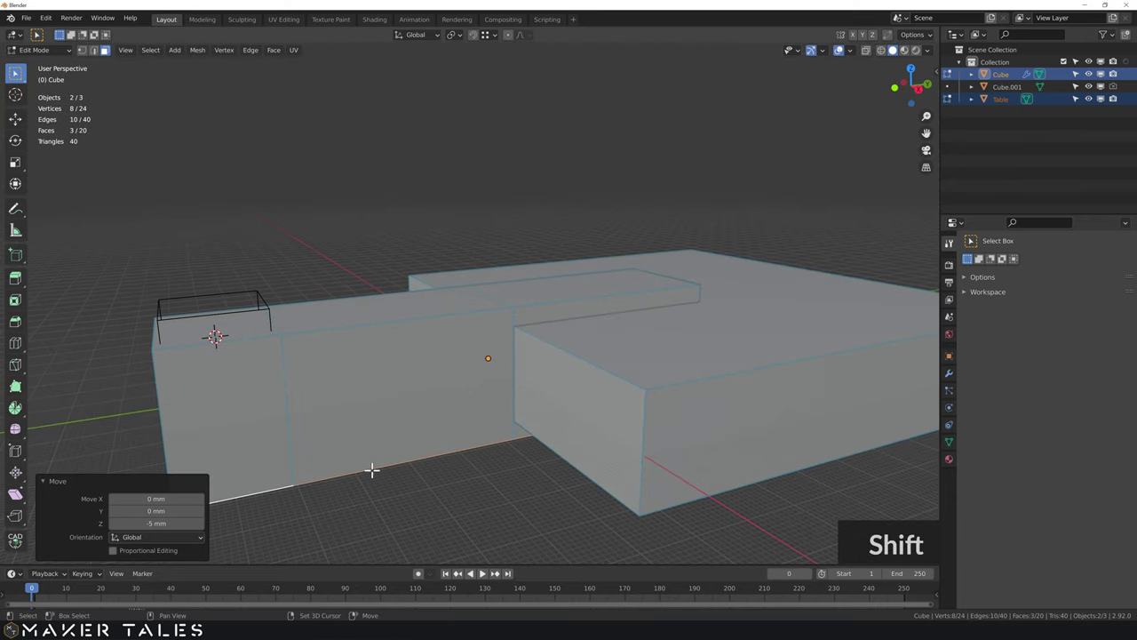
{"action": "left_click", "coordinate": [374, 500]}
{"action": "middle_click_drag", "start_coordinate": [279, 399], "coordinate": [329, 440]}
{"action": "key", "text": "Tab"}
{"action": "middle_click_drag", "start_coordinate": [385, 484], "coordinate": [578, 243]}
{"action": "scroll", "coordinate": [596, 193], "scroll_direction": "down", "scroll_amount": 2}
{"action": "scroll", "coordinate": [595, 189], "scroll_direction": "down", "scroll_amount": 3}
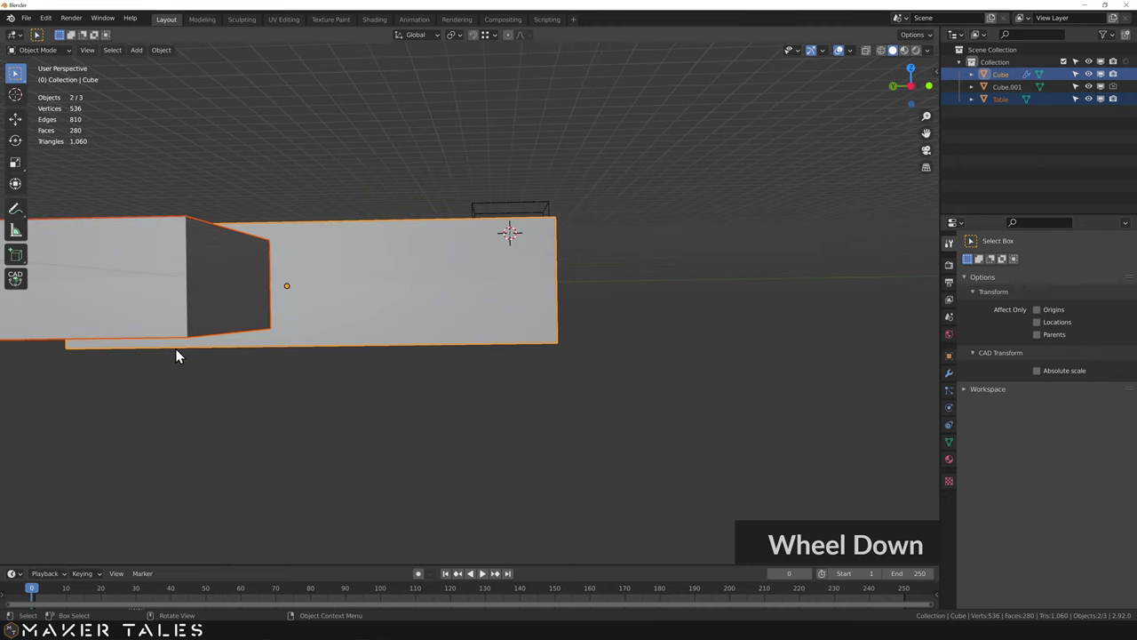
{"action": "scroll", "coordinate": [228, 349], "scroll_direction": "down", "scroll_amount": 3}
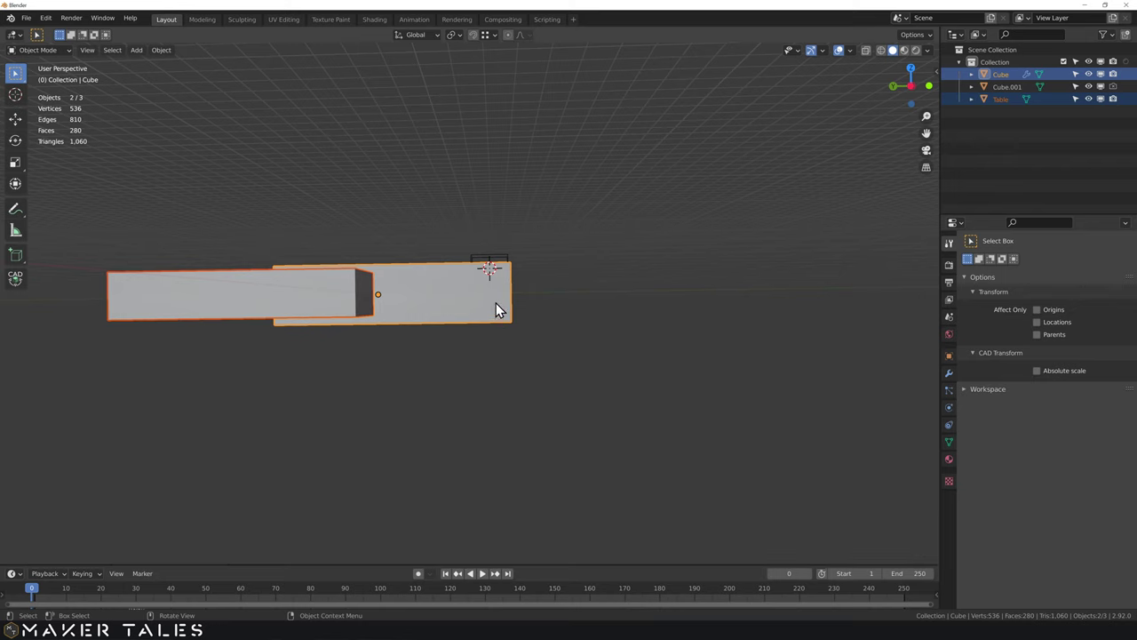
{"action": "middle_click_drag", "start_coordinate": [512, 302], "coordinate": [515, 360]}
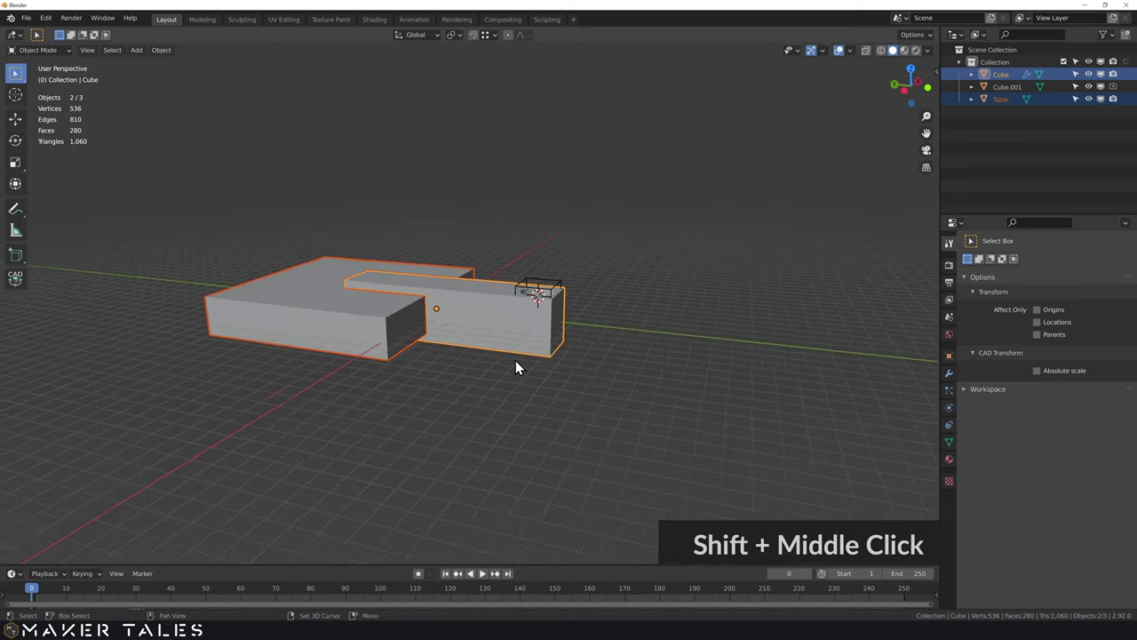
Step: Select only the arm in Object Mode and display its transform properties to check its dimensions
{"action": "scroll", "coordinate": [515, 359], "scroll_direction": "up", "scroll_amount": 2}
{"action": "scroll", "coordinate": [515, 366], "scroll_direction": "up", "scroll_amount": 3}
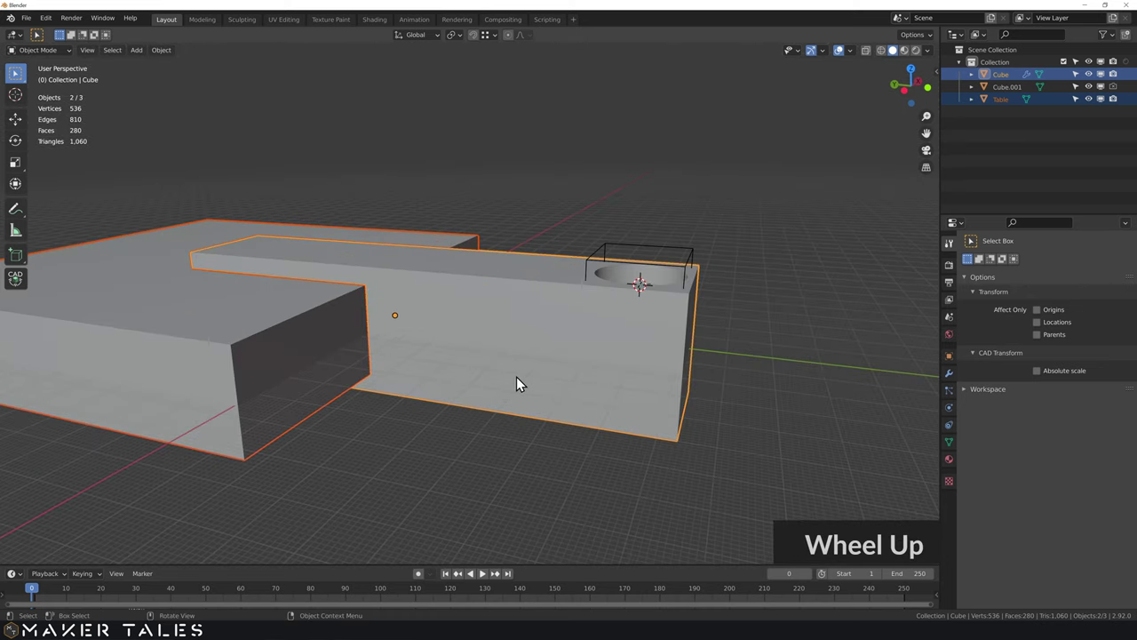
{"action": "middle_click_drag", "start_coordinate": [815, 353], "coordinate": [347, 373]}
{"action": "left_click", "coordinate": [434, 442]}
{"action": "left_click", "coordinate": [477, 371]}
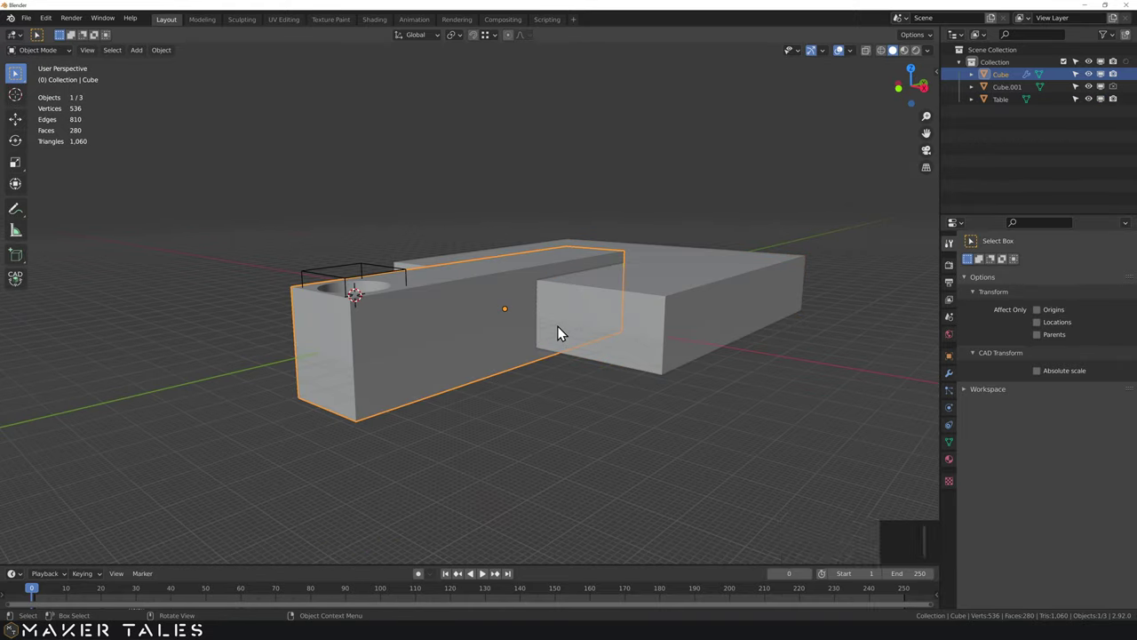
{"action": "key", "text": "n"}
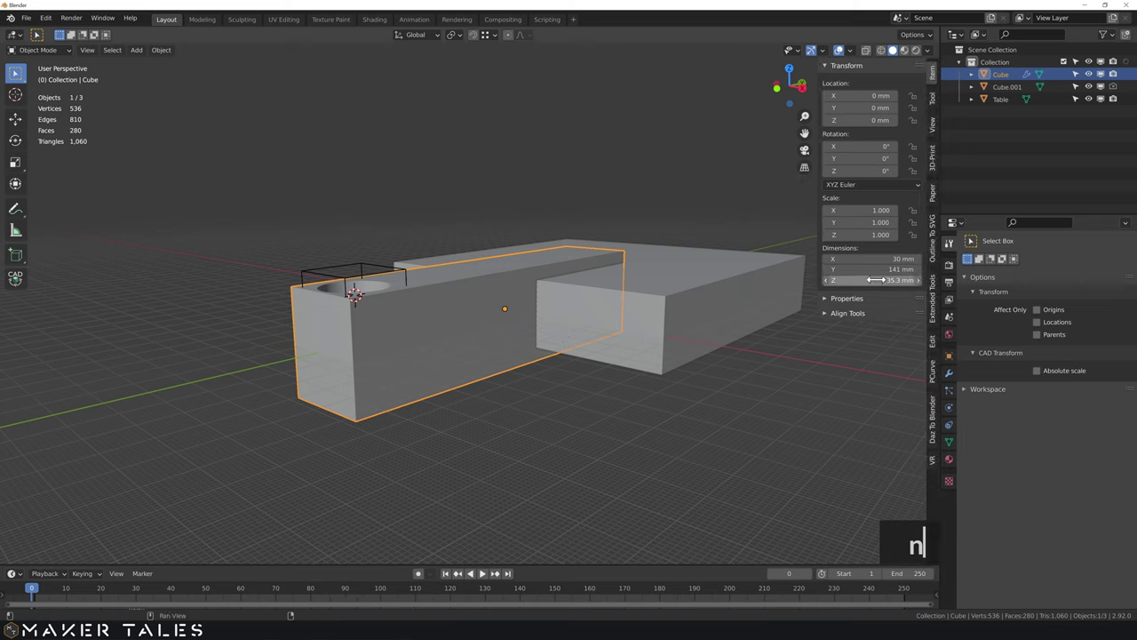
{"action": "middle_click", "coordinate": [860, 307]}
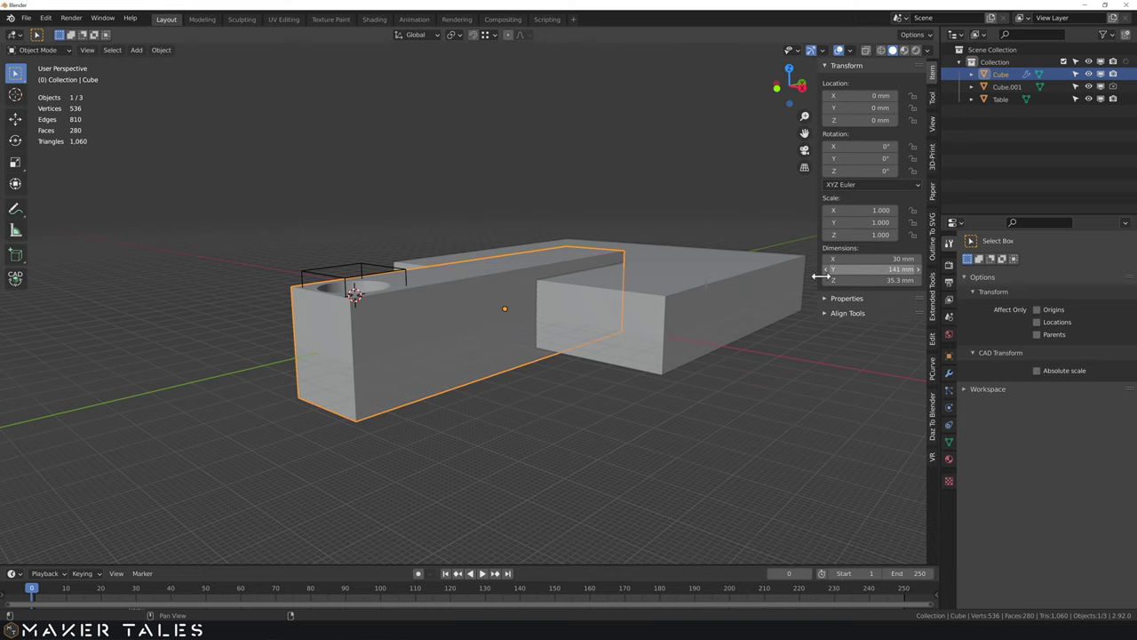
Step: Examine the arm from the side and from below, including where it overlaps the Table
{"action": "left_click", "coordinate": [497, 417]}
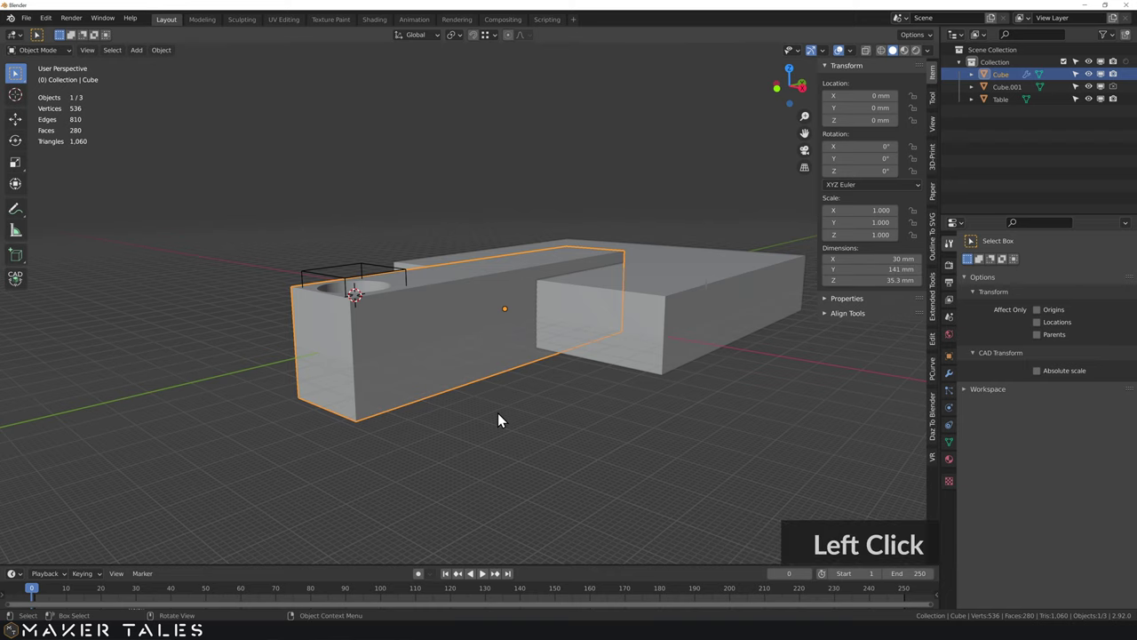
{"action": "middle_click_drag", "start_coordinate": [498, 389], "coordinate": [528, 400]}
{"action": "left_click", "coordinate": [410, 335]}
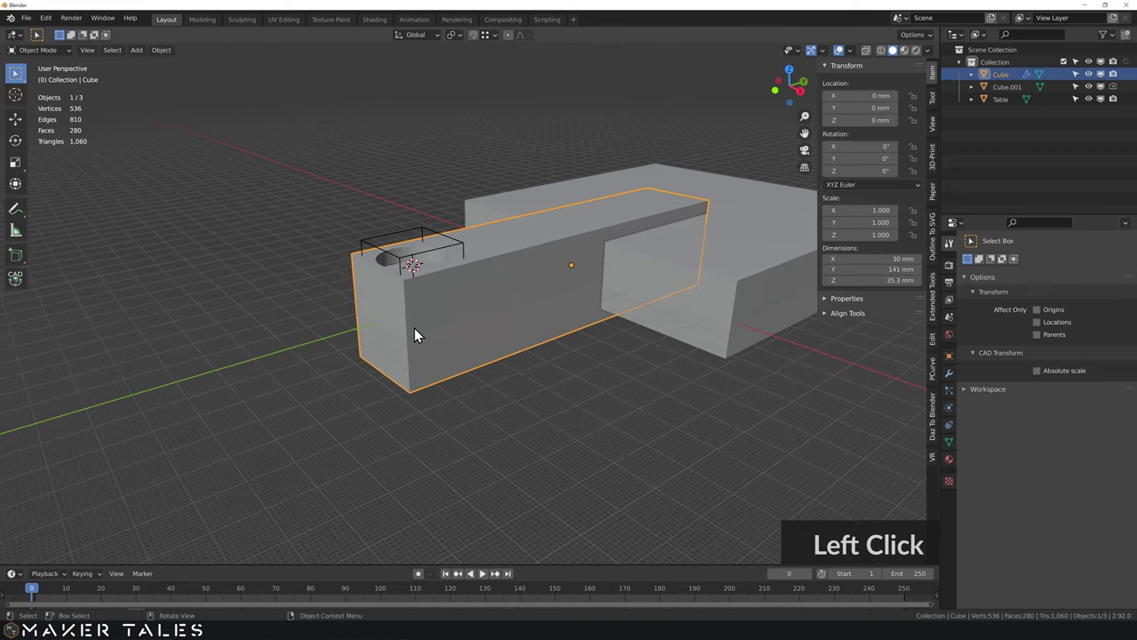
{"action": "middle_click_drag", "start_coordinate": [424, 380], "coordinate": [397, 325]}
{"action": "middle_click_drag", "start_coordinate": [467, 407], "coordinate": [288, 356], "text": "shift"}
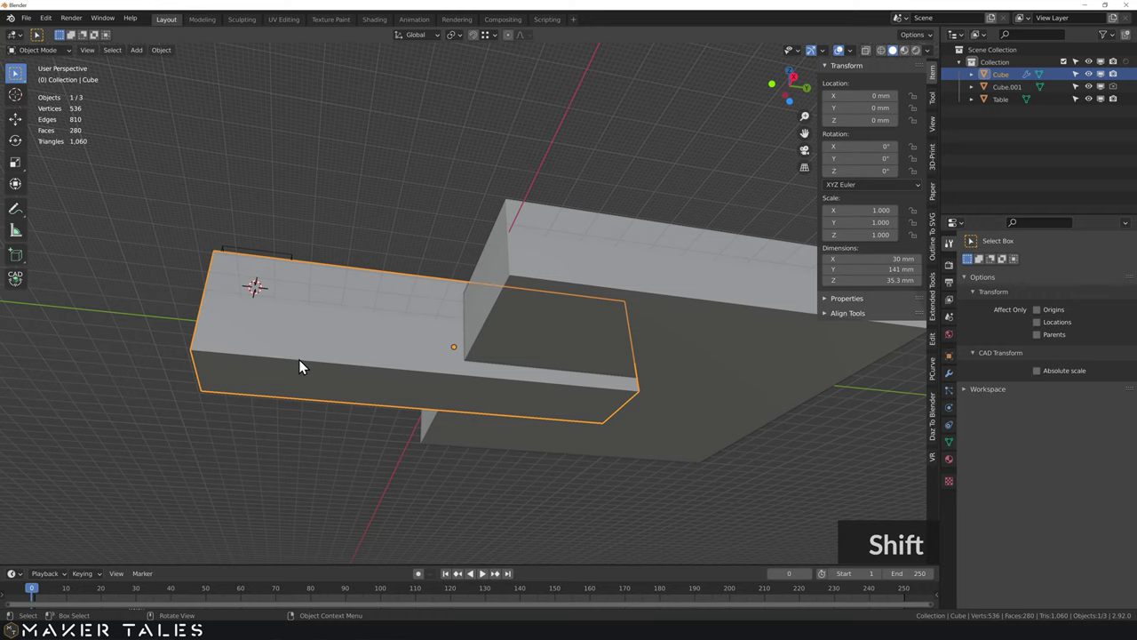
{"action": "middle_click_drag", "start_coordinate": [356, 382], "coordinate": [347, 414]}
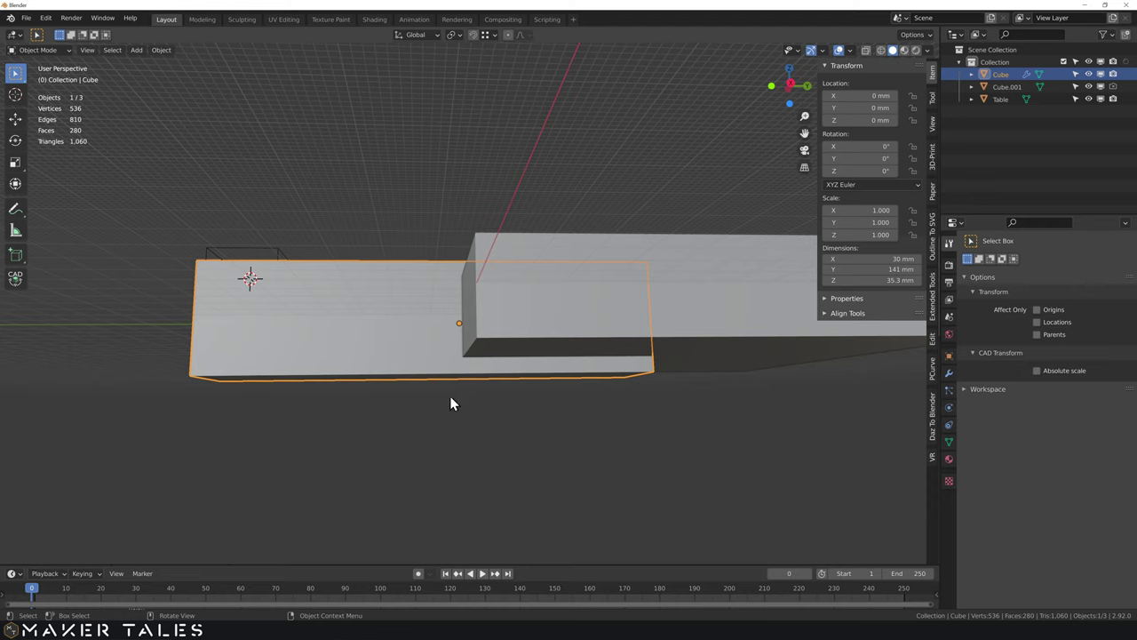
{"action": "left_click", "coordinate": [440, 469]}
{"action": "middle_click_drag", "start_coordinate": [374, 455], "coordinate": [520, 447], "text": "shift"}
Step: In Edit Mode, select the vertical edge loop near the arm's pocket end and remove it with Limited Dissolve
{"action": "left_click", "coordinate": [400, 309]}
{"action": "key", "text": "Tab"}
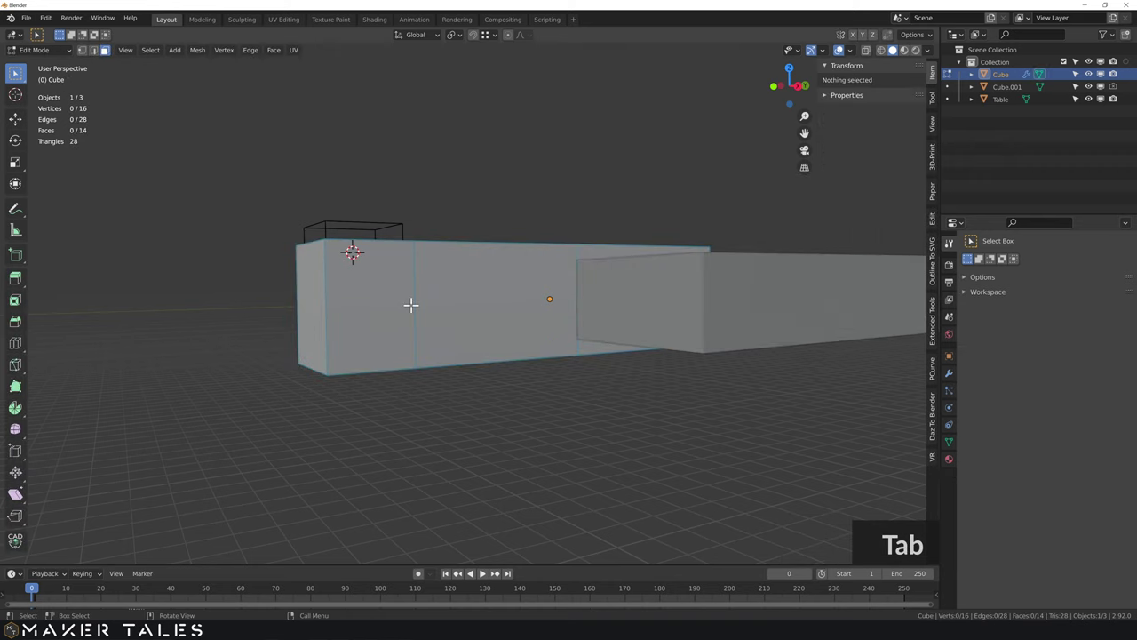
{"action": "left_click", "coordinate": [410, 304]}
{"action": "key", "text": "2"}
{"action": "left_click", "coordinate": [412, 303]}
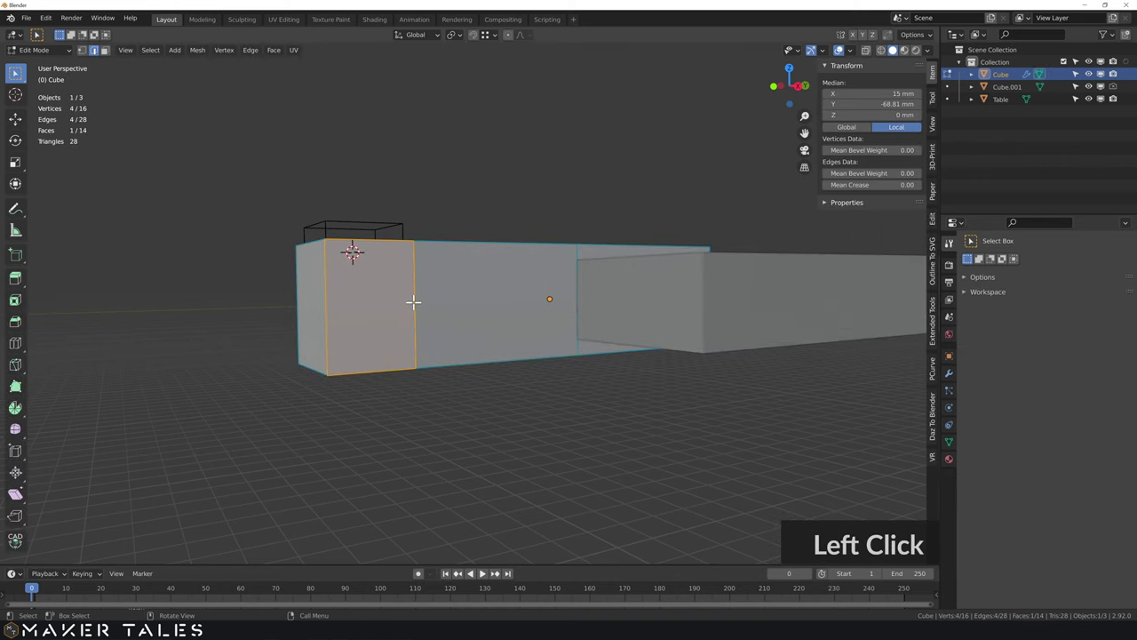
{"action": "scroll", "coordinate": [413, 302], "scroll_direction": "down", "scroll_amount": 2}
{"action": "middle_click_drag", "start_coordinate": [414, 300], "coordinate": [364, 334]}
{"action": "left_click", "coordinate": [401, 312], "text": "alt"}
{"action": "key", "text": "x"}
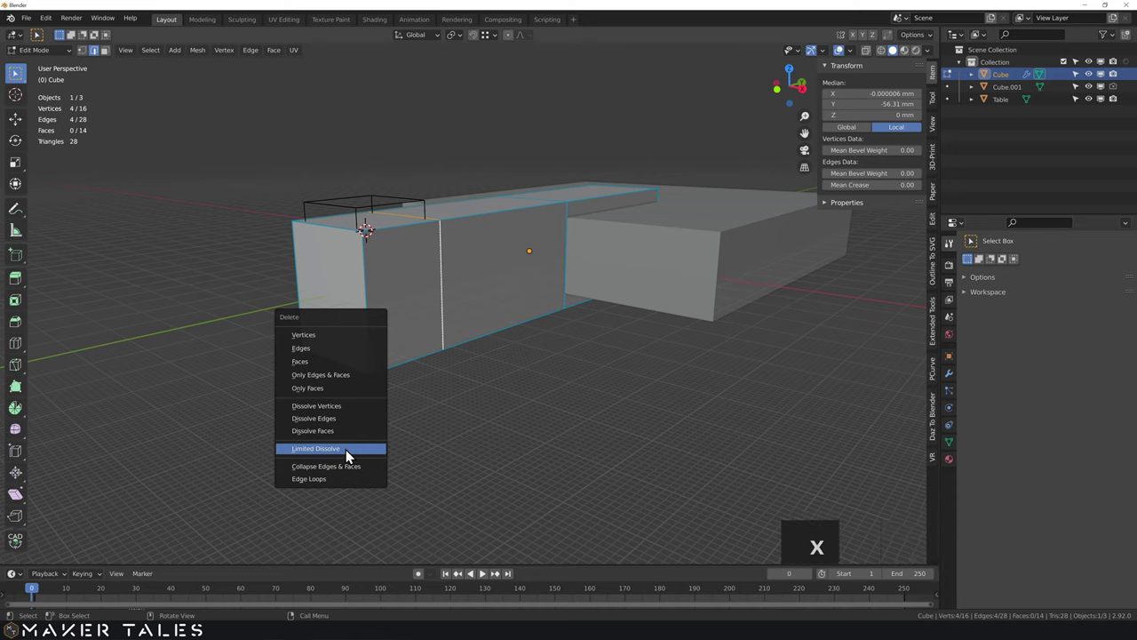
{"action": "left_click", "coordinate": [345, 449]}
Step: Try a single-segment bevel about 89.7 mm wide on the lower edge at the arm's pocket end, and undo it
{"action": "middle_click_drag", "start_coordinate": [424, 415], "coordinate": [393, 376]}
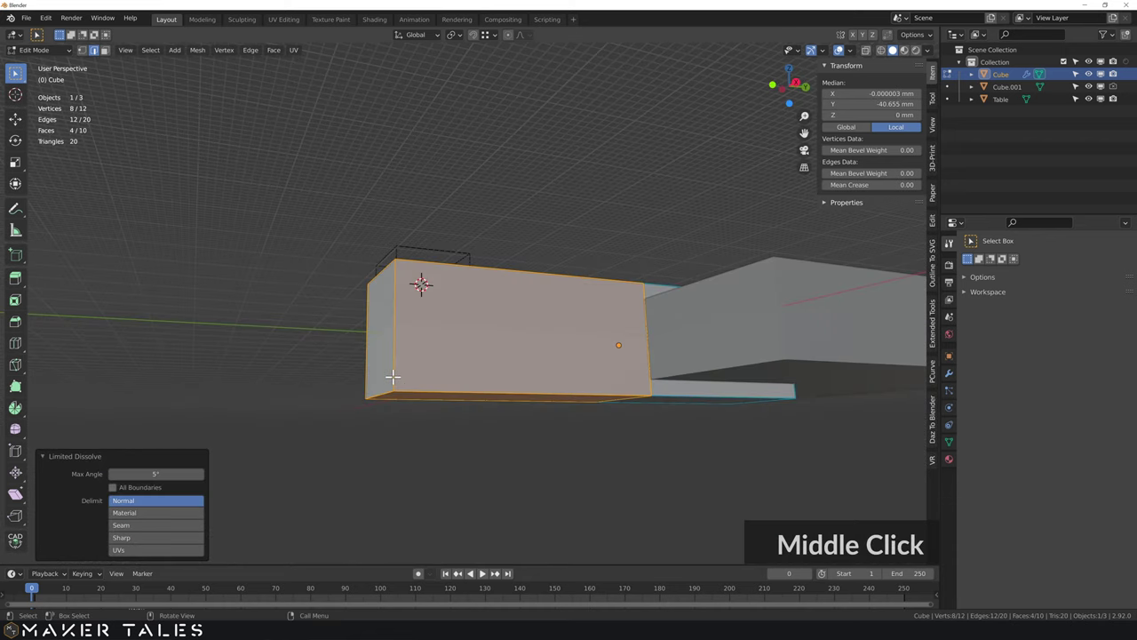
{"action": "left_click", "coordinate": [384, 417]}
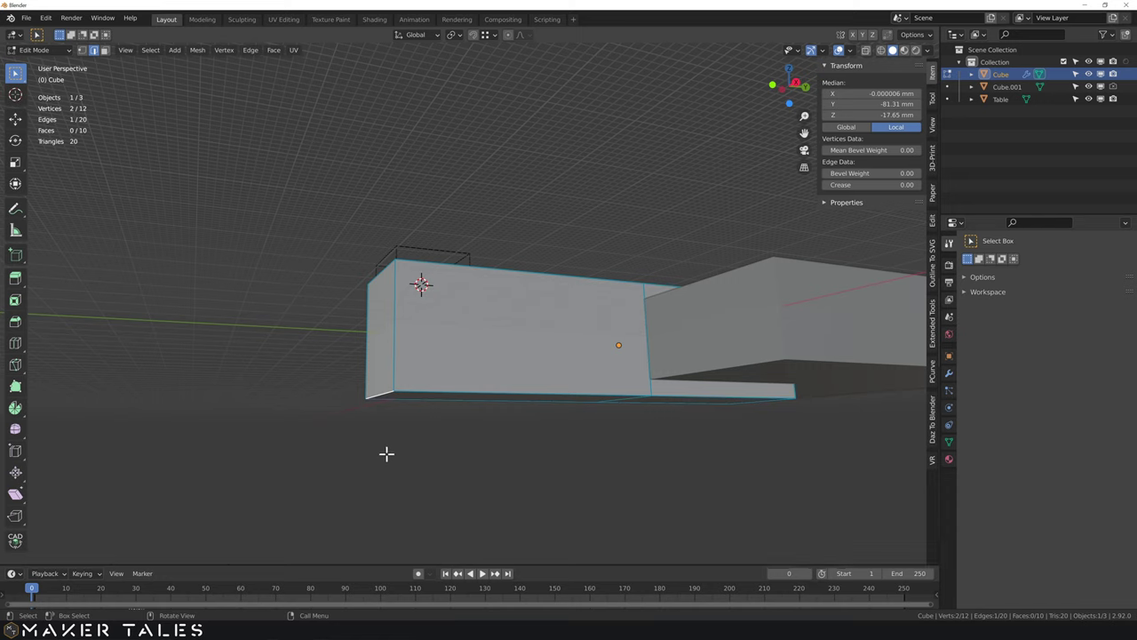
{"action": "key", "text": "ctrl+b"}
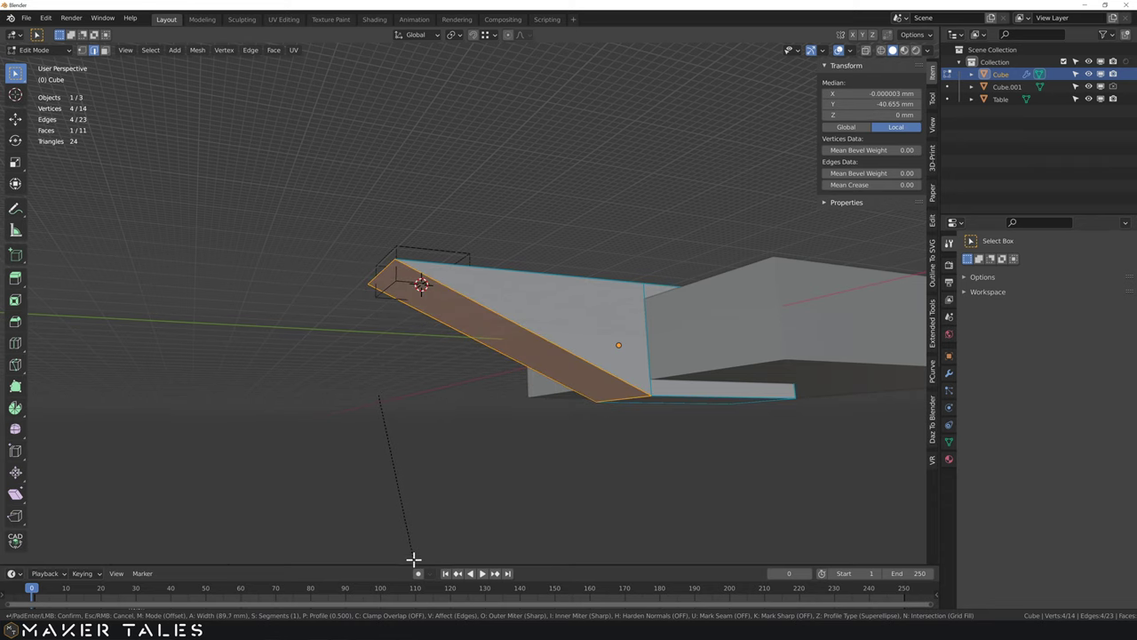
{"action": "left_click", "coordinate": [413, 558]}
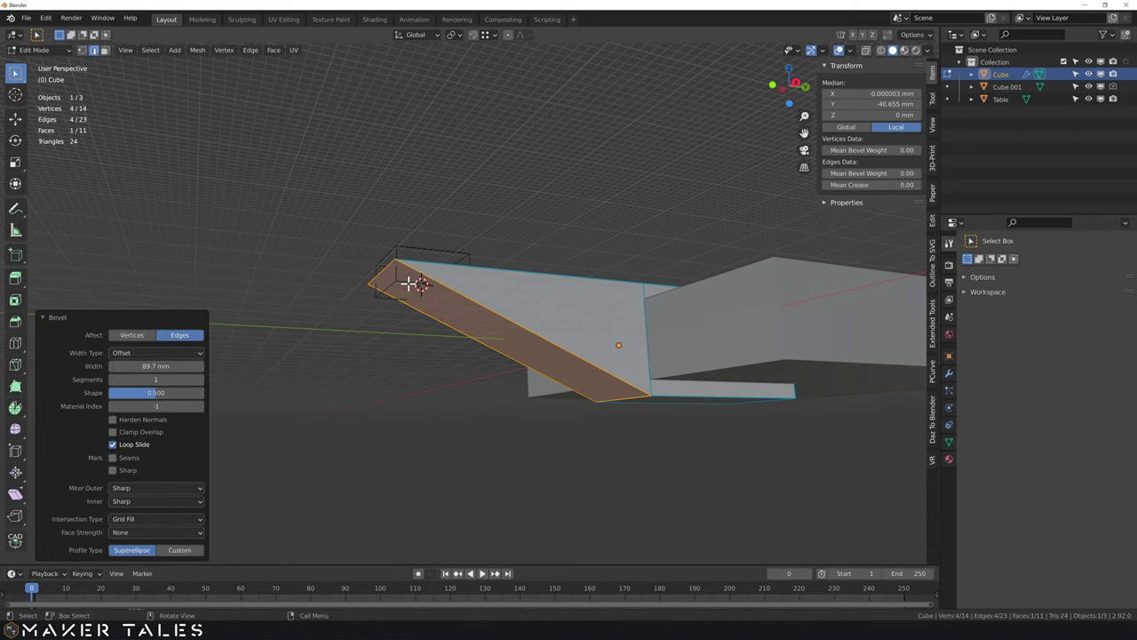
{"action": "key", "text": "ctrl+z"}
Step: Add one horizontal loop cut around the arm and slide it up, snapping it to the Table's upper corner
{"action": "scroll", "coordinate": [414, 286], "scroll_direction": "down", "scroll_amount": 1}
{"action": "middle_click_drag", "start_coordinate": [421, 307], "coordinate": [498, 324]}
{"action": "key", "text": "ctrl+r"}
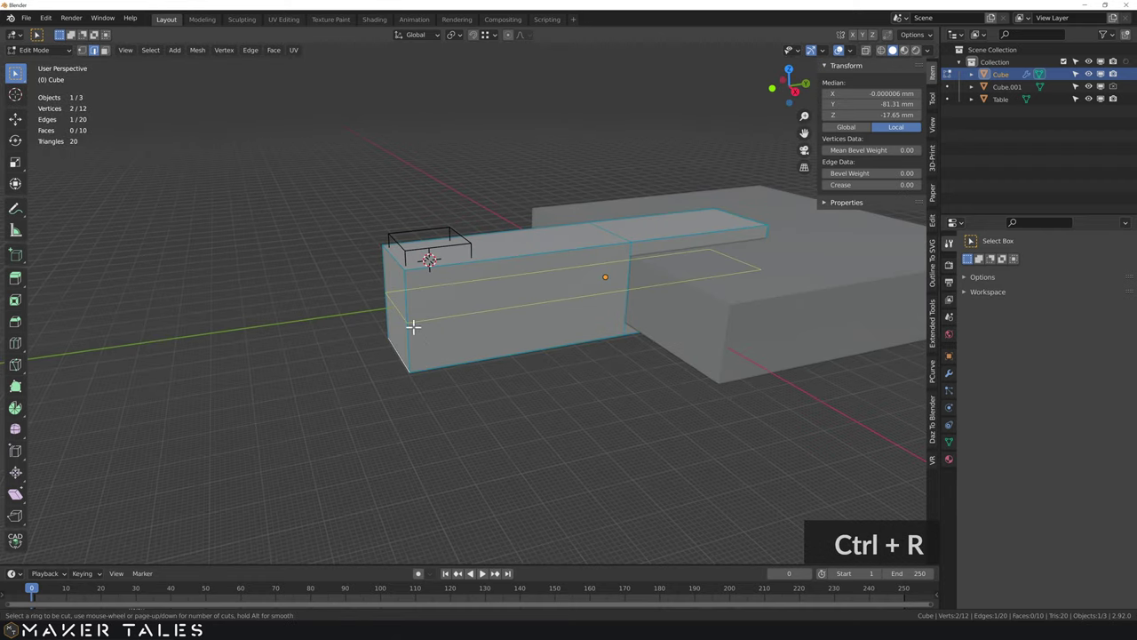
{"action": "left_click", "coordinate": [414, 325]}
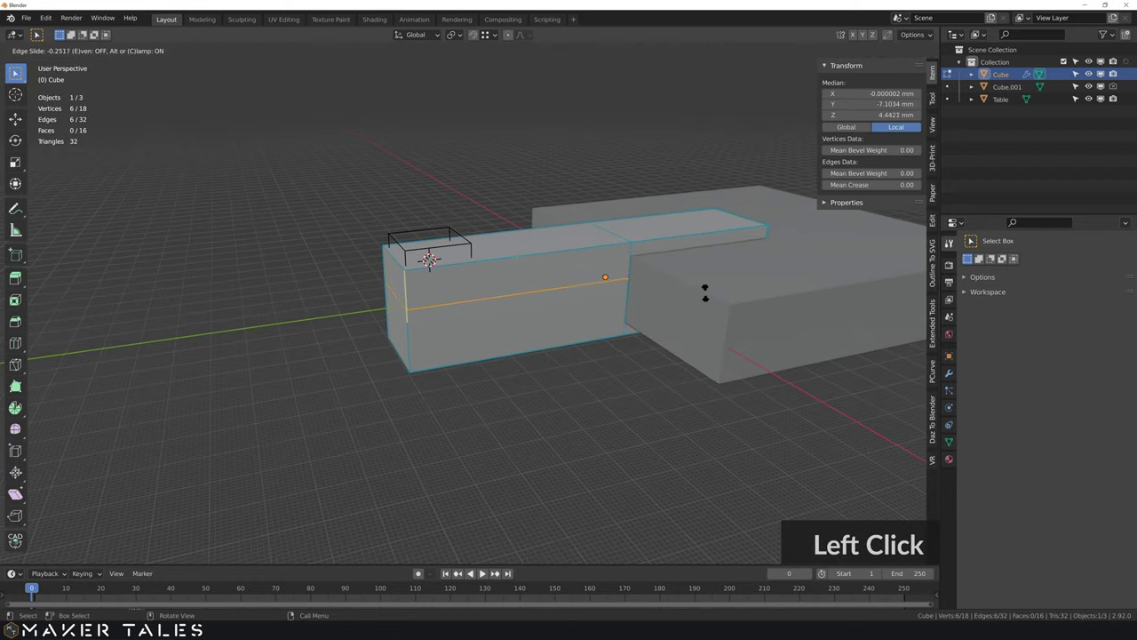
{"action": "key", "text": "ctrl"}
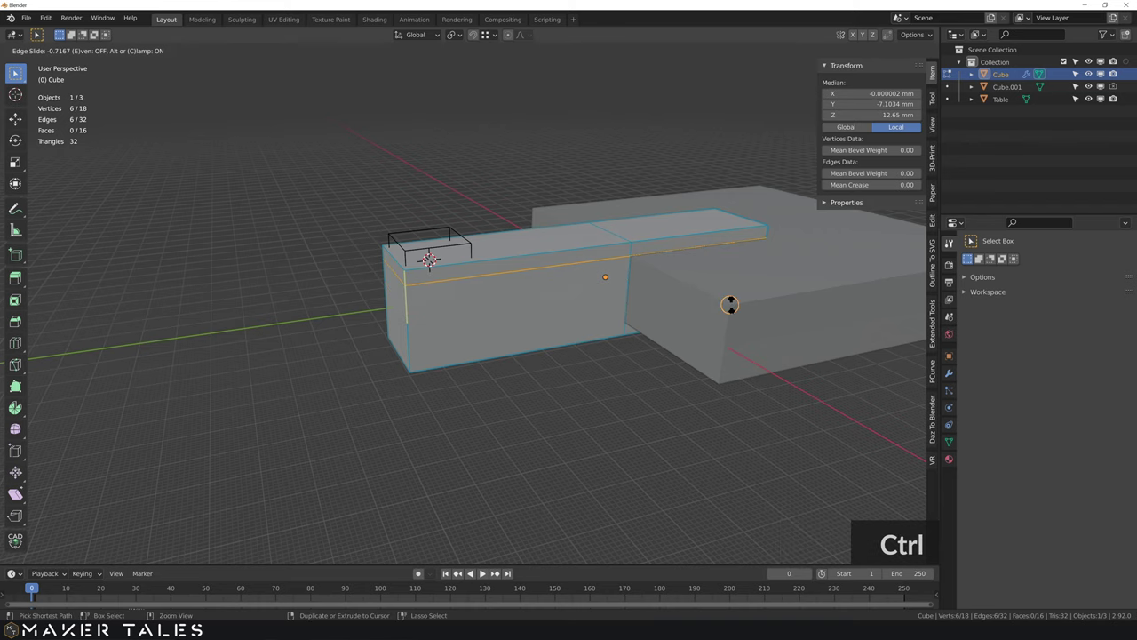
{"action": "left_click", "coordinate": [720, 304], "text": "ctrl"}
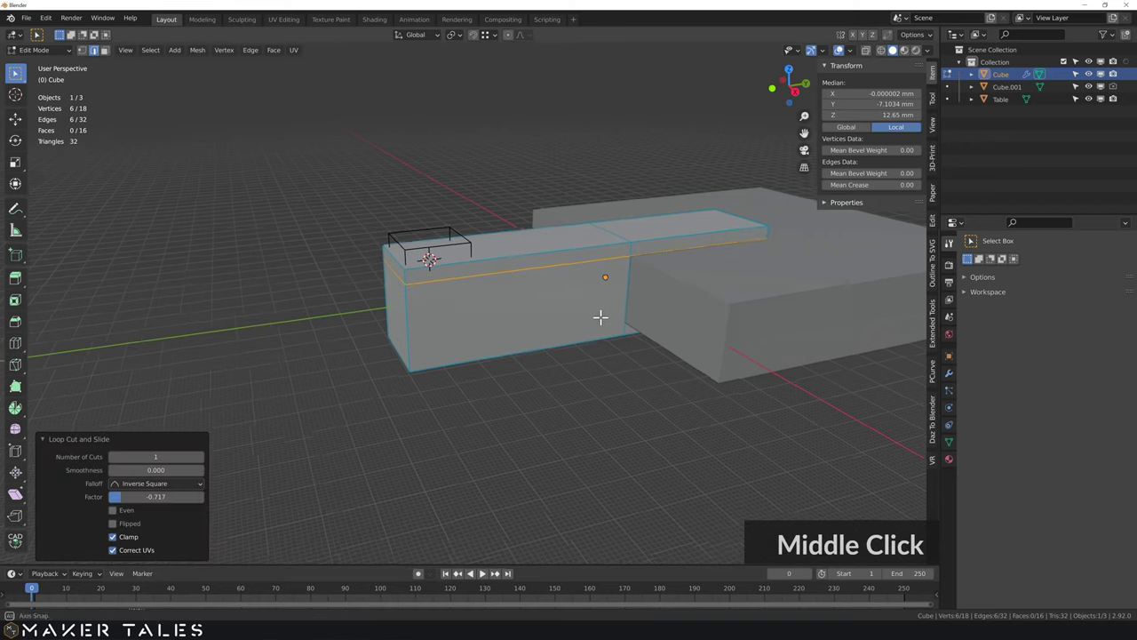
Step: Bevel the lower edge at the arm's pocket end with one segment about 122 mm wide to slope the underside
{"action": "middle_click_drag", "start_coordinate": [601, 318], "coordinate": [516, 273]}
{"action": "scroll", "coordinate": [388, 332], "scroll_direction": "up", "scroll_amount": 3}
{"action": "middle_click_drag", "start_coordinate": [396, 332], "coordinate": [376, 376]}
{"action": "left_click", "coordinate": [325, 397]}
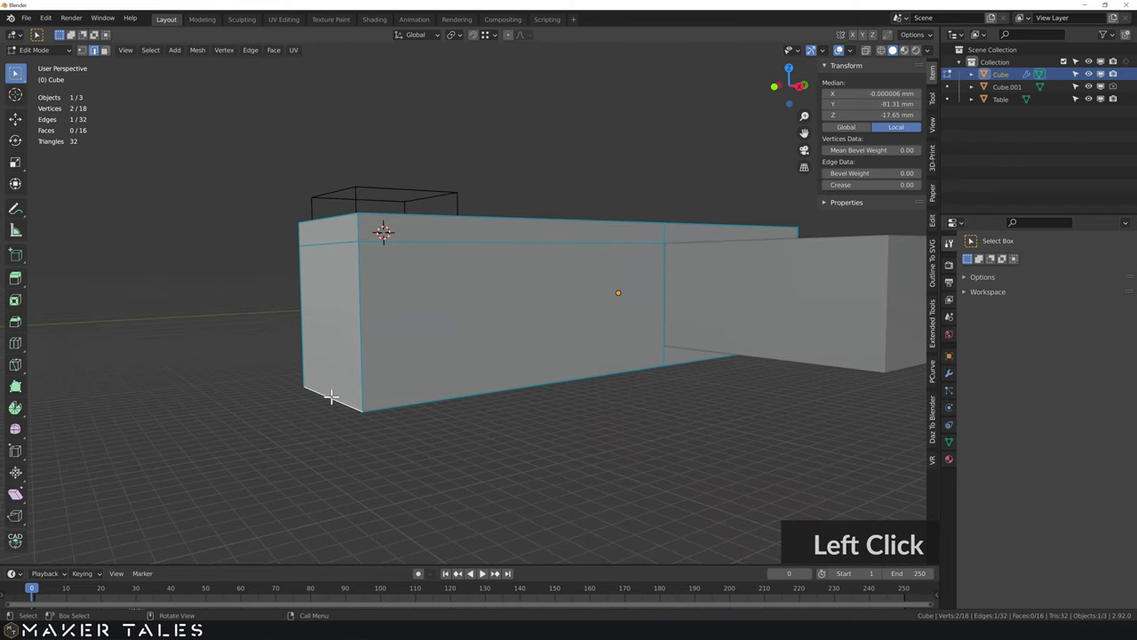
{"action": "key", "text": "ctrl+b"}
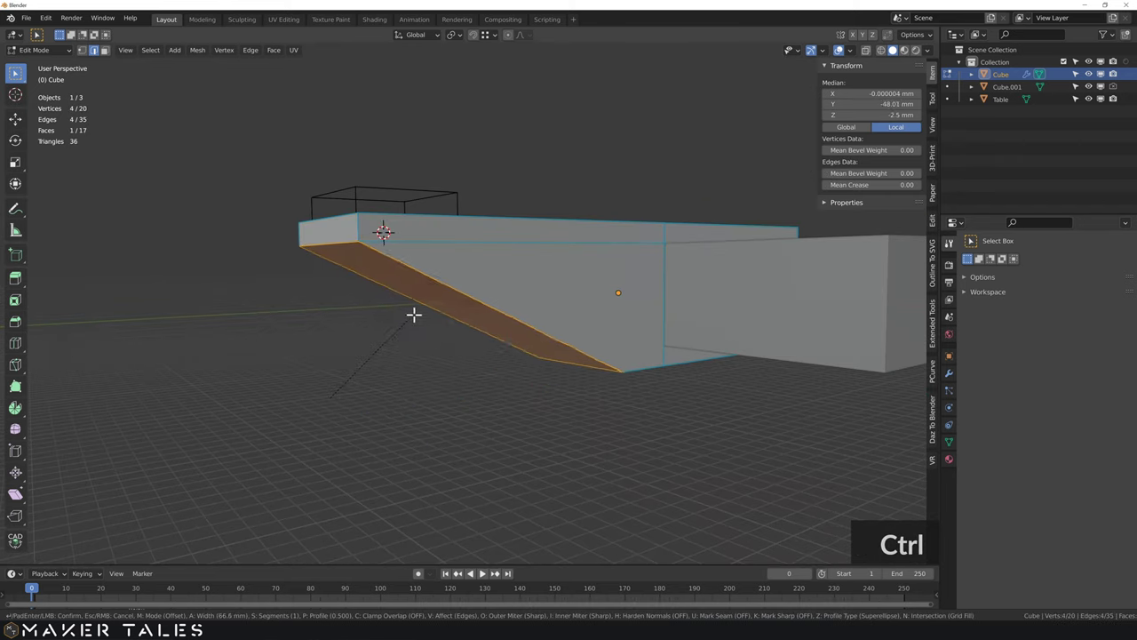
{"action": "left_click", "coordinate": [486, 258]}
{"action": "middle_click_drag", "start_coordinate": [564, 292], "coordinate": [520, 300]}
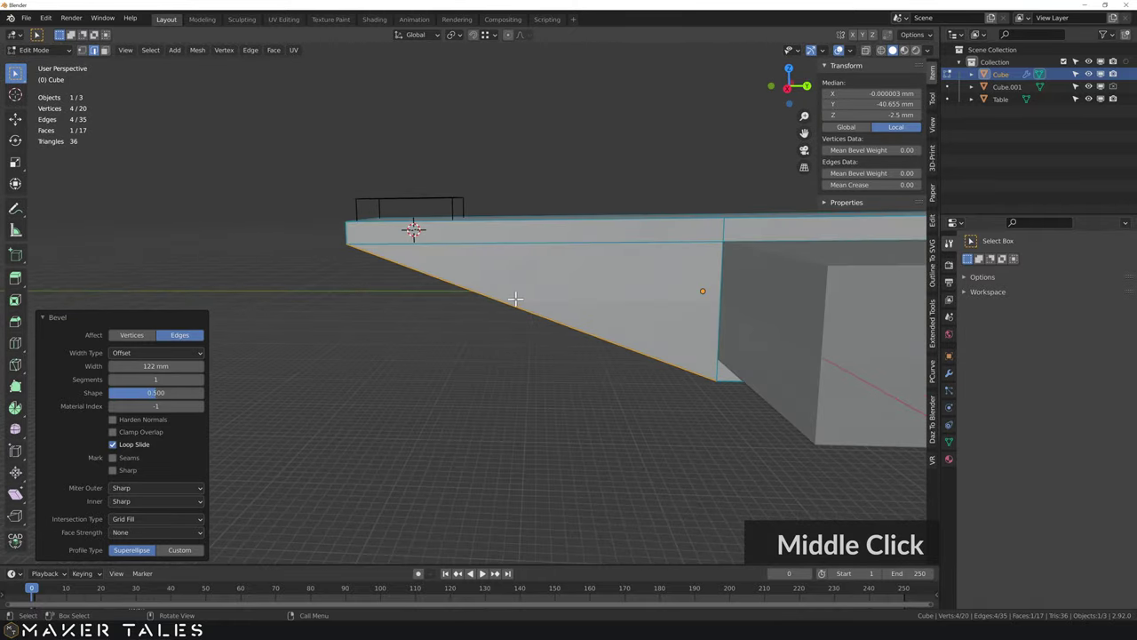
{"action": "left_click", "coordinate": [587, 284]}
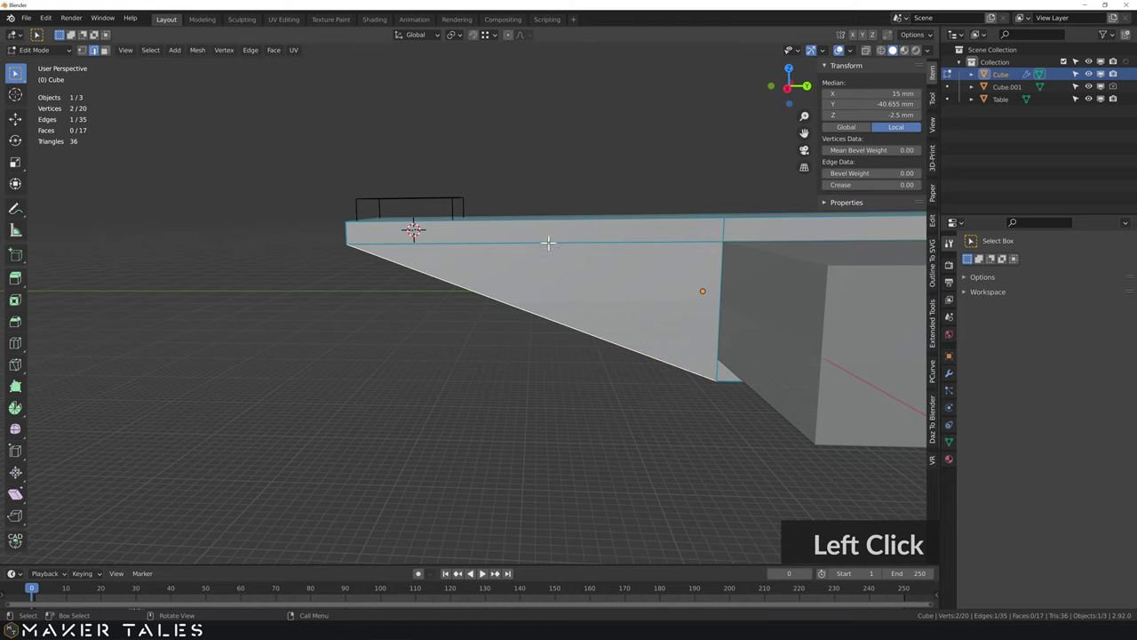